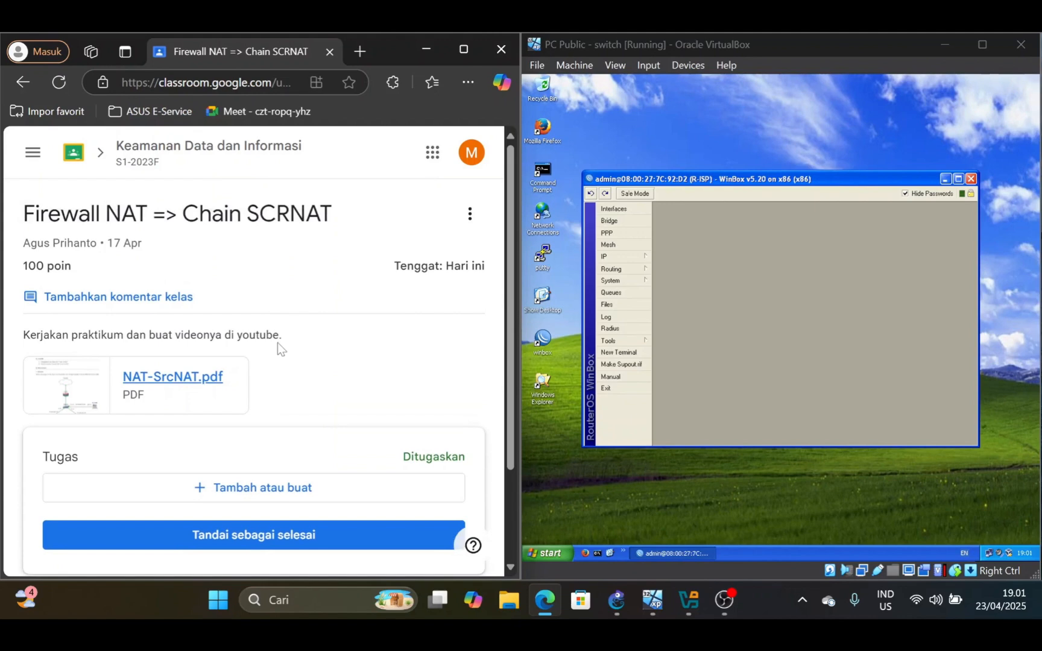
Open the NAT-SrcNAT.pdf assignment attachment and look over its objectives and scenario diagram
click(199, 386)
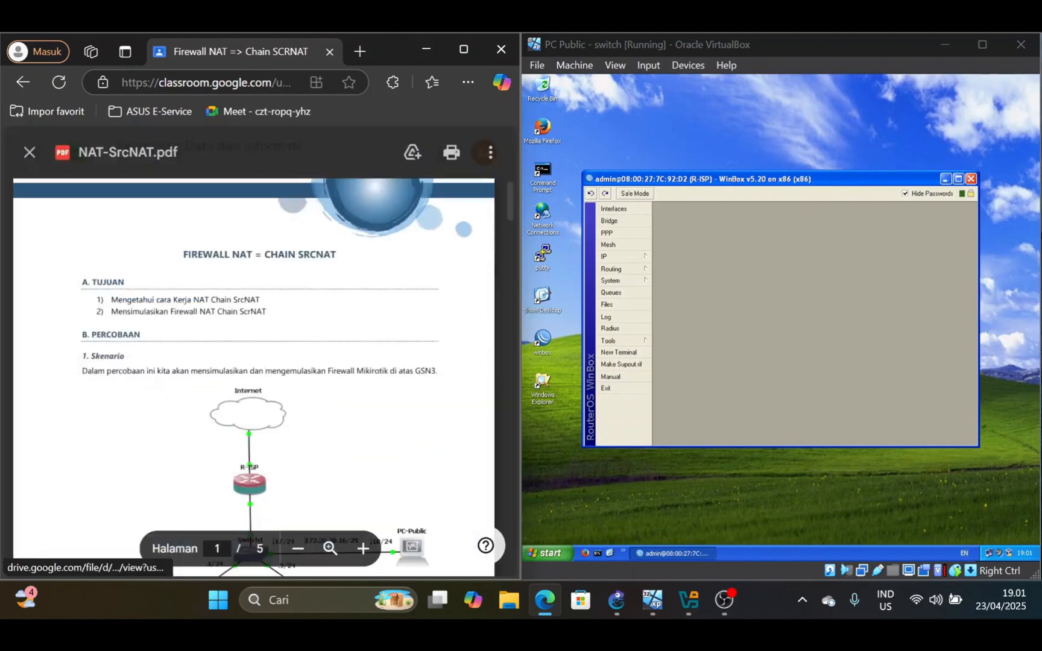
scroll(253, 374, down, 3)
scroll(253, 374, up, 3)
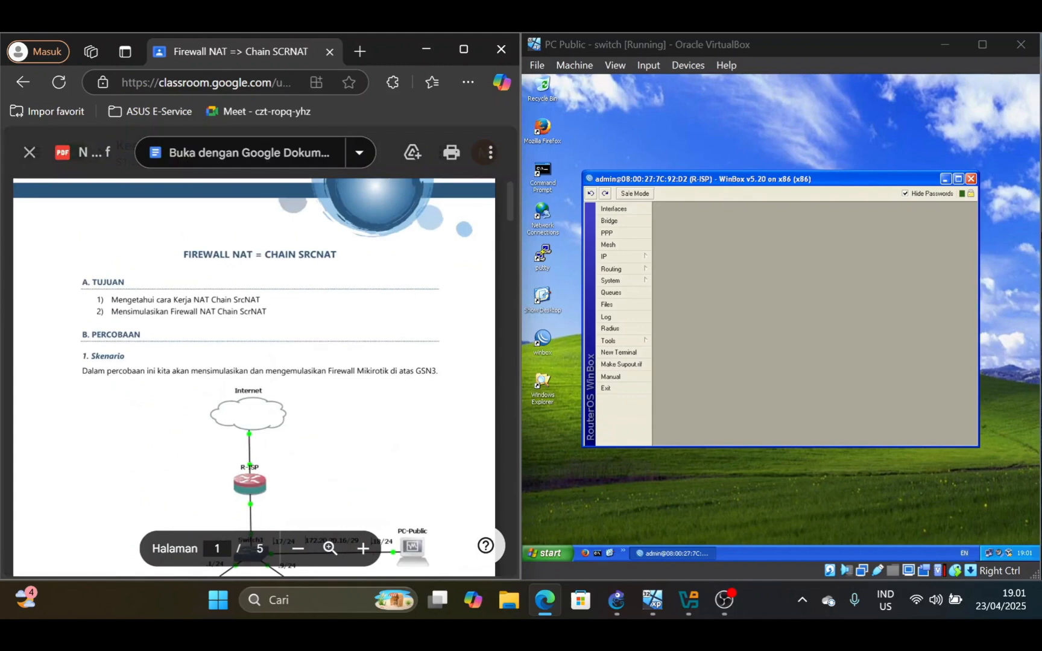
scroll(253, 374, down, 1)
scroll(253, 373, up, 1)
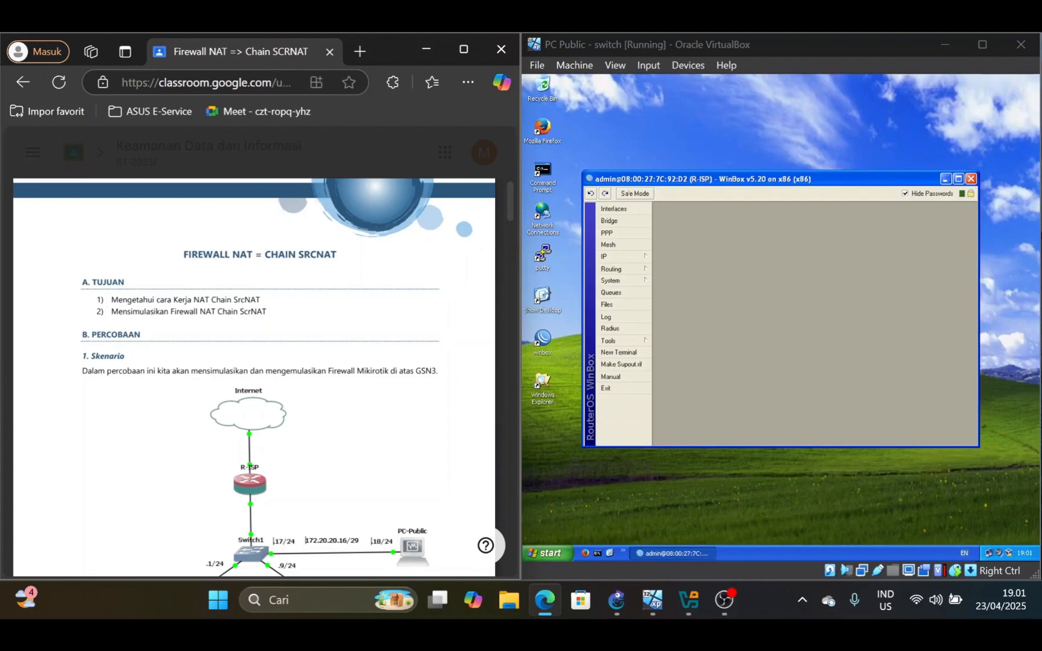
scroll(254, 377, down, 3)
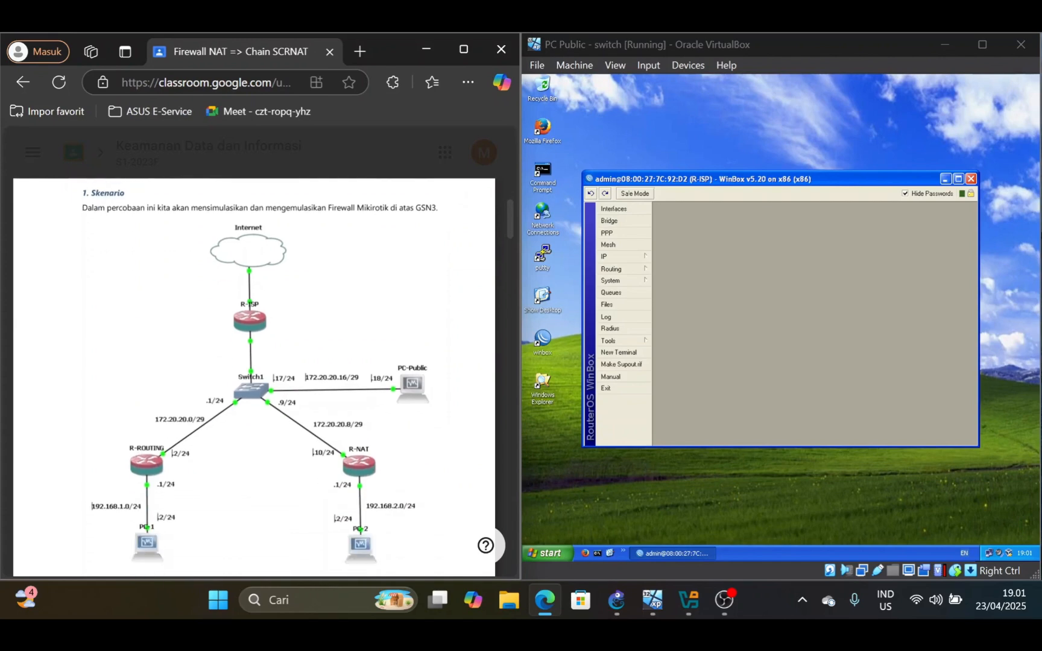
scroll(260, 380, down, 3)
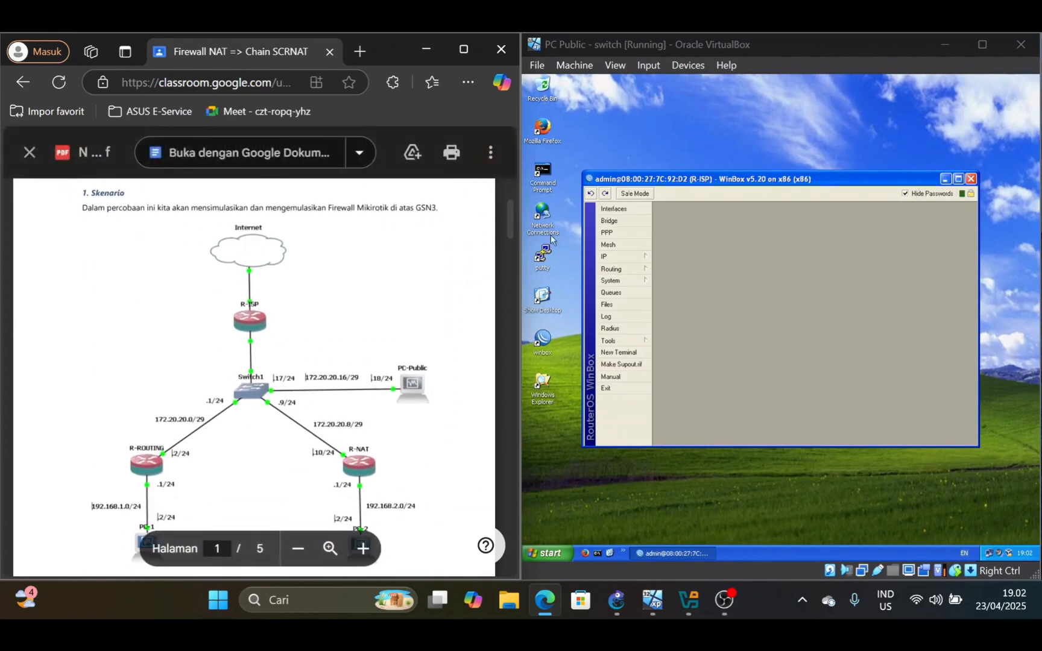
Maximize the browser window and examine the network topology in the Skenario section
click(466, 52)
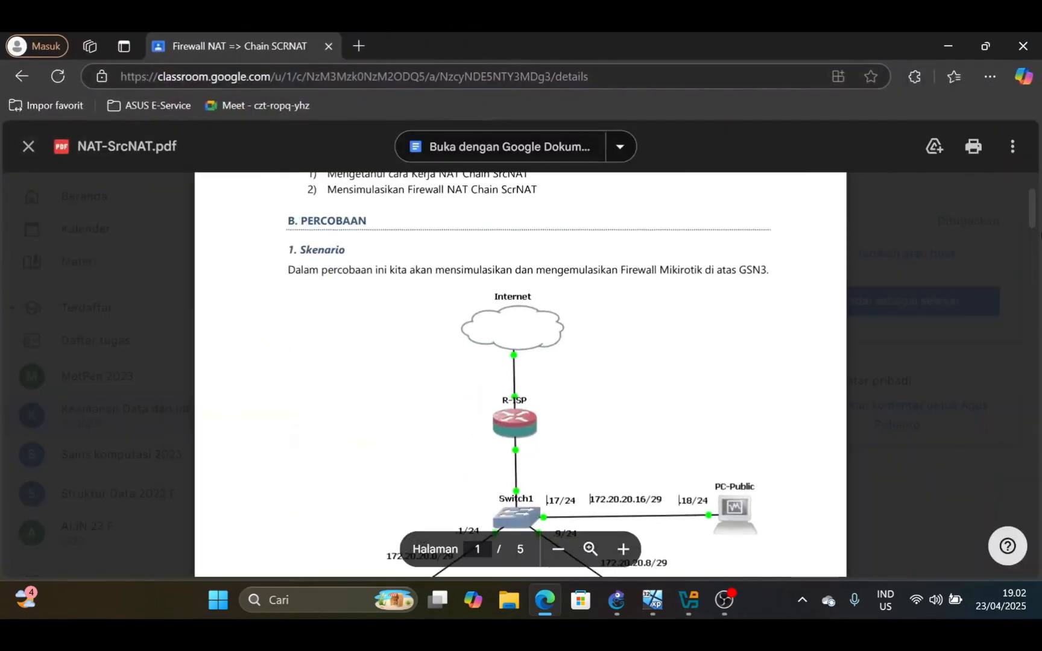
scroll(520, 373, down, 2)
scroll(521, 374, up, 3)
scroll(521, 374, down, 2)
scroll(520, 374, down, 3)
scroll(520, 374, up, 3)
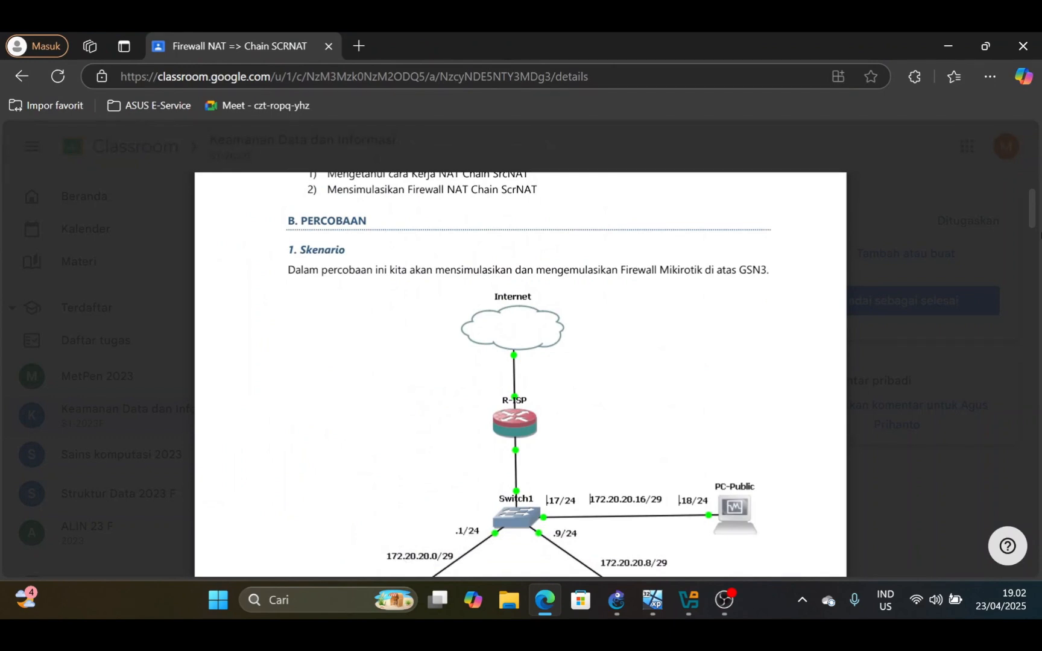
Switch to GNS3, inspect the Internet cloud node's Ethernet interfaces, close its properties and return to the PDF
click(621, 605)
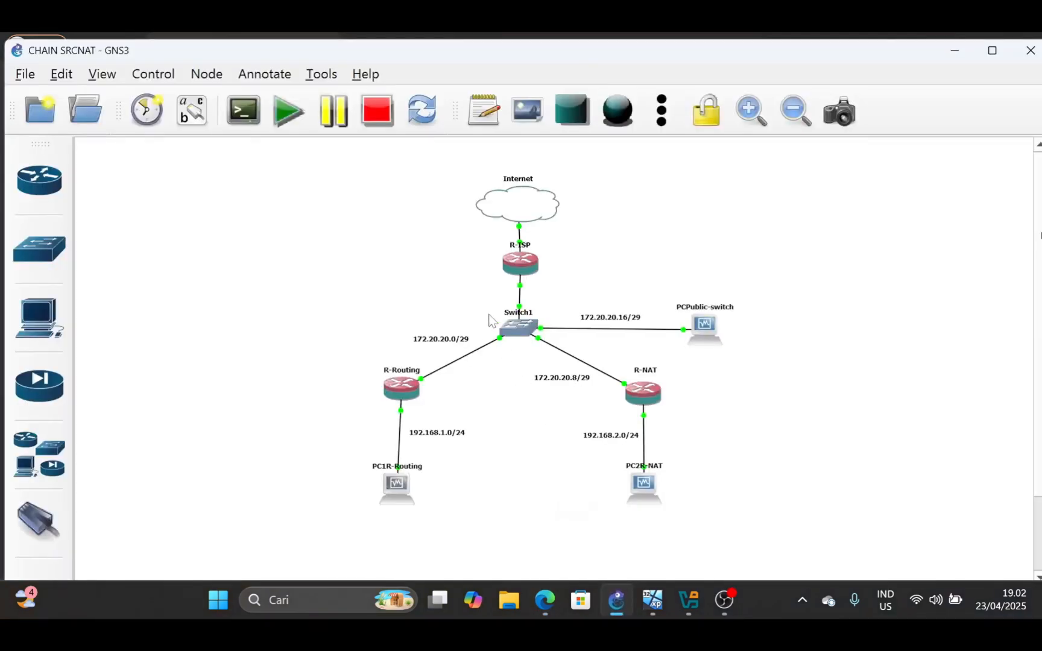
double_click(530, 210)
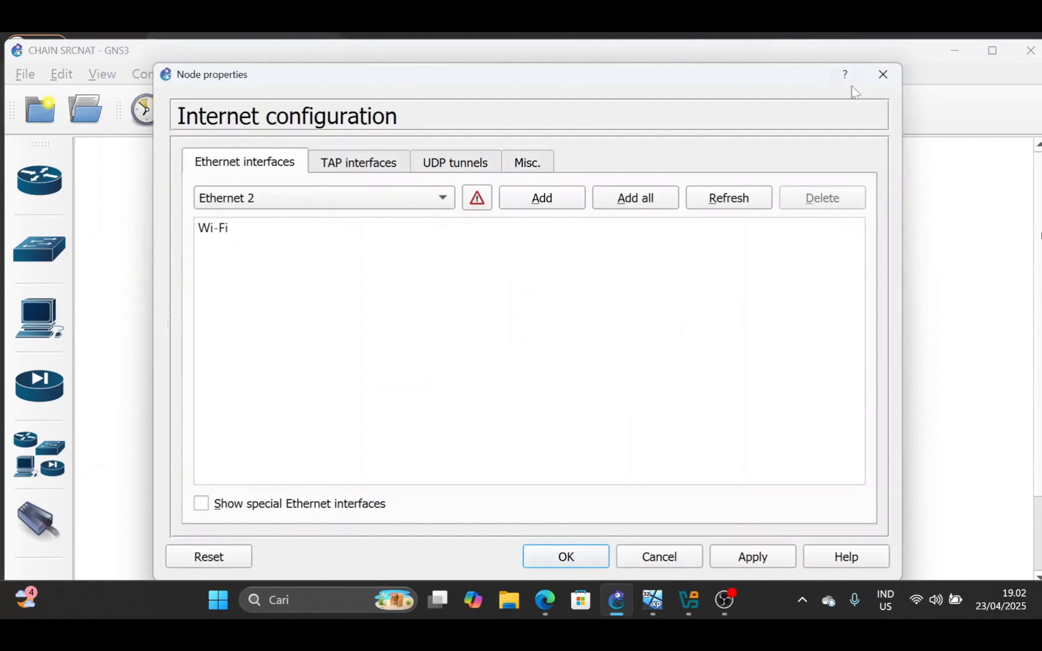
click(883, 74)
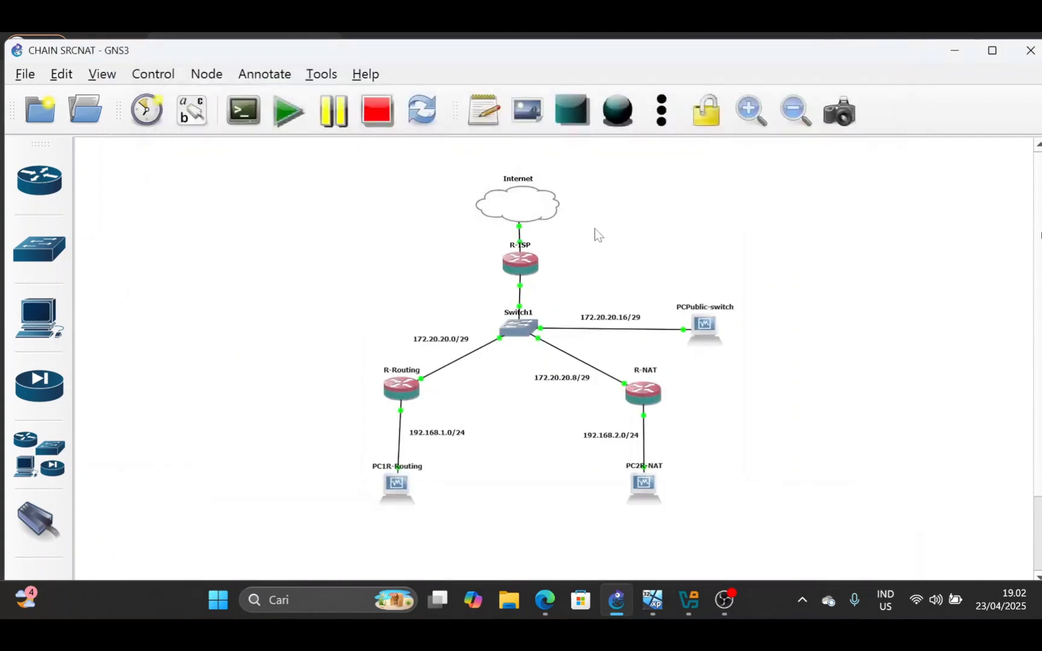
click(954, 51)
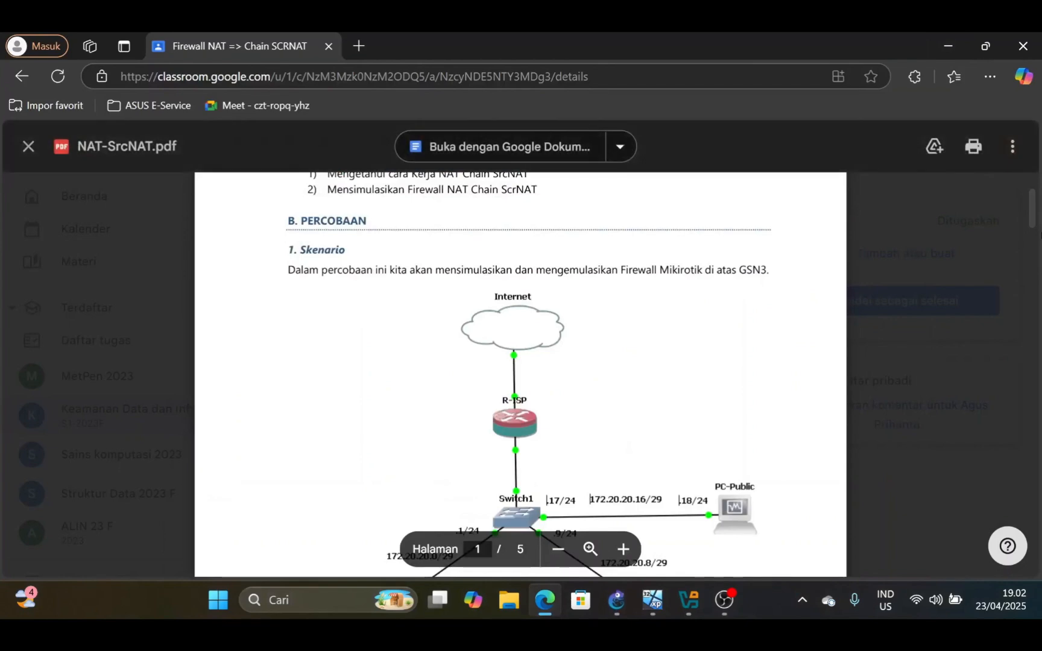
Examine the topology diagram's subnets and host addresses for R-ISP, R-ROUTING, R-NAT and the three PCs
scroll(520, 374, down, 2)
scroll(520, 373, down, 2)
scroll(520, 374, up, 2)
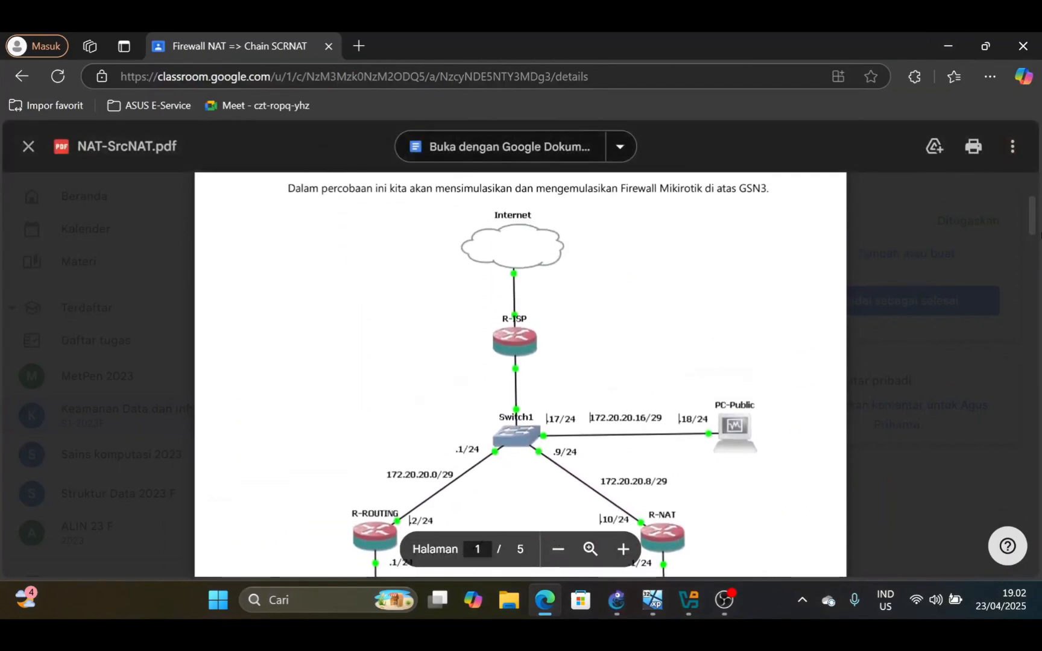
scroll(520, 374, down, 2)
scroll(520, 374, up, 2)
scroll(520, 374, down, 2)
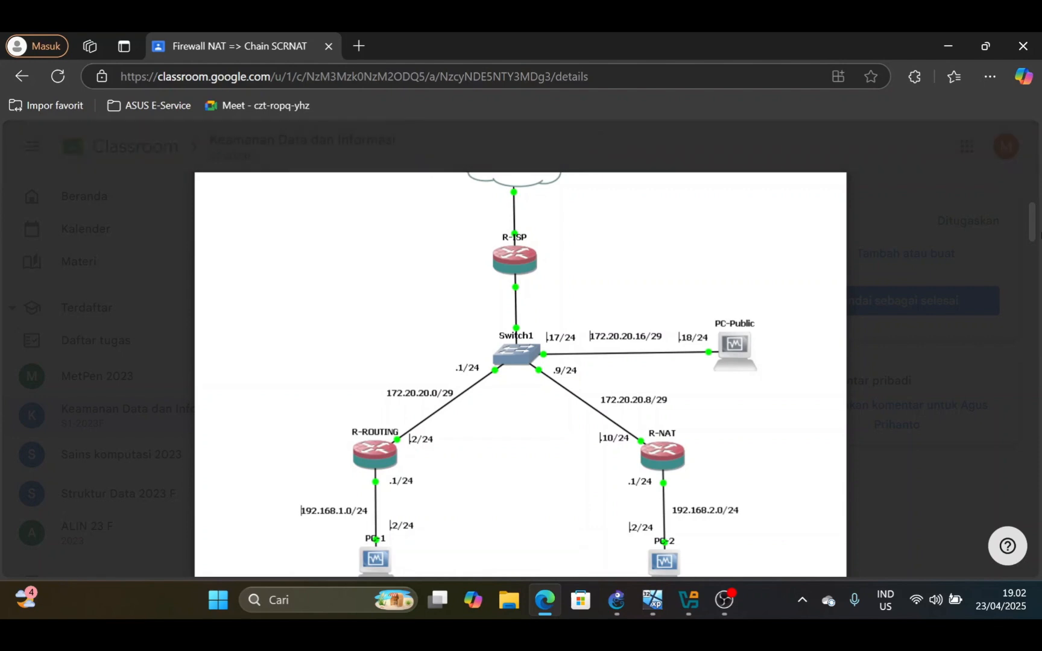
scroll(520, 373, up, 2)
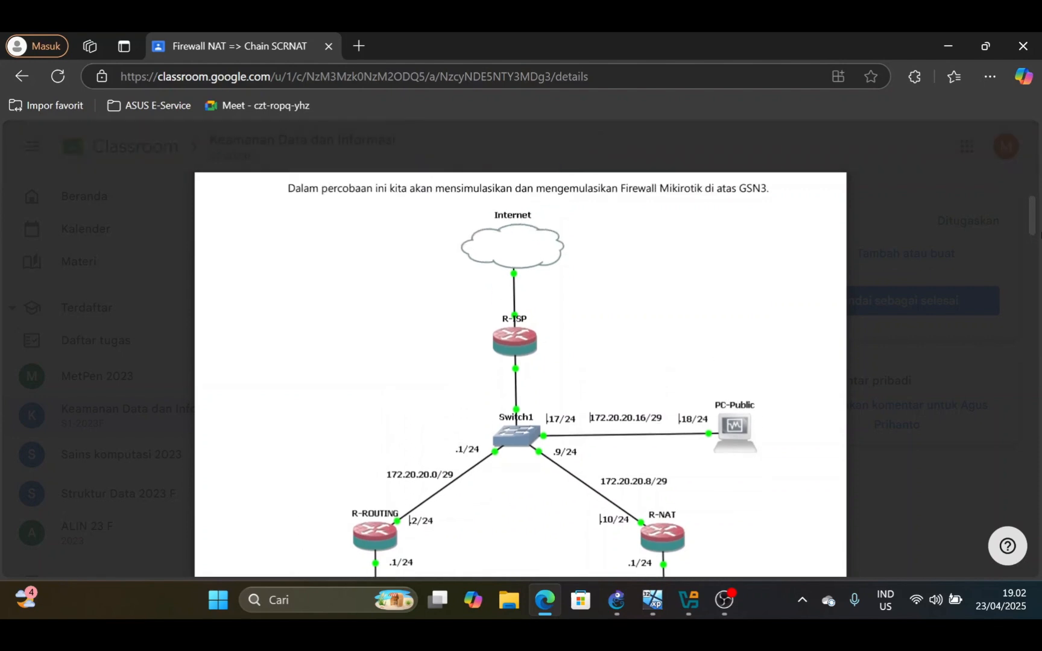
scroll(520, 374, down, 2)
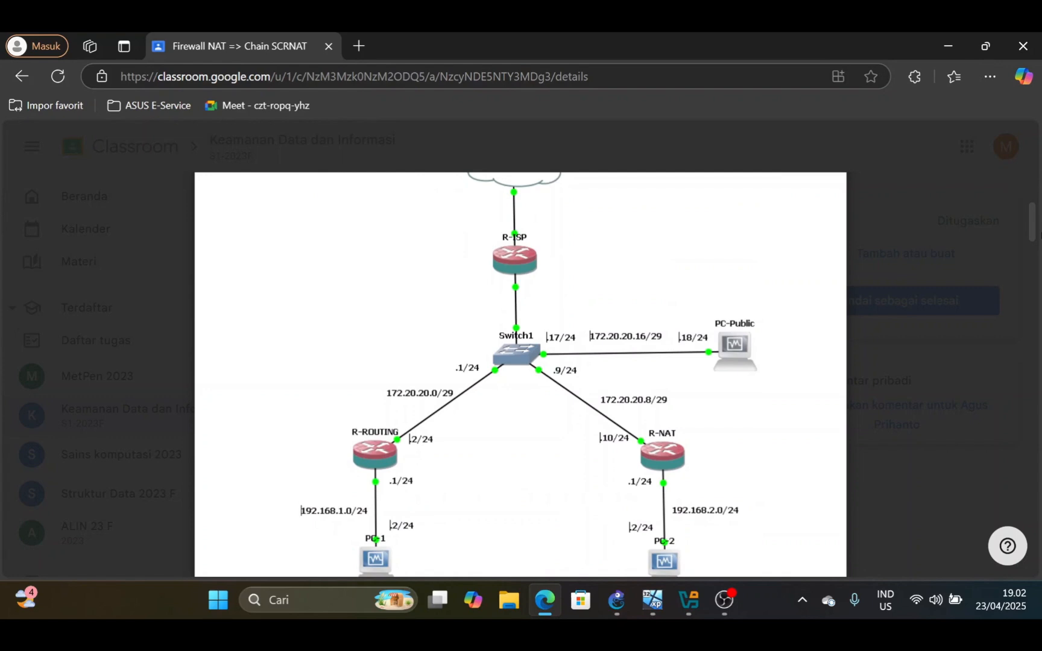
scroll(520, 374, up, 2)
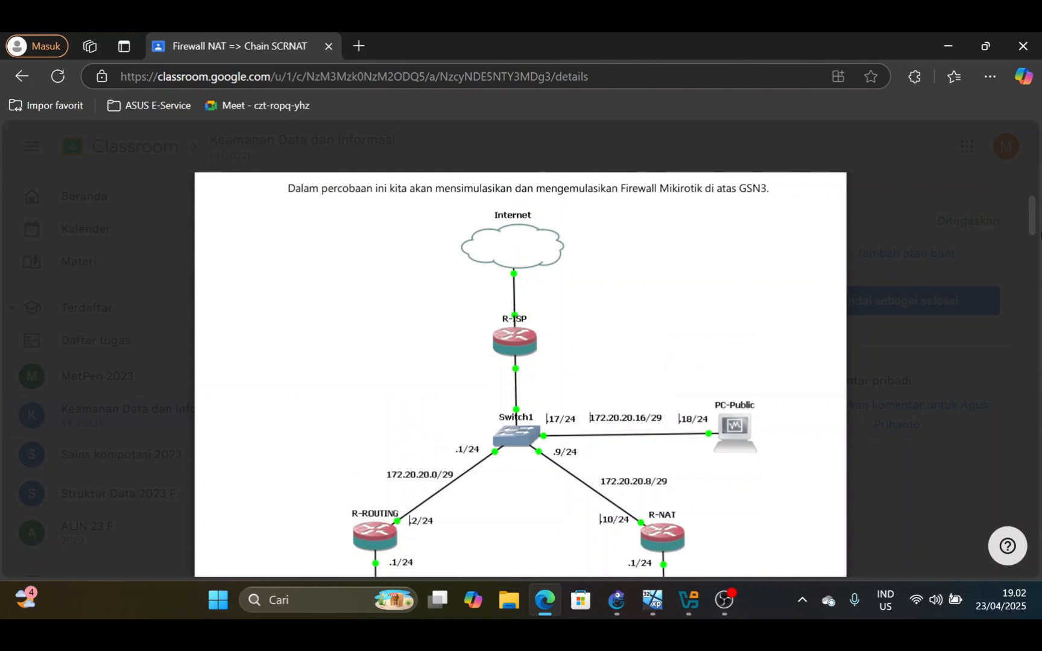
scroll(520, 373, down, 4)
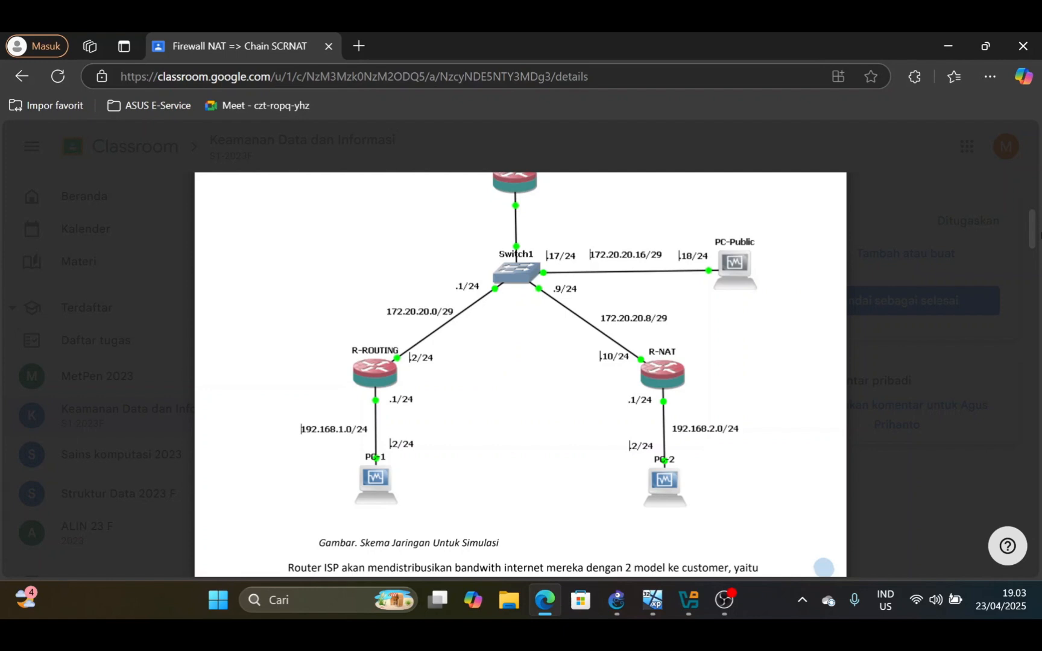
Read on to the Langkah Percobaan section on page 2, with the router interface address table and identity commands
scroll(1041, 235, down, 1)
scroll(1040, 235, up, 1)
scroll(1040, 235, down, 2)
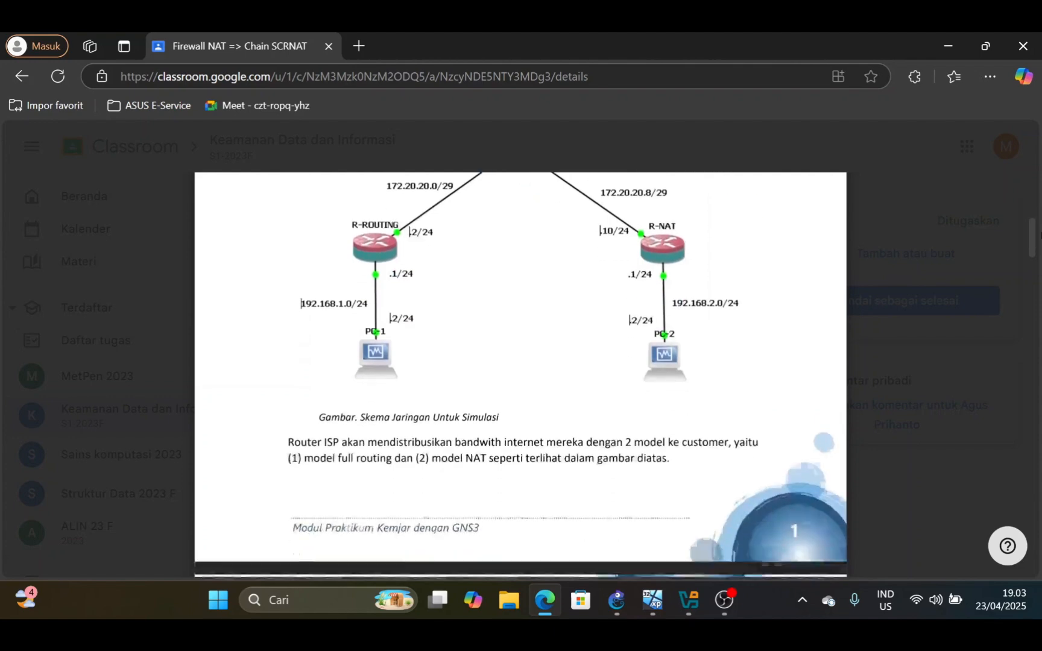
scroll(1040, 235, down, 3)
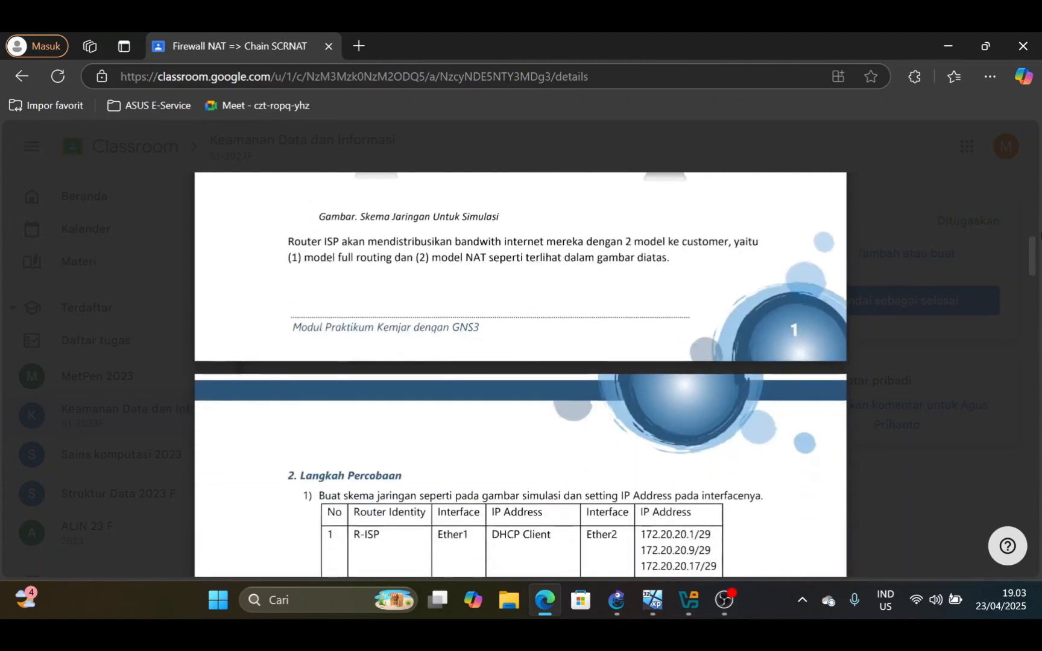
scroll(1039, 236, down, 4)
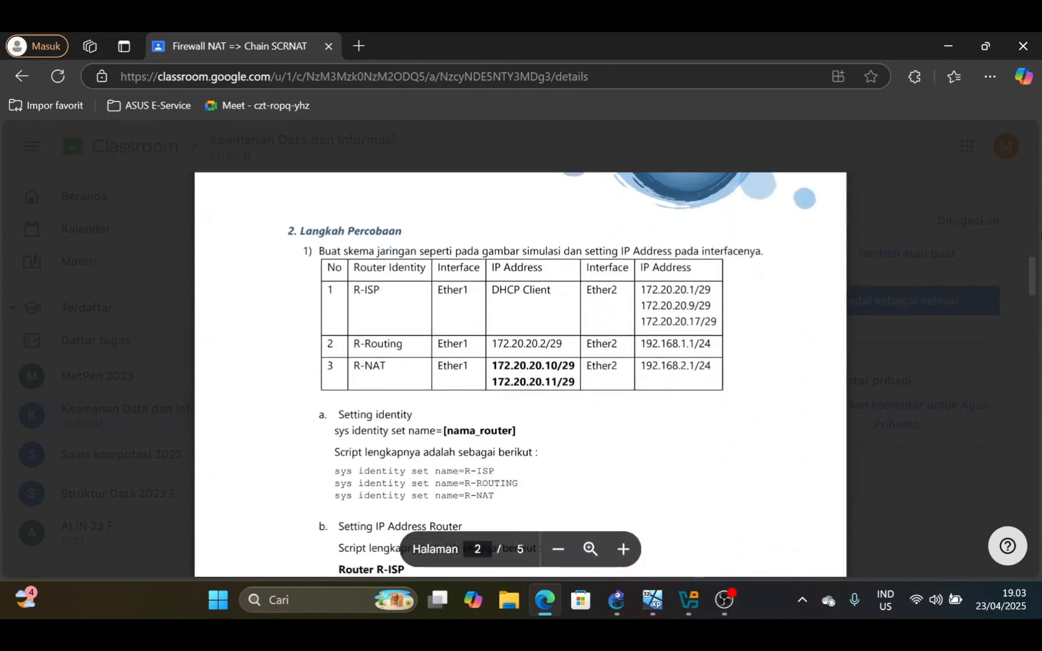
mouse_move(675, 606)
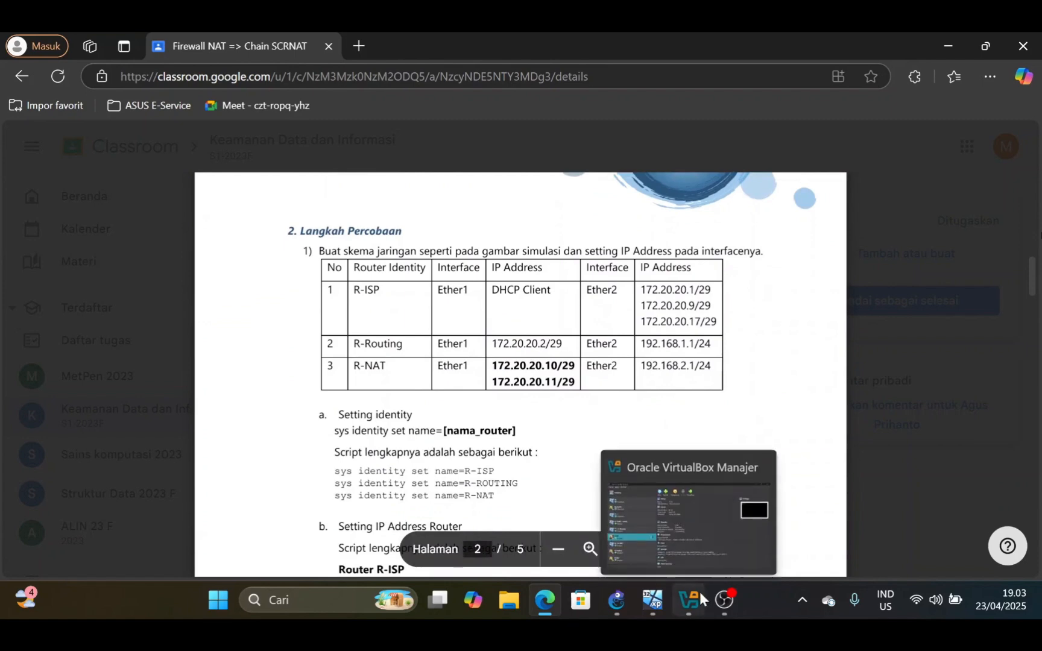
click(616, 599)
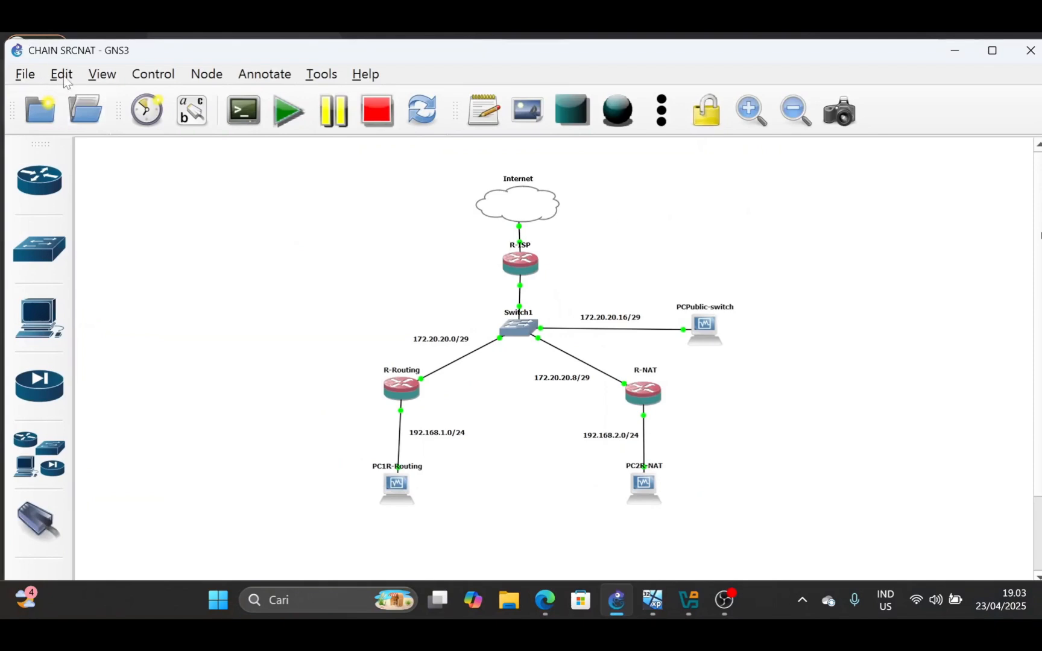
click(102, 74)
mouse_move(60, 74)
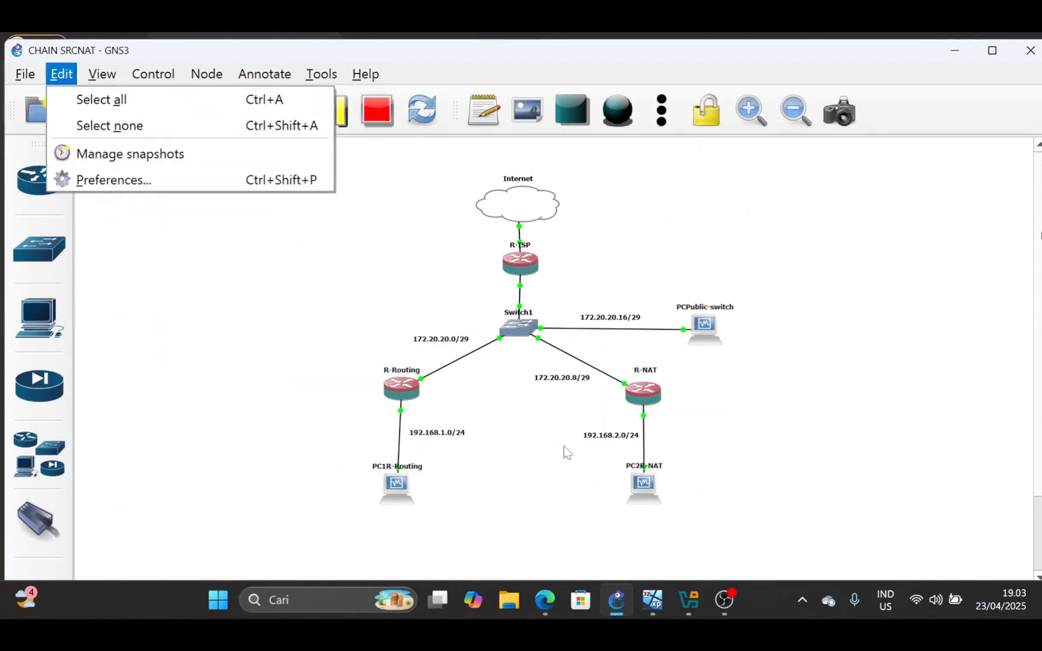
Switch to Oracle VirtualBox Manager
click(687, 602)
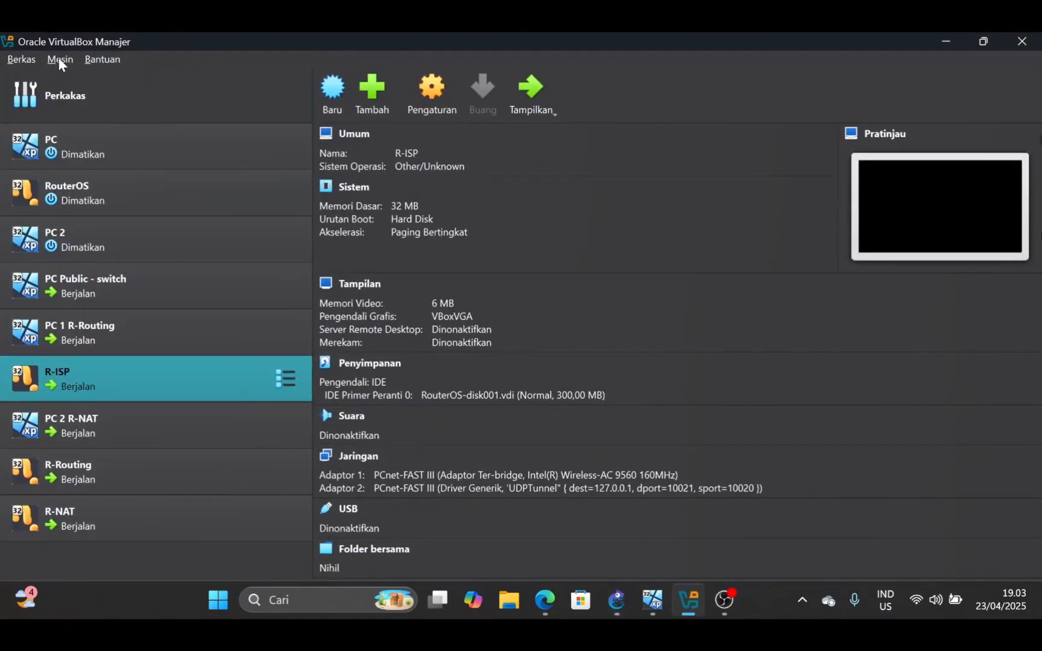
click(31, 57)
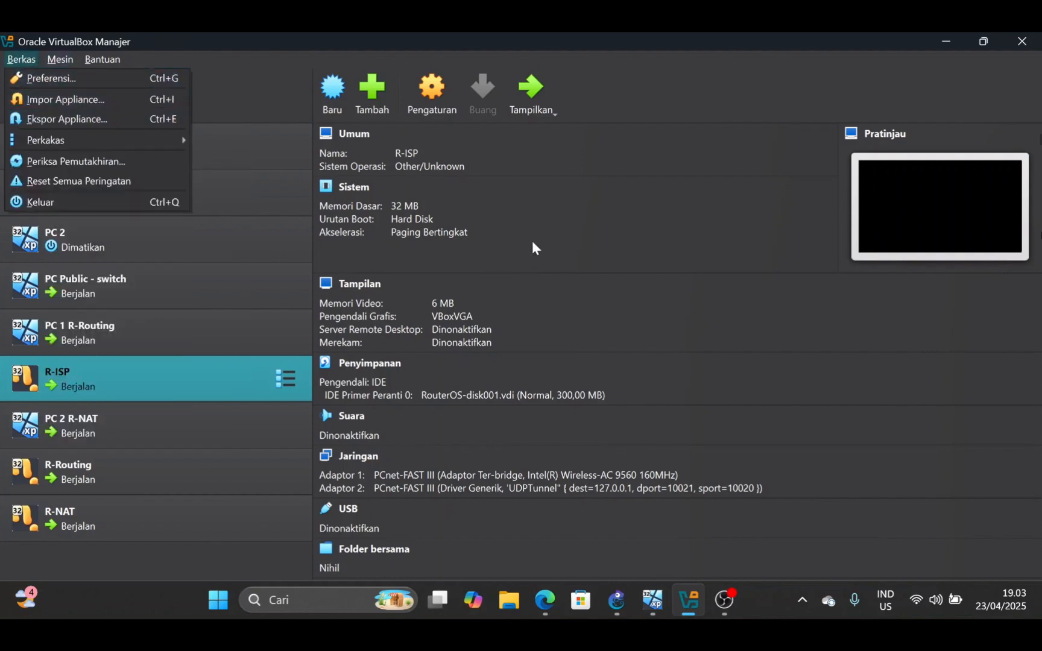
click(522, 269)
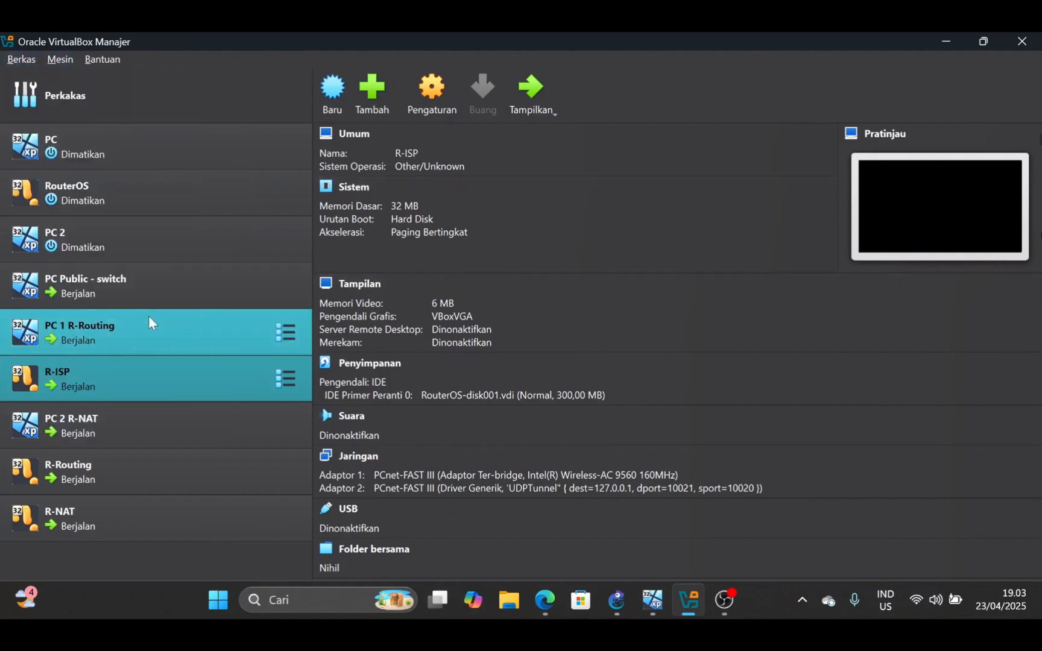
Load PC.ova from the Unduhan folder into an appliance import, review its settings and cancel the import
click(21, 59)
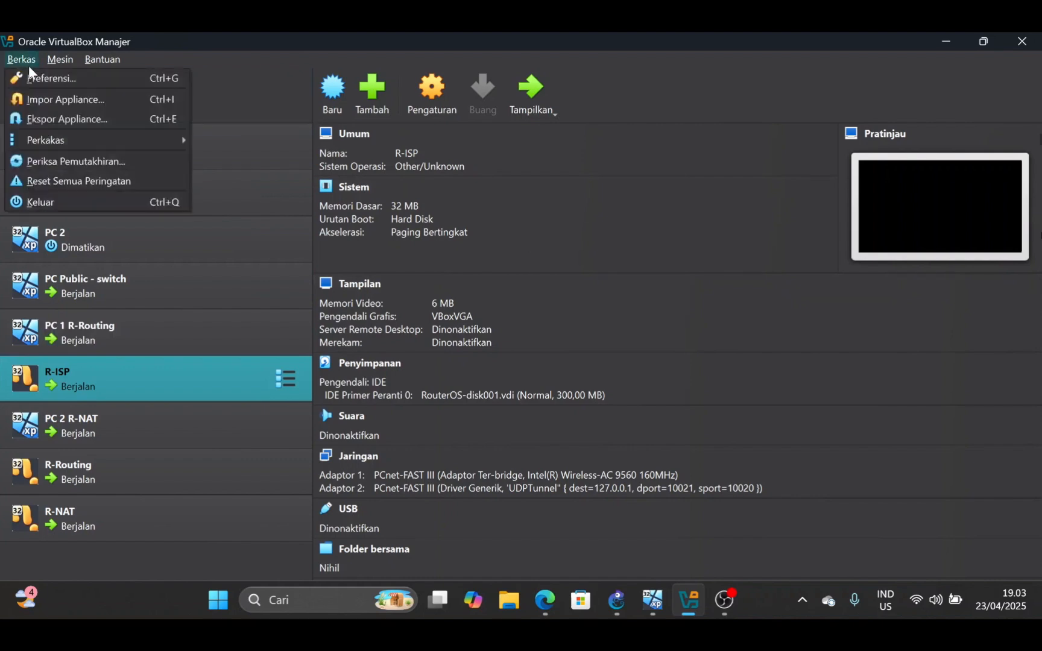
click(72, 100)
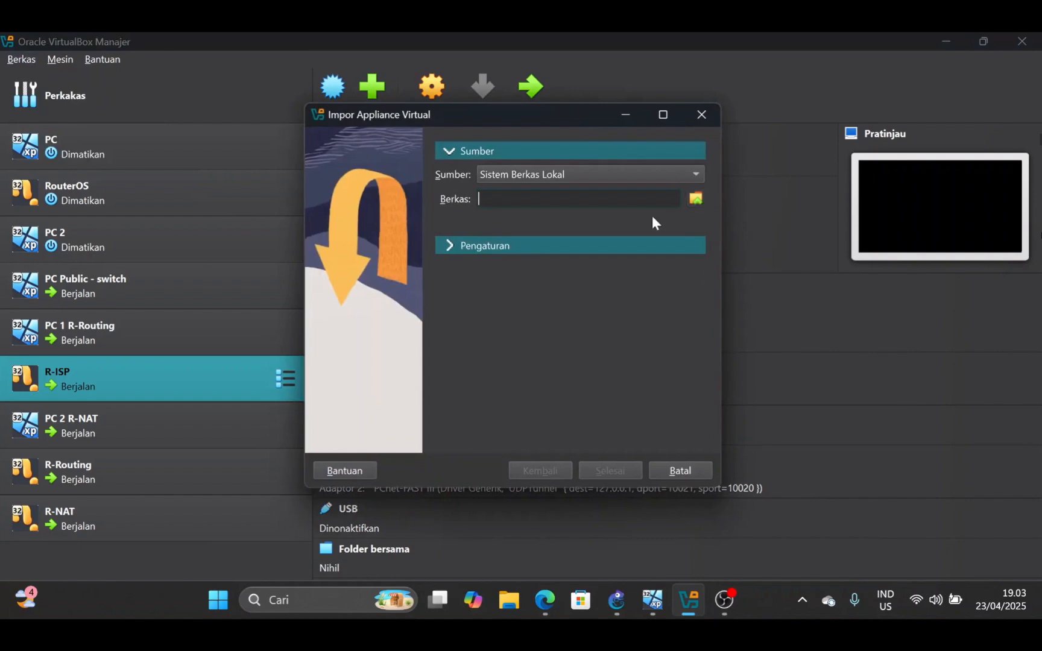
click(701, 201)
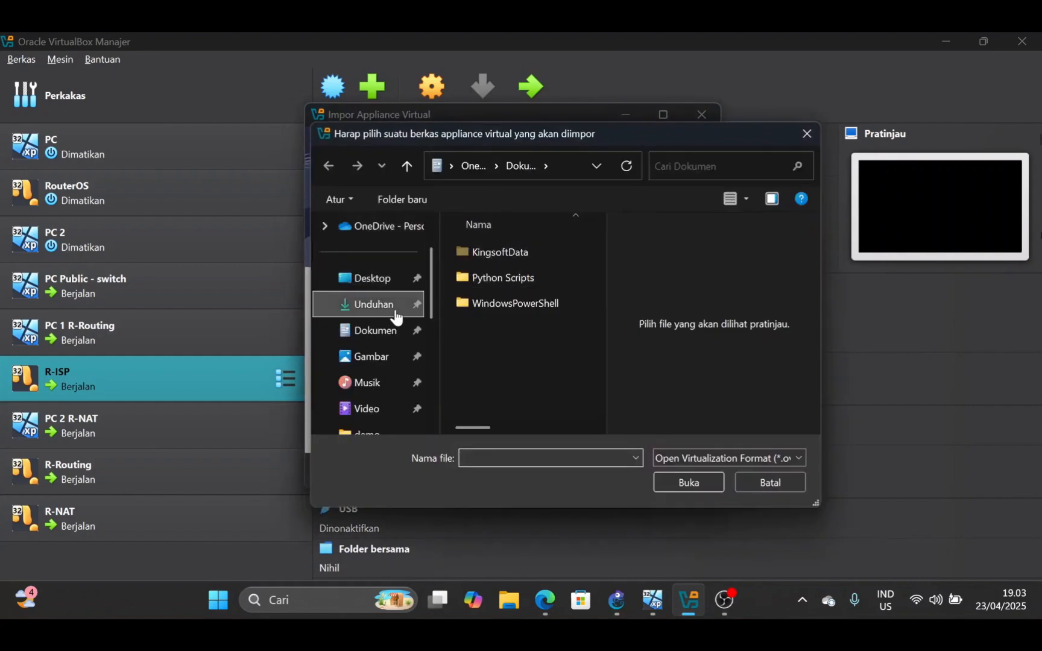
click(329, 309)
click(497, 307)
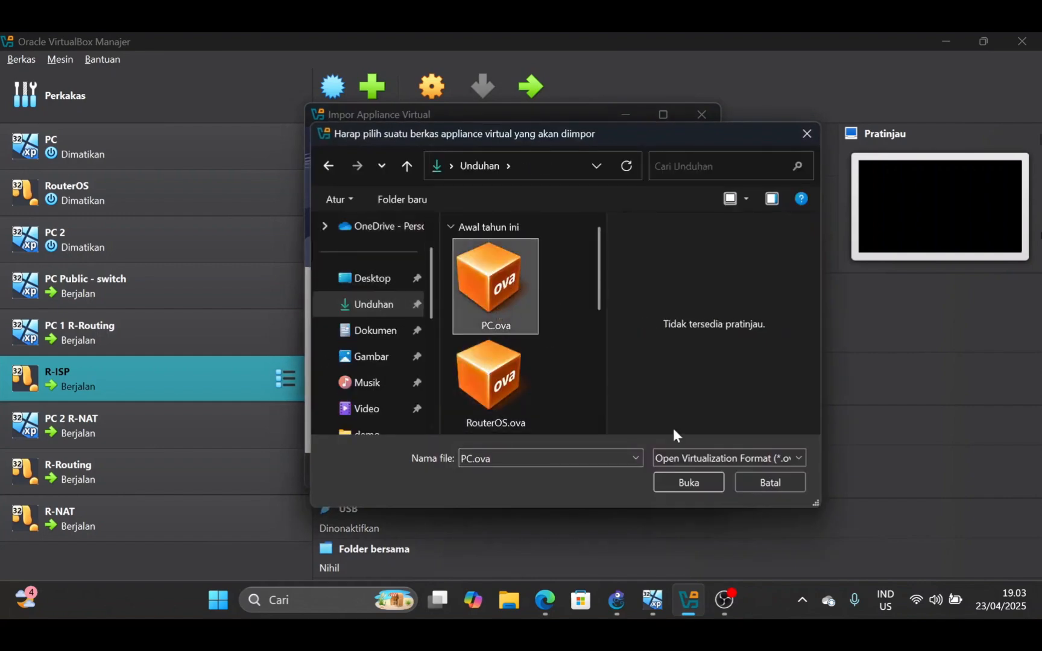
click(700, 486)
click(697, 482)
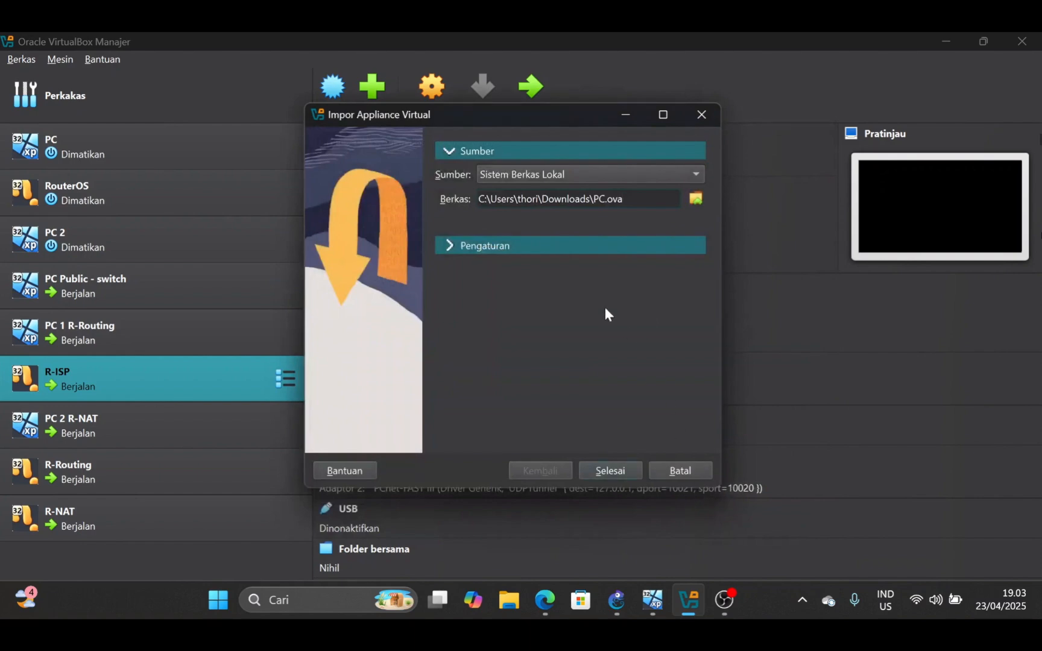
click(520, 246)
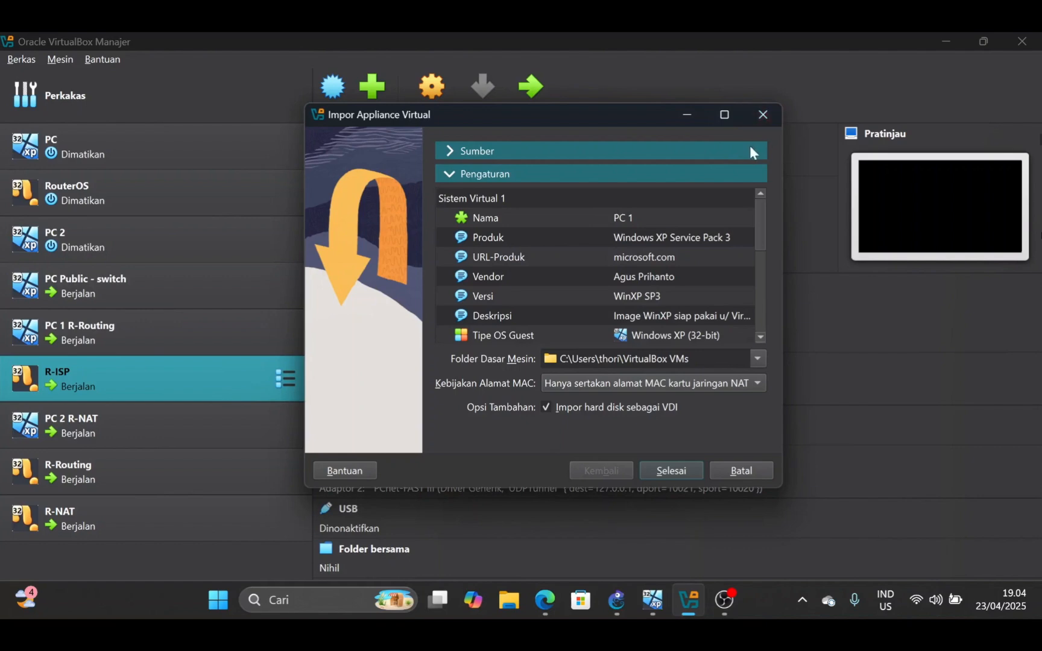
click(763, 115)
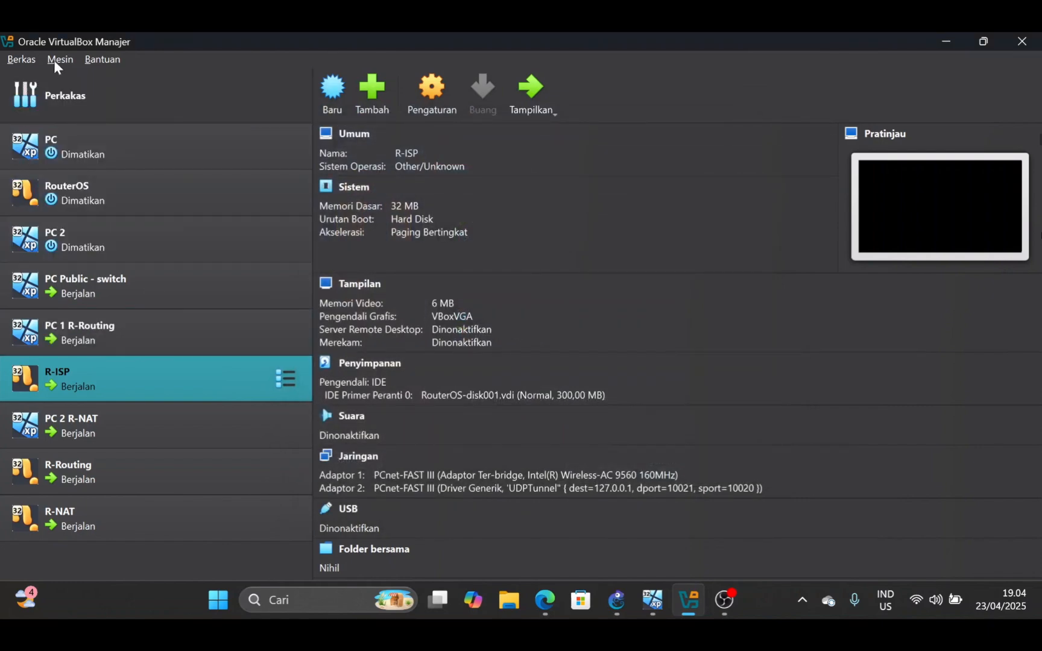
Load RouterOS.ova from the Unduhan folder into an appliance import, review its settings and cancel the import
click(27, 60)
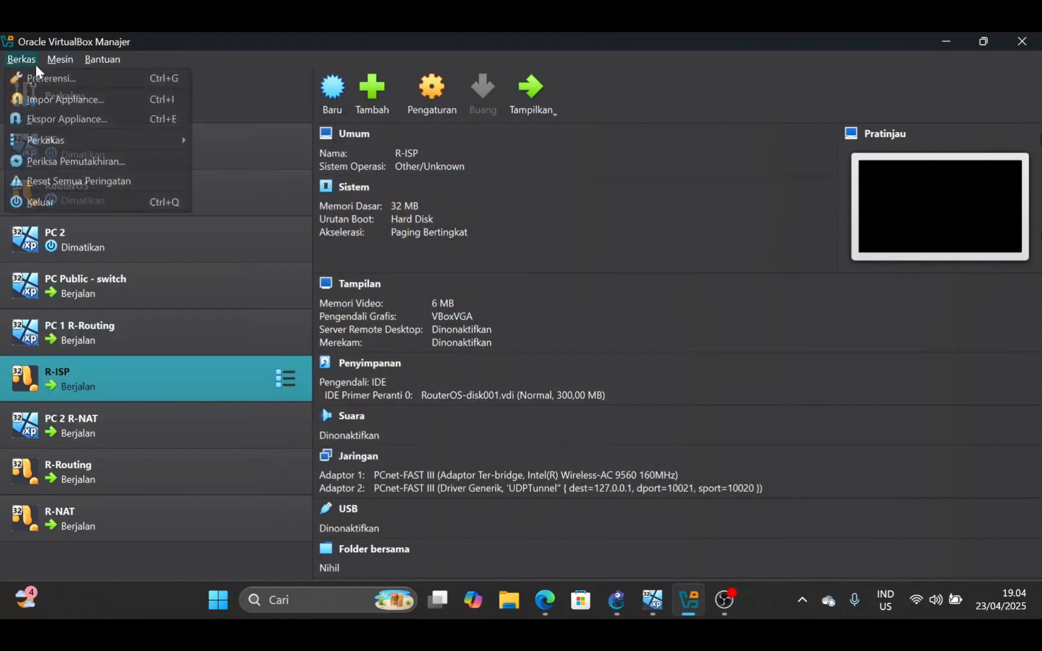
click(68, 100)
click(699, 203)
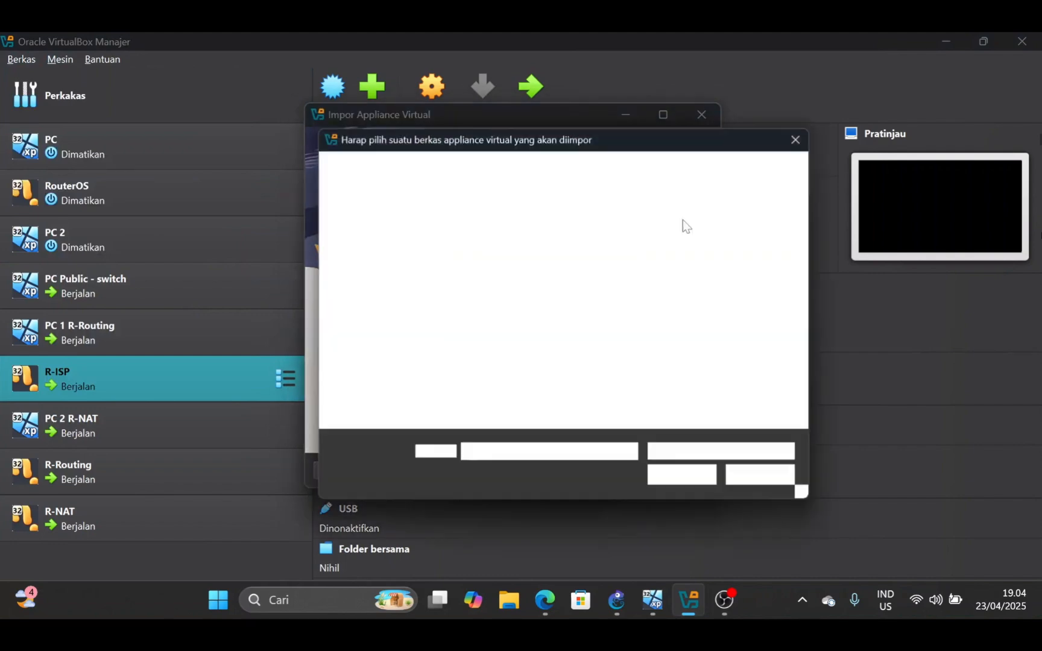
click(375, 304)
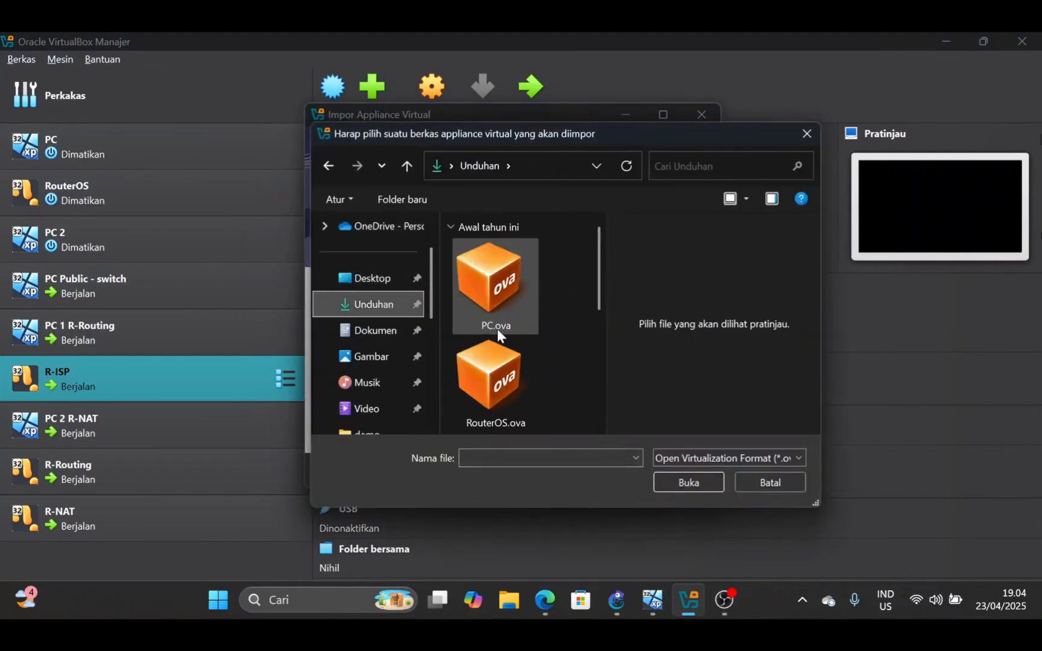
click(529, 399)
click(687, 488)
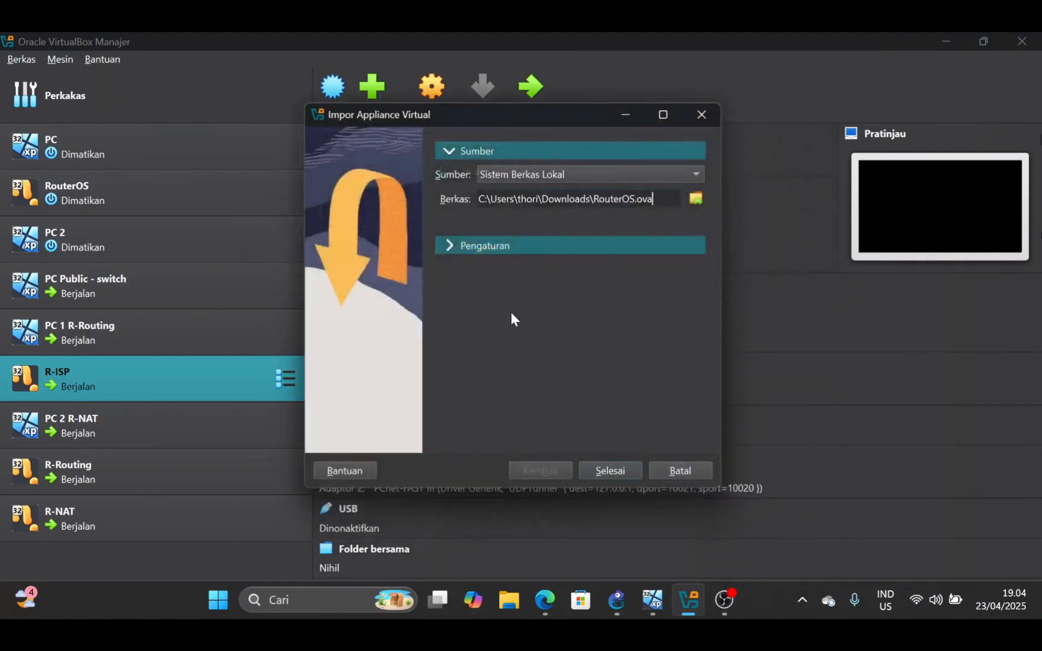
click(530, 244)
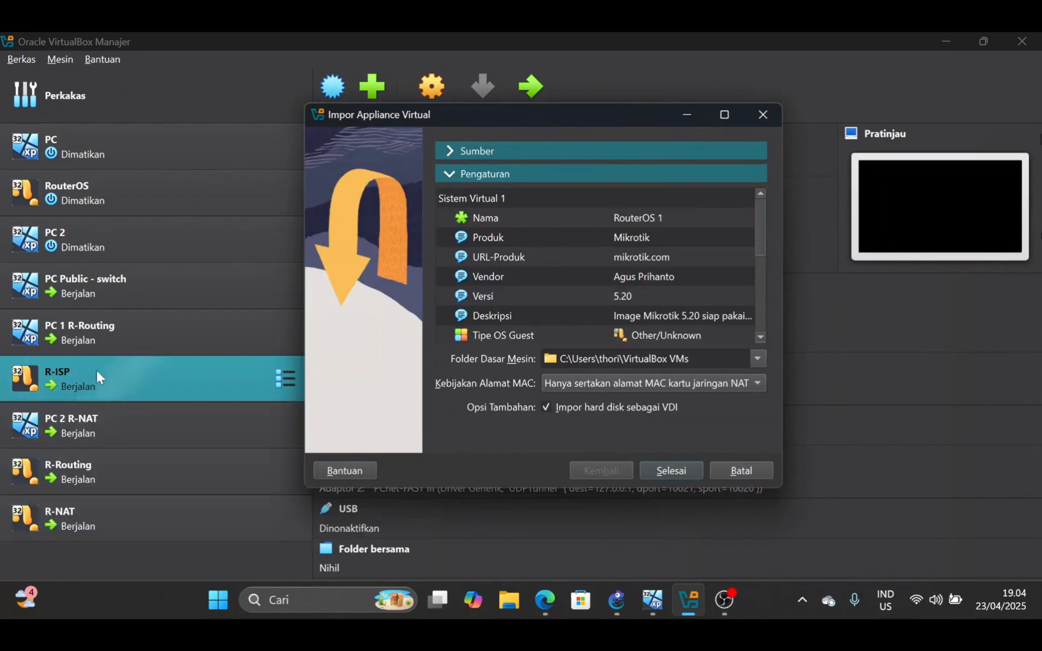
click(765, 115)
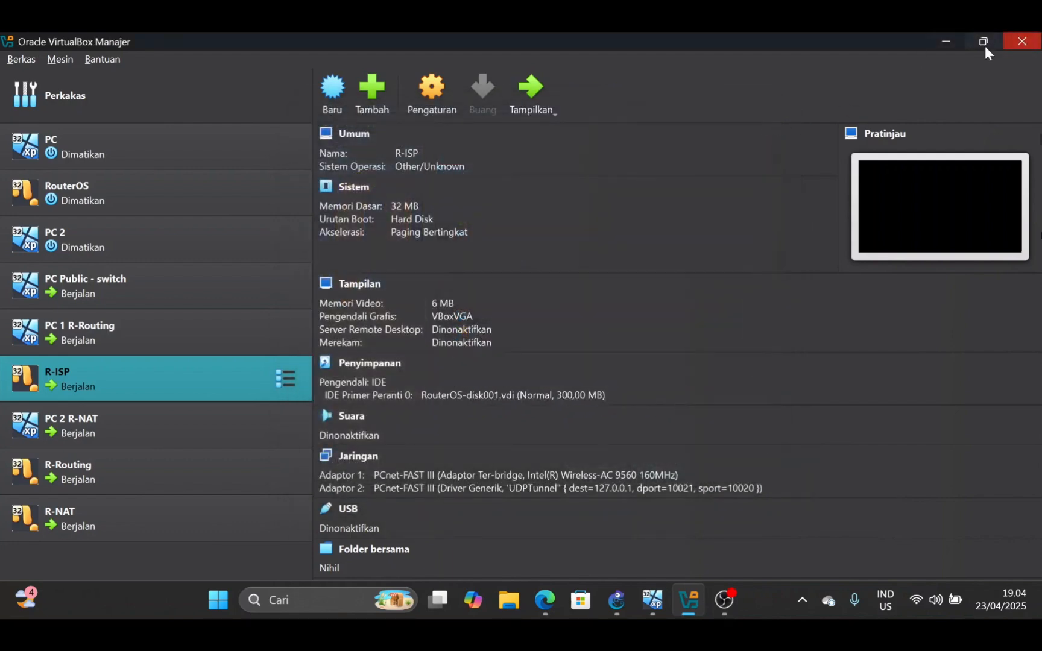
Minimise VirtualBox Manager, view the running R-NAT router's console without capturing input, and minimise that window
click(952, 41)
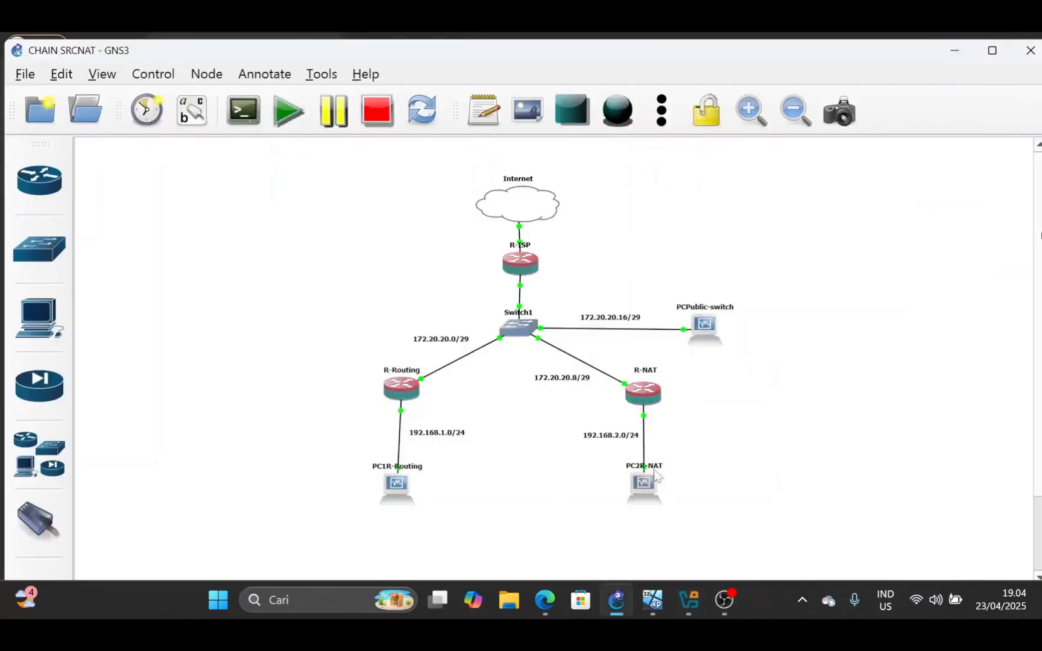
mouse_move(683, 614)
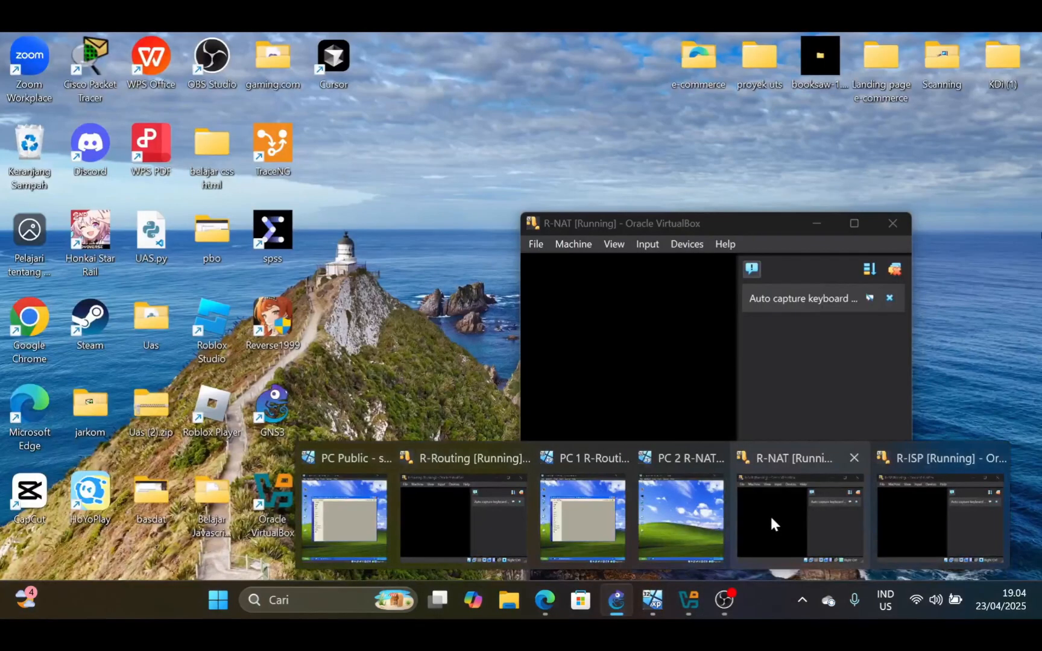
click(769, 514)
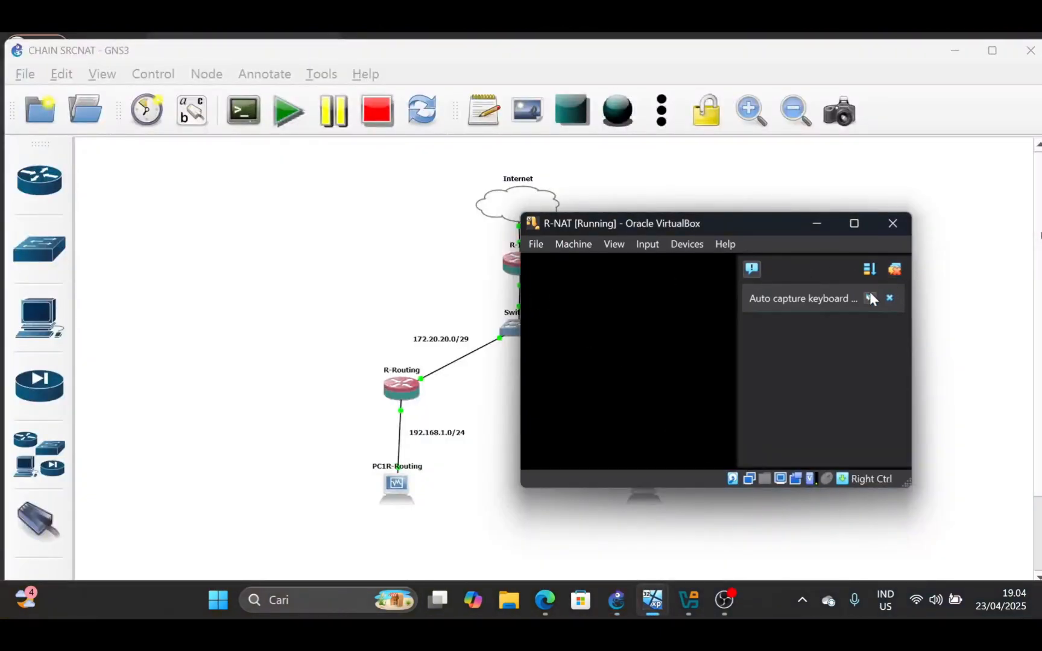
drag(670, 226, 661, 196)
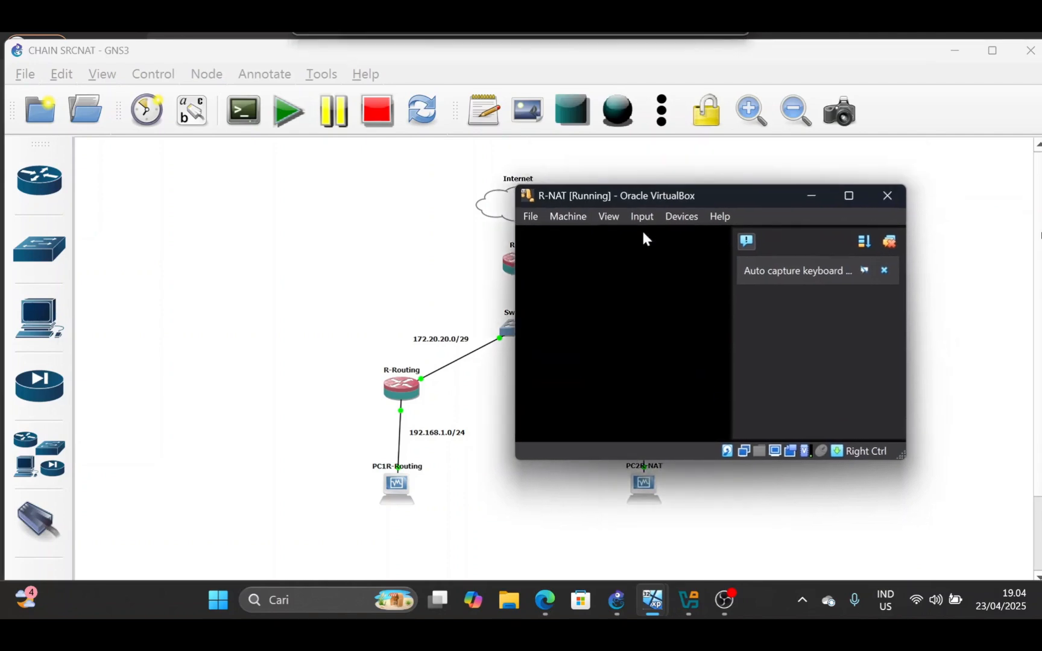
click(641, 232)
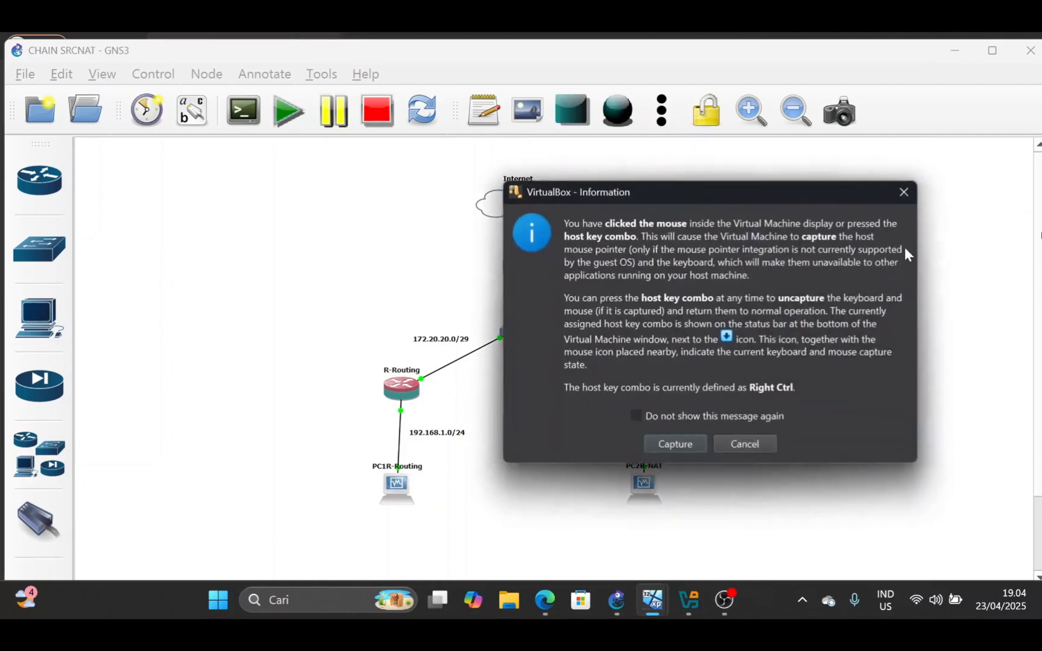
click(905, 191)
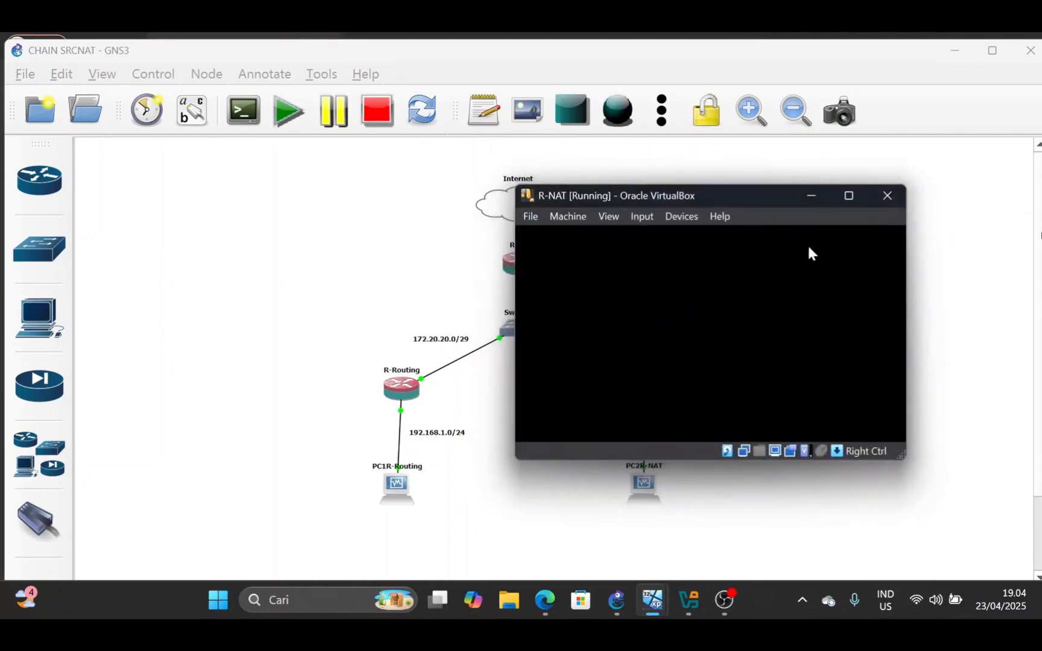
click(812, 194)
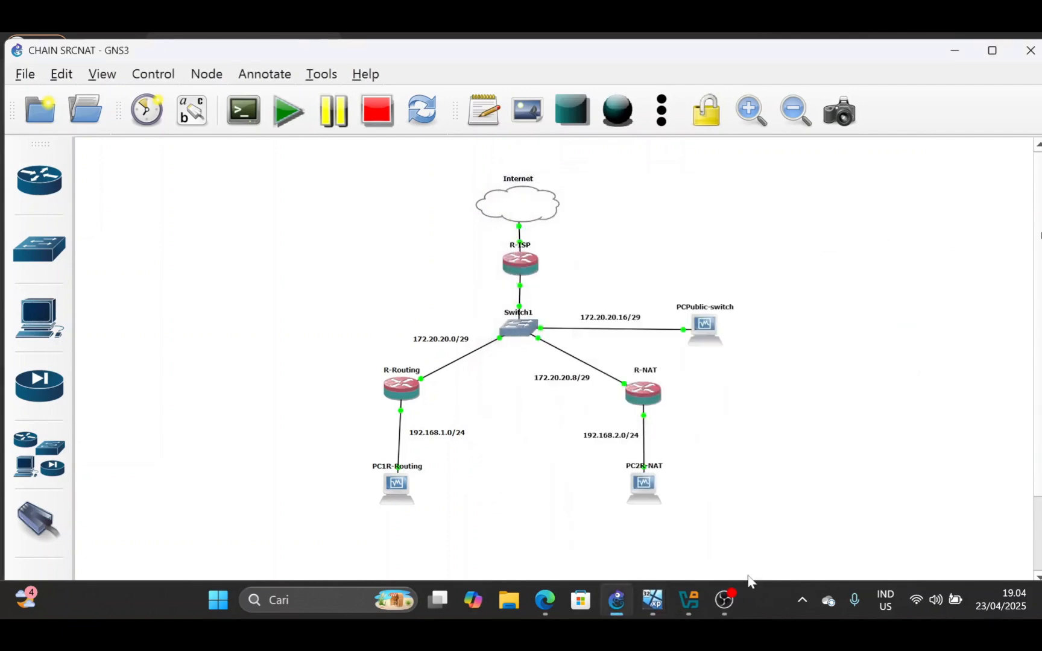
View the running R-Routing router's console window and minimise it
mouse_move(662, 604)
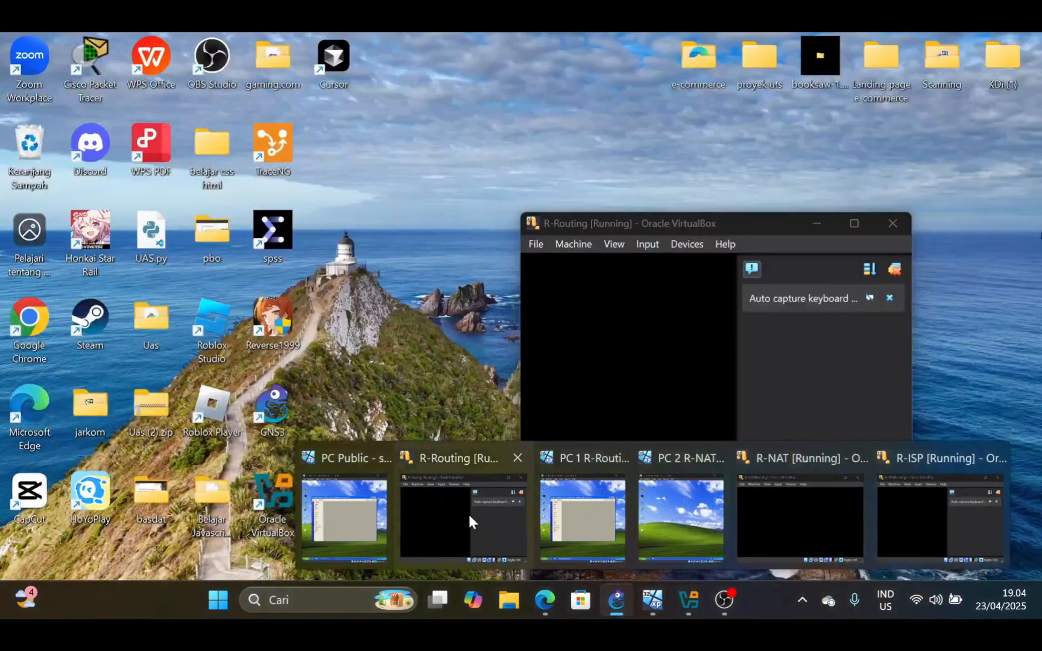
click(468, 515)
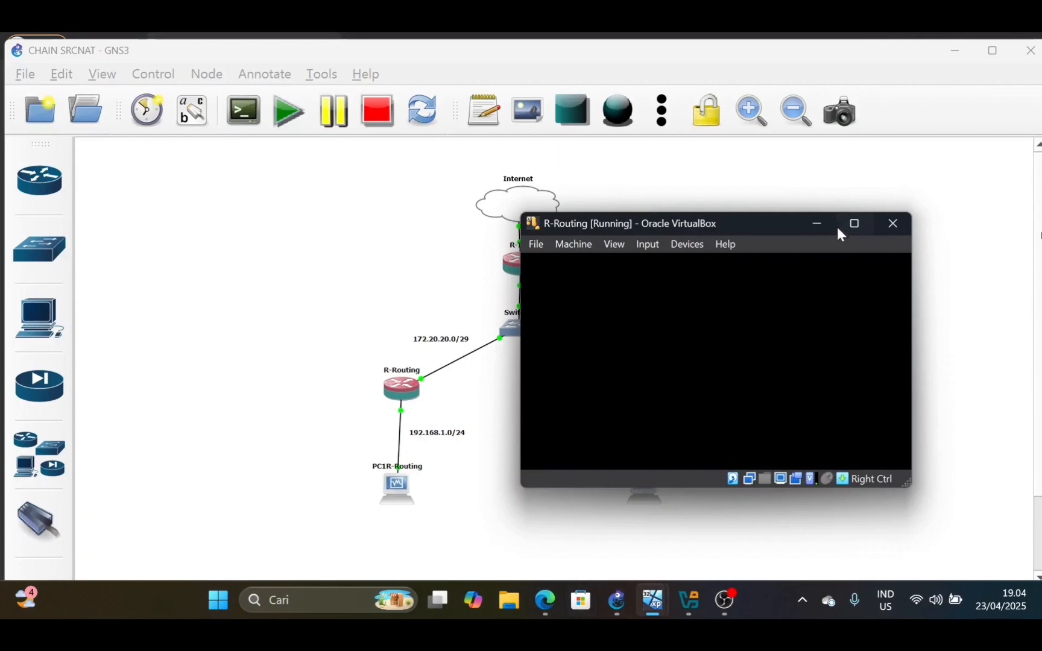
click(817, 223)
On the PC Public - switch machine, close the open WinBox session and reconnect WinBox to R-ISP as admin
mouse_move(672, 614)
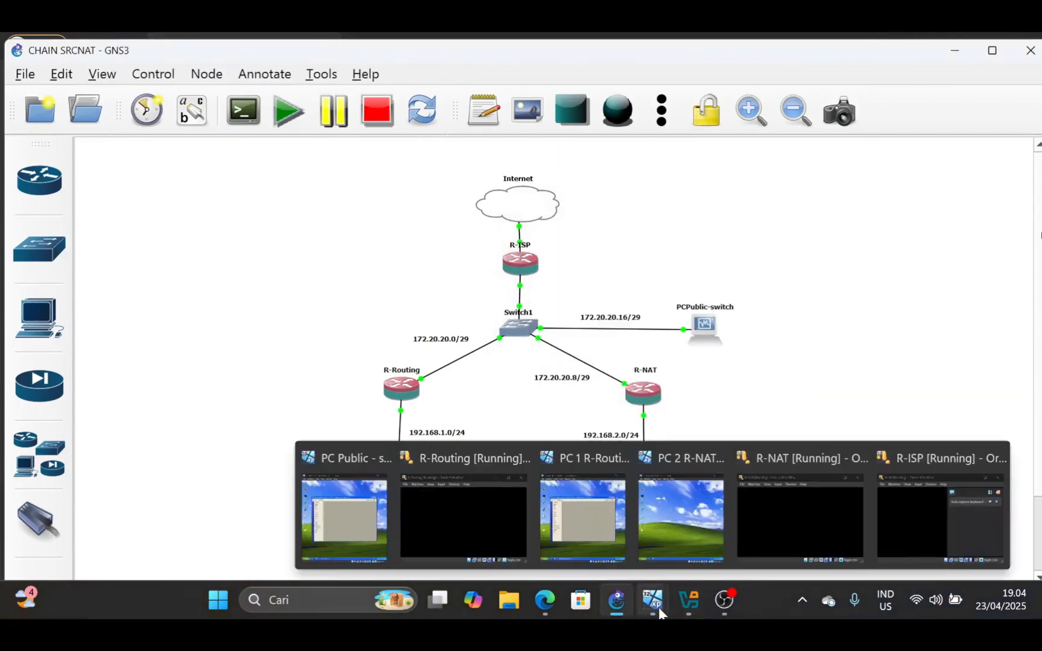
click(344, 516)
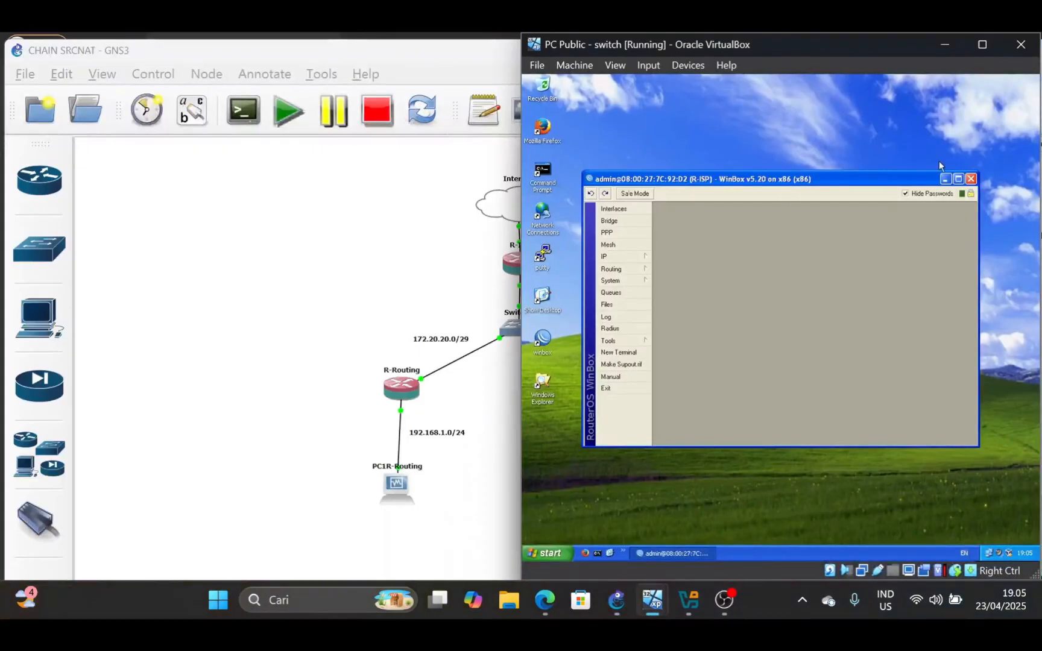
click(970, 179)
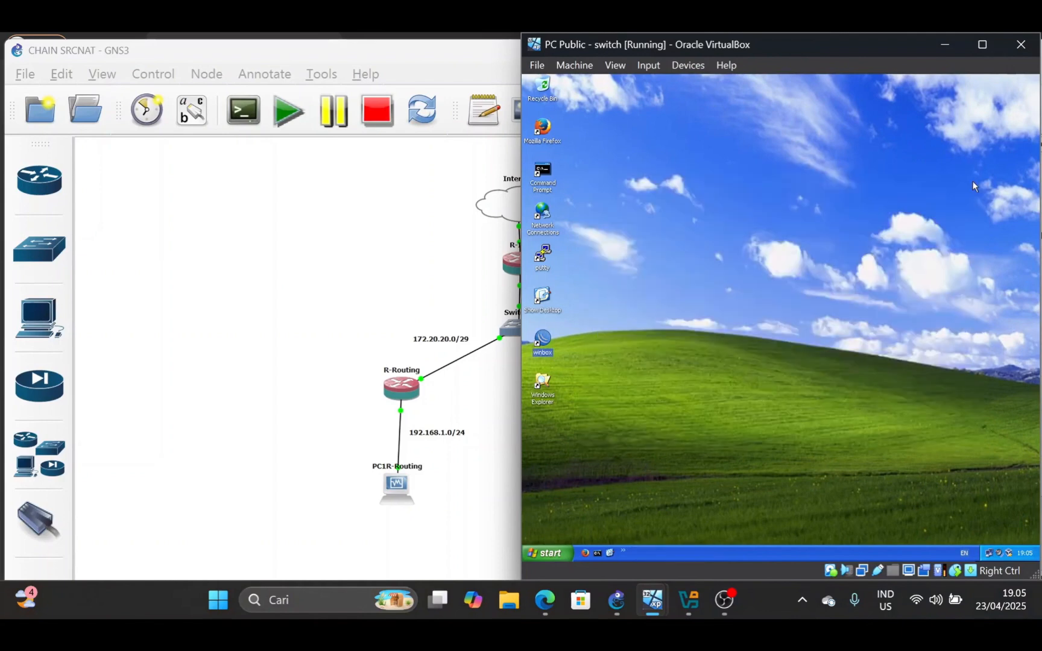
double_click(540, 351)
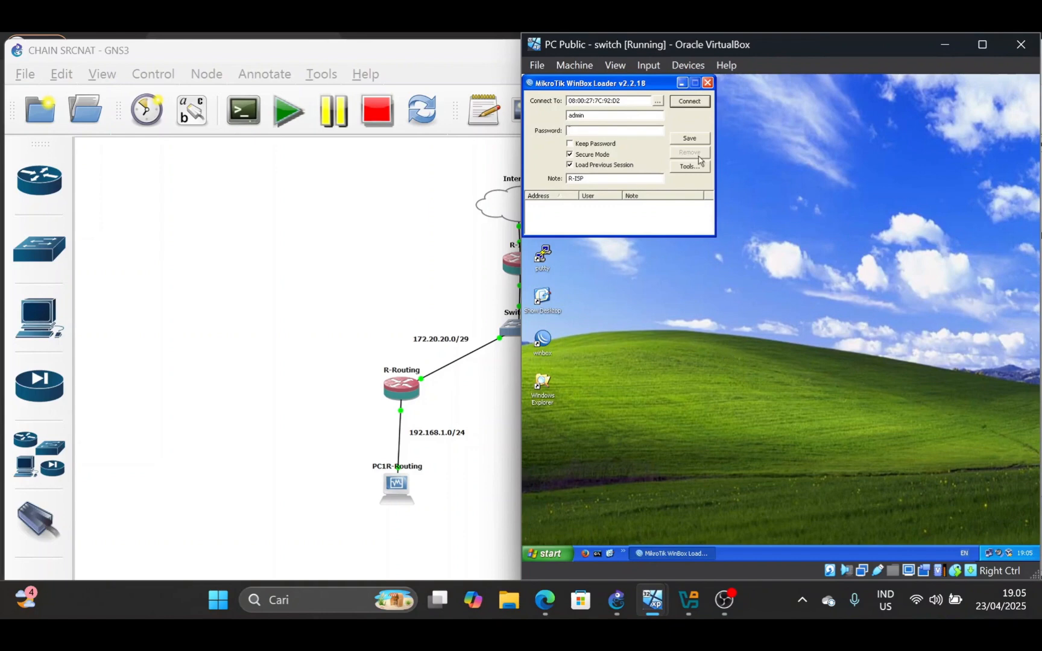
mouse_move(549, 605)
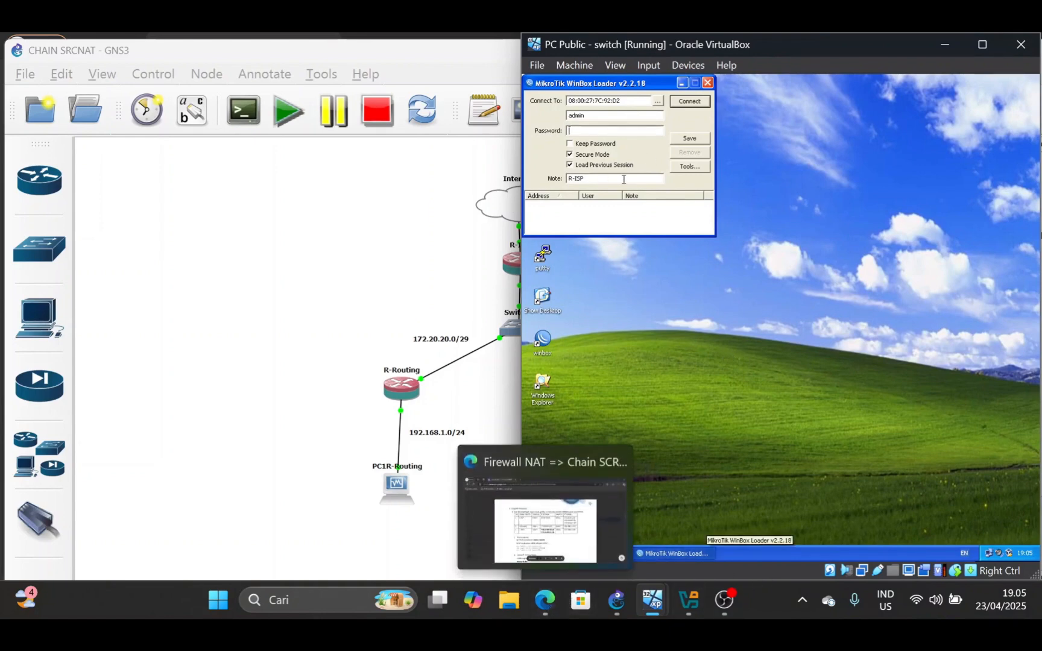
click(657, 101)
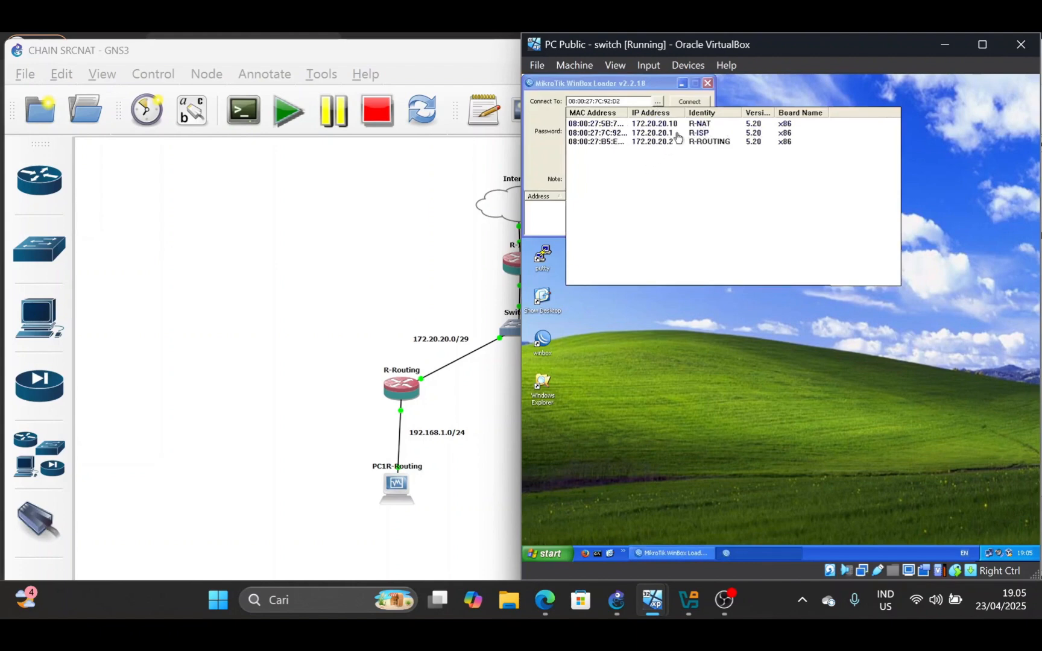
click(616, 137)
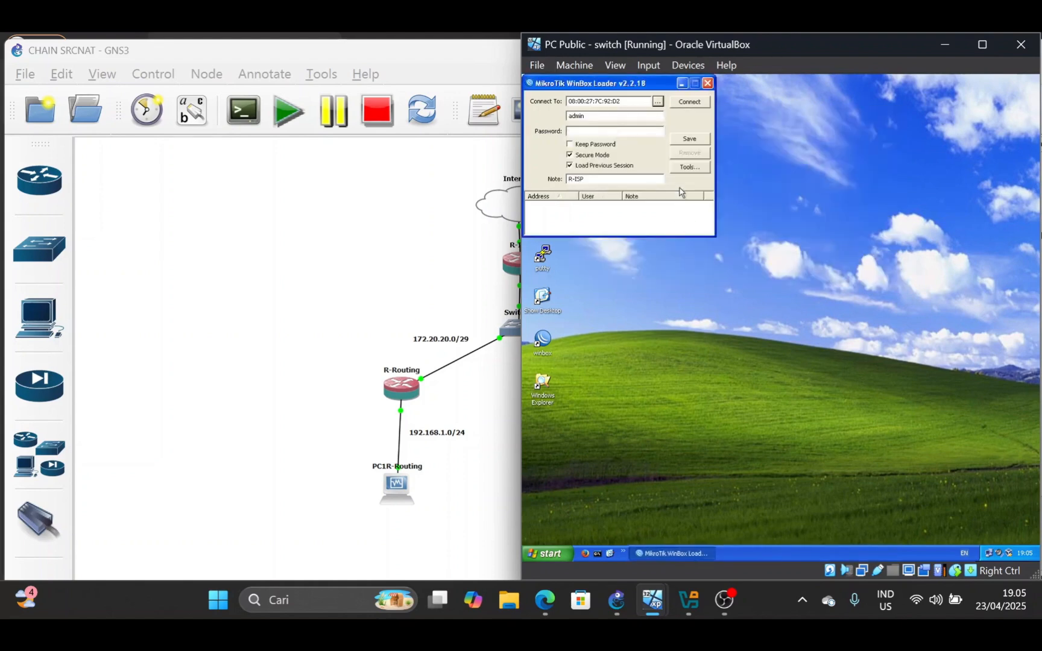
click(690, 104)
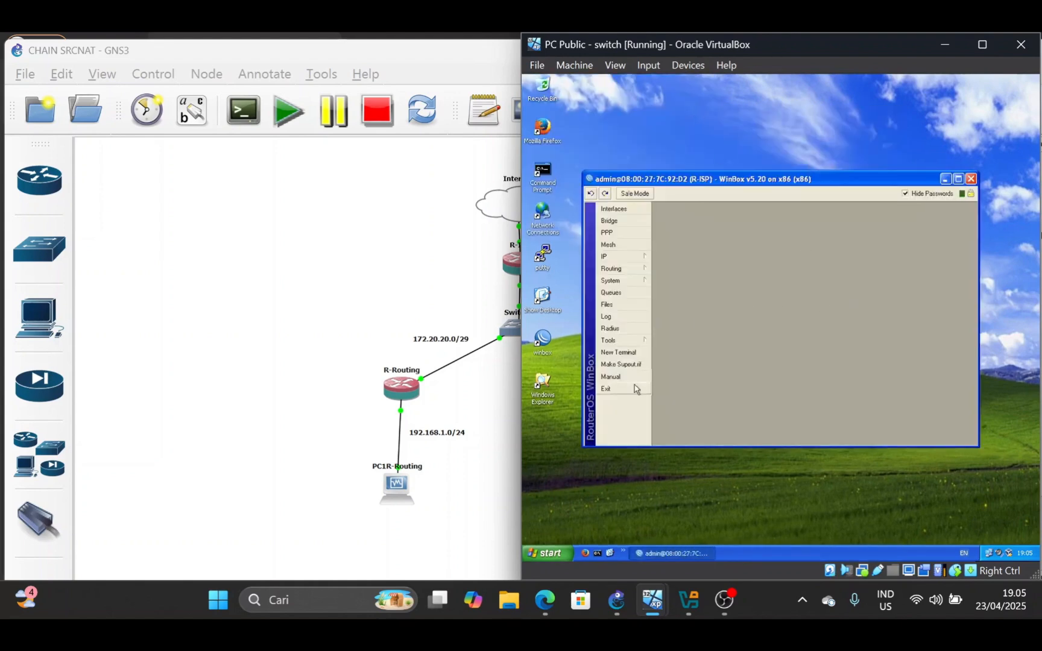
Open the router's system identity in WinBox and confirm it as R-ISP
click(637, 259)
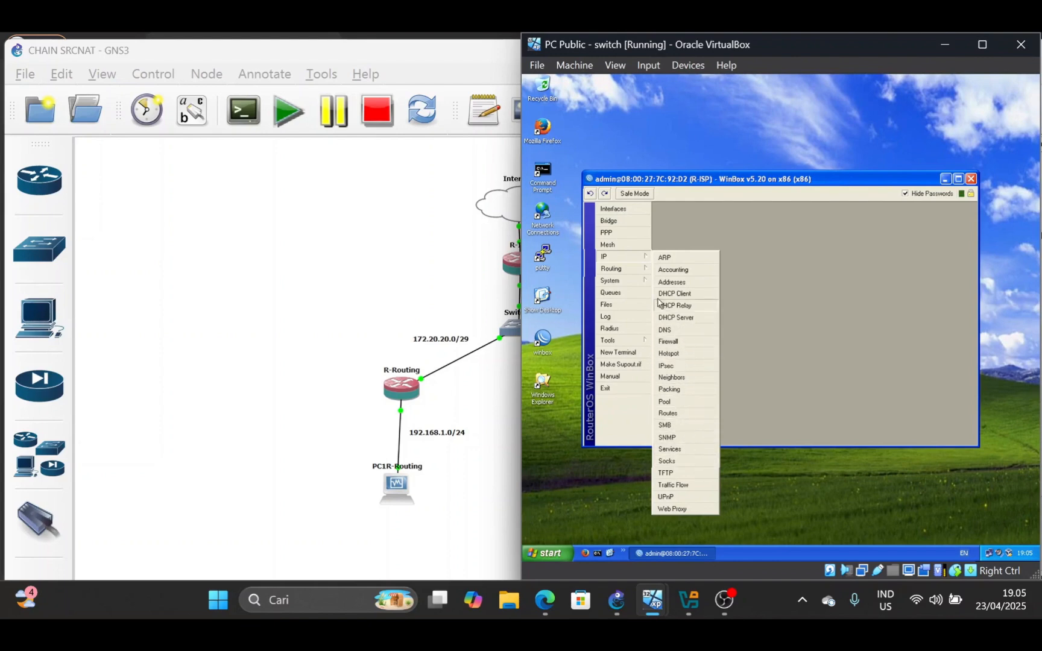
click(620, 280)
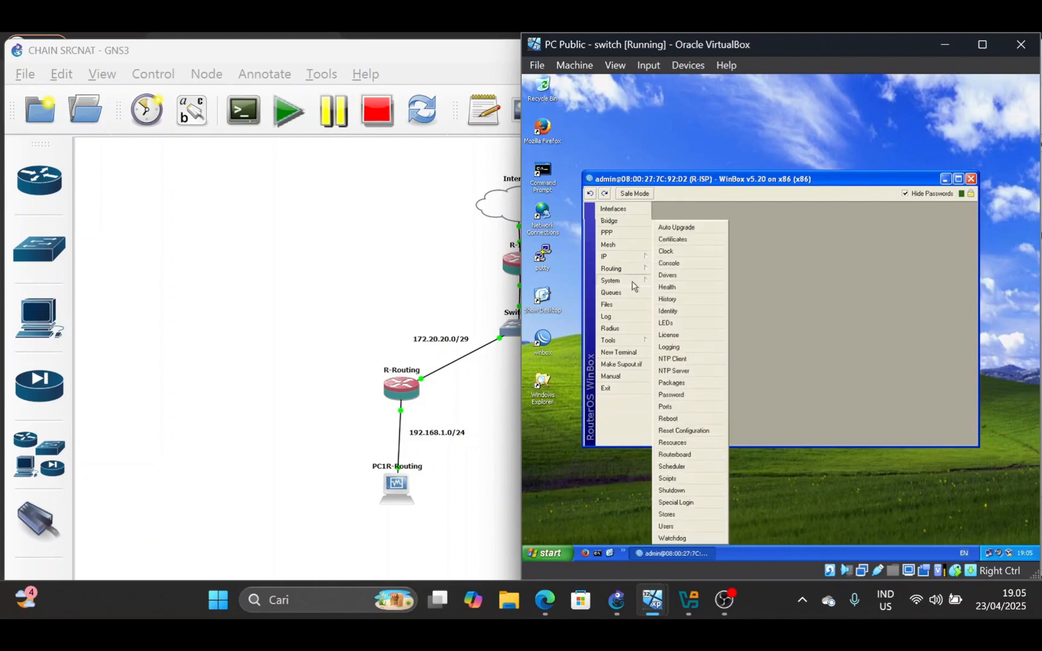
click(680, 312)
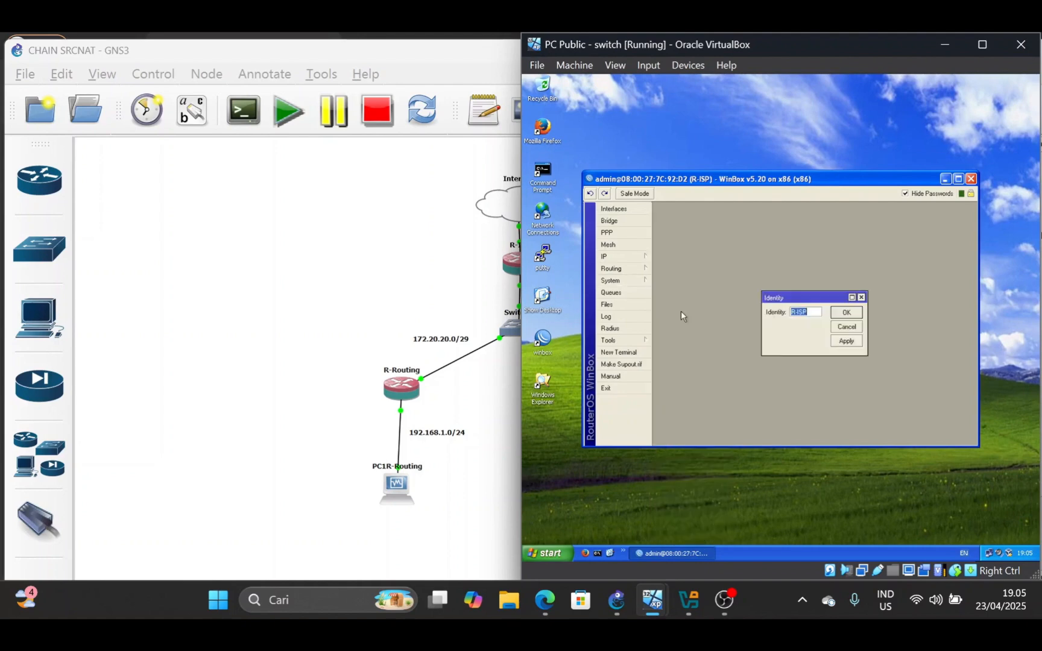
click(847, 316)
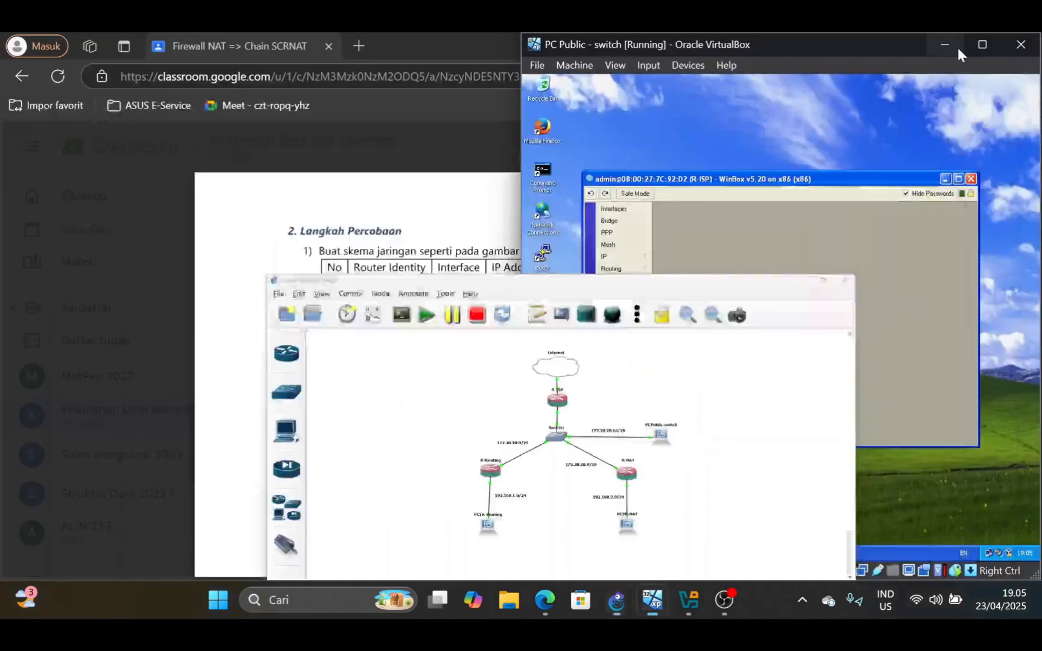
Place NAT-SrcNAT.pdf side by side with the virtual machine, showing the Langkah Percobaan address table on page 2
click(957, 49)
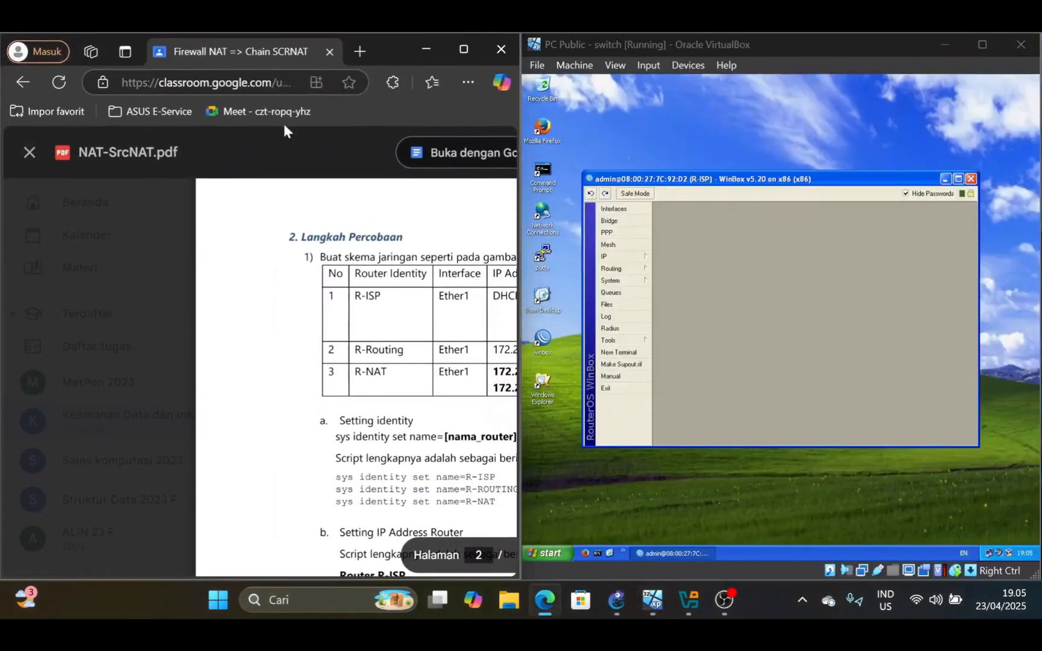
scroll(258, 371, up, 5)
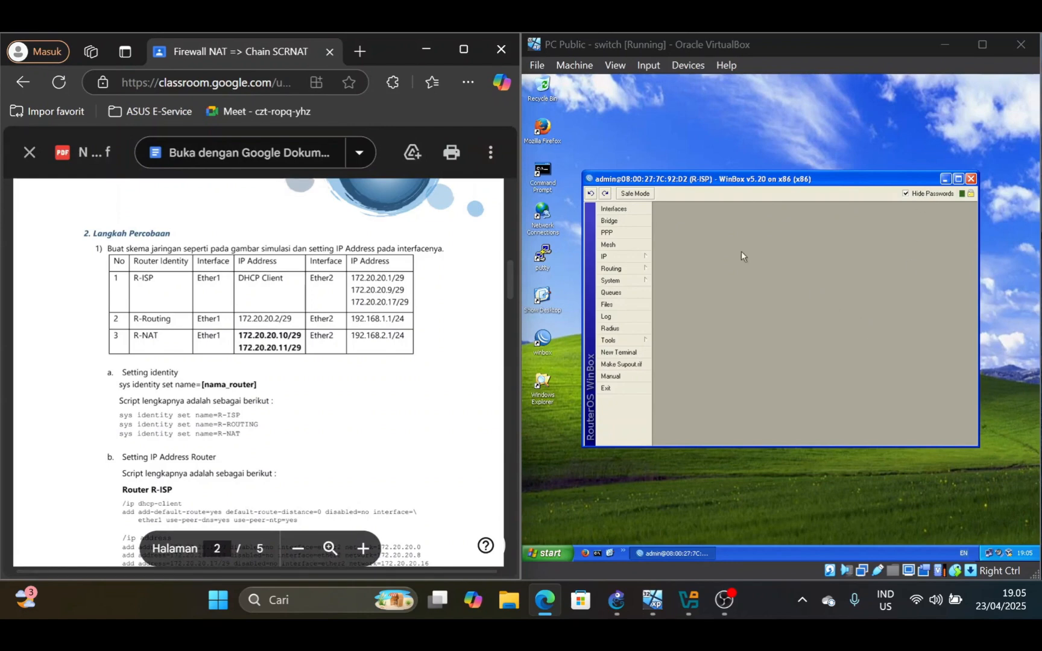
Remove the existing ether1 entry from R-ISP's DHCP Client list
click(605, 256)
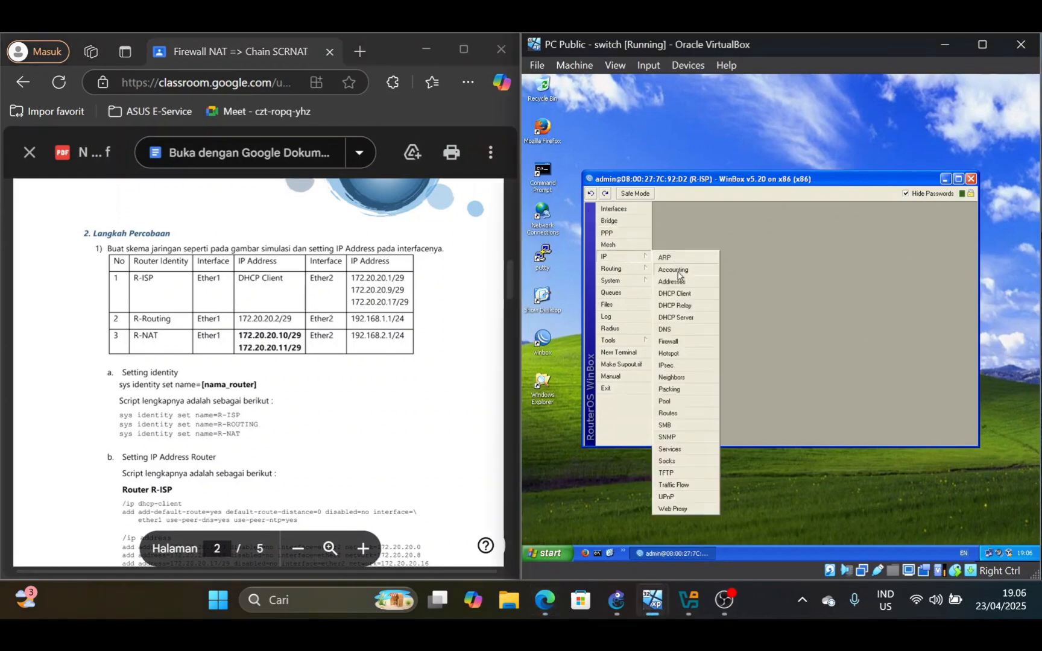
click(674, 294)
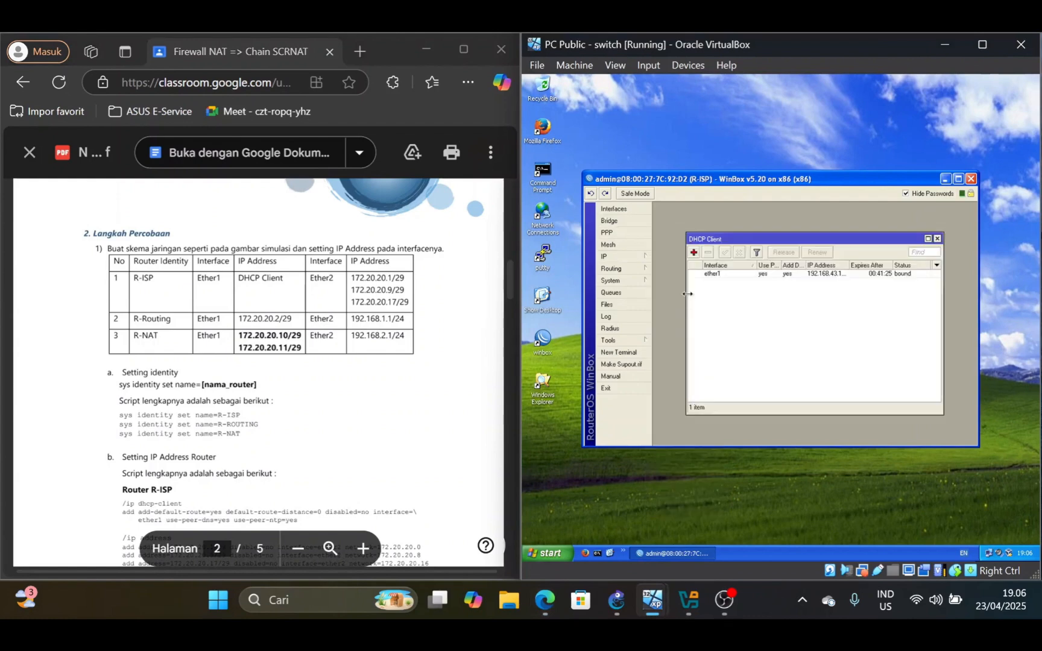
click(739, 275)
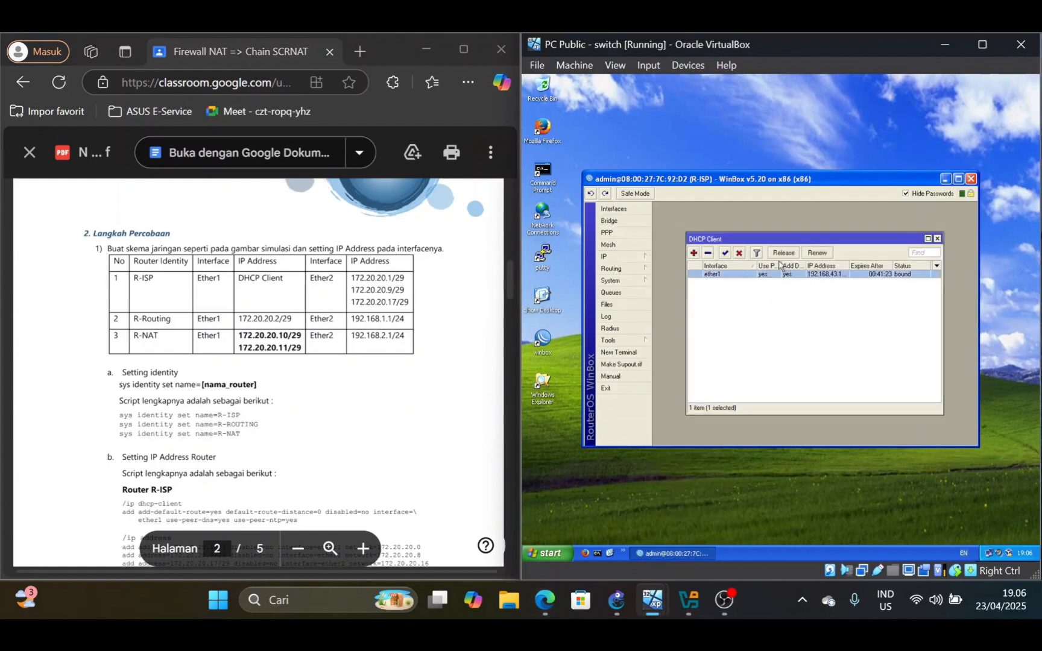
click(708, 253)
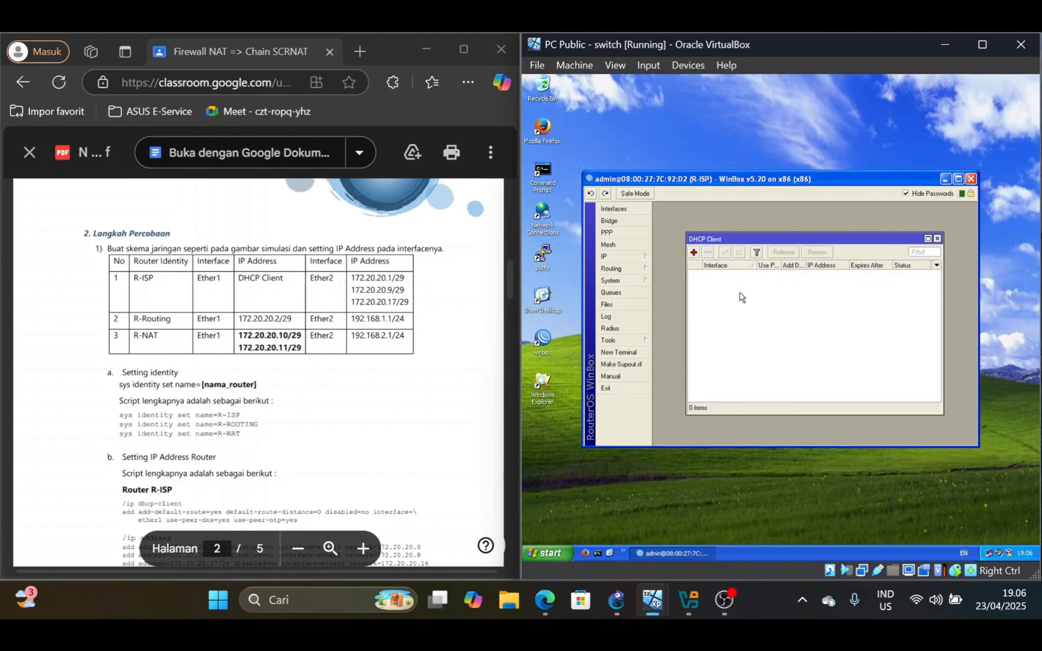
Check R-ISP's Adaptor 1 network attachment settings in VirtualBox Manager, close them unchanged and return to the PC Public - switch machine
click(692, 600)
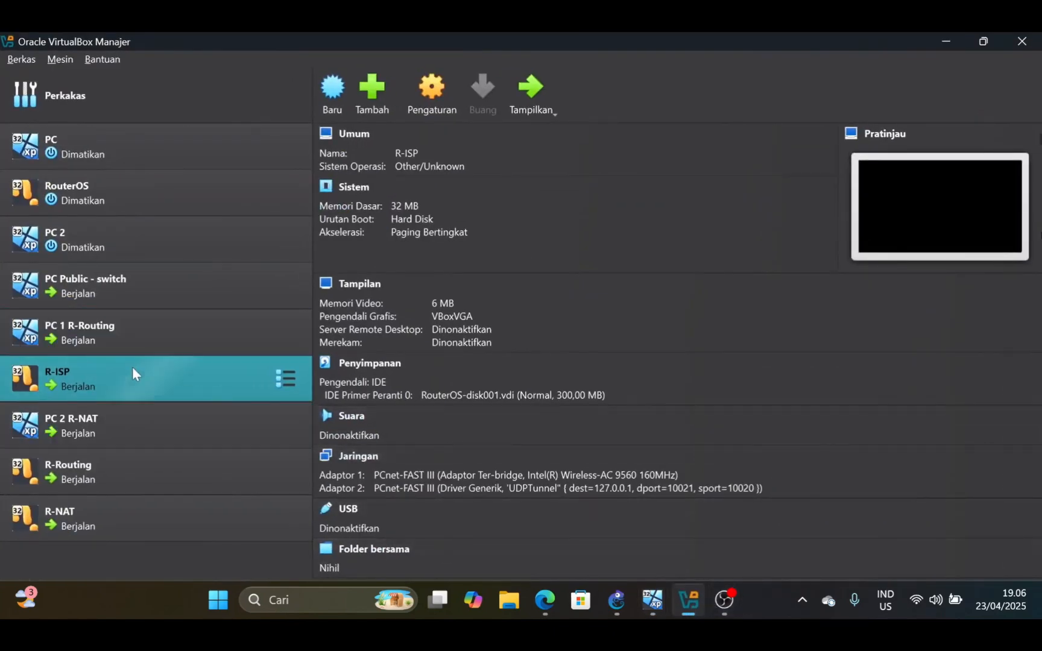
click(452, 112)
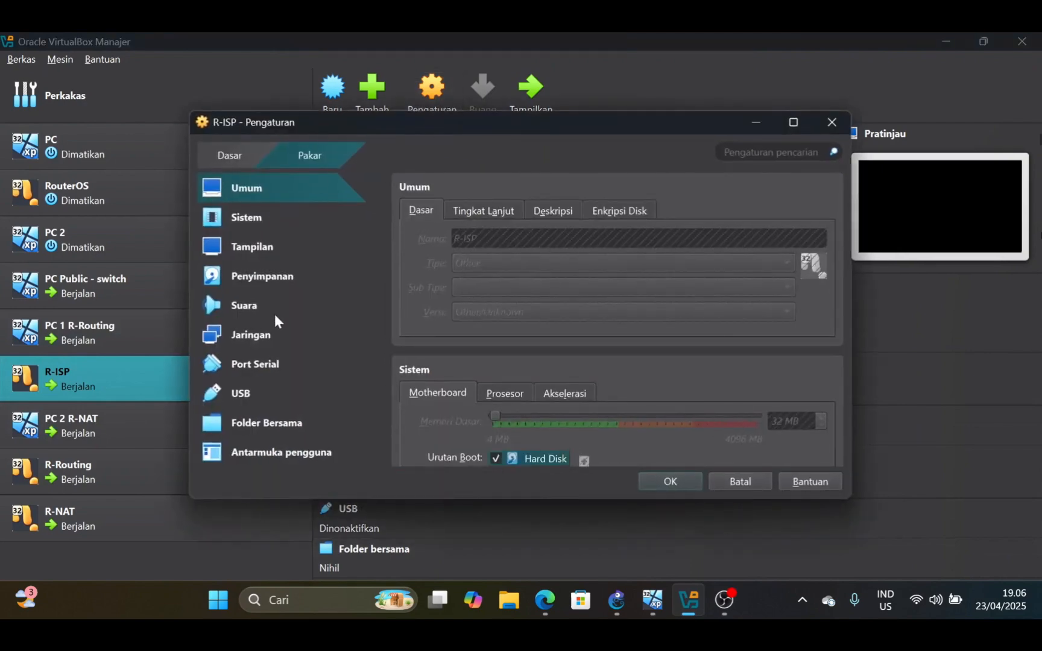
click(268, 334)
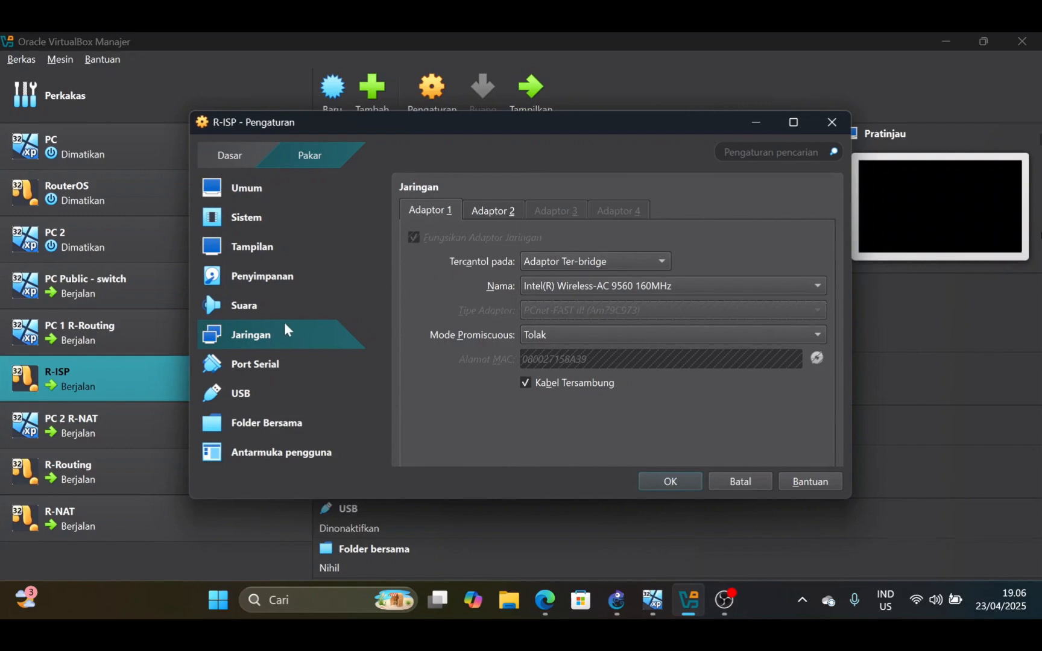
click(575, 261)
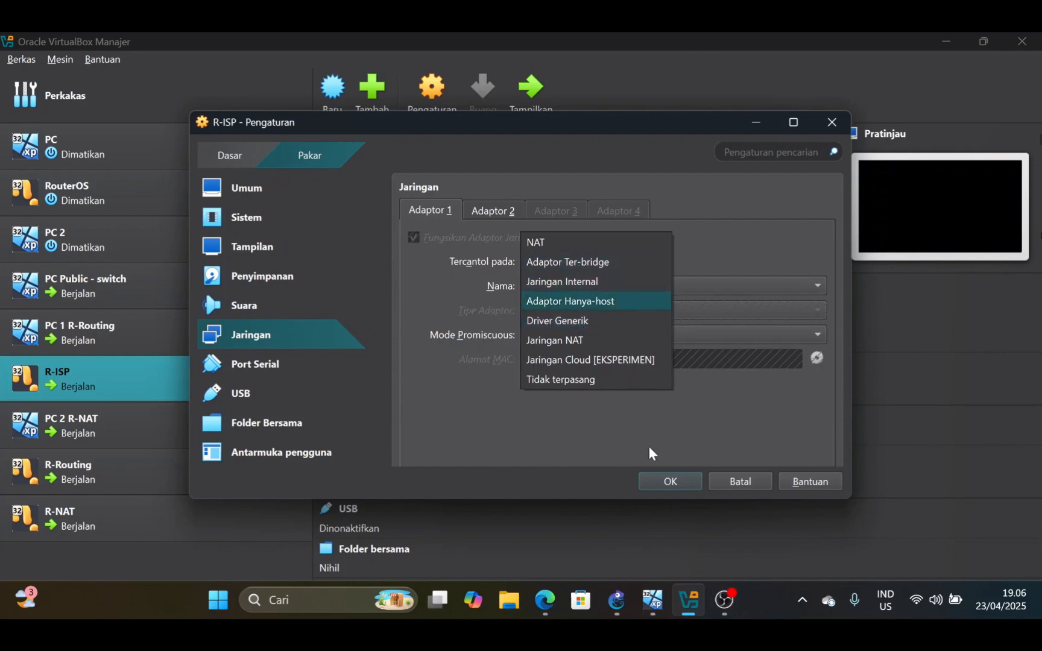
click(820, 234)
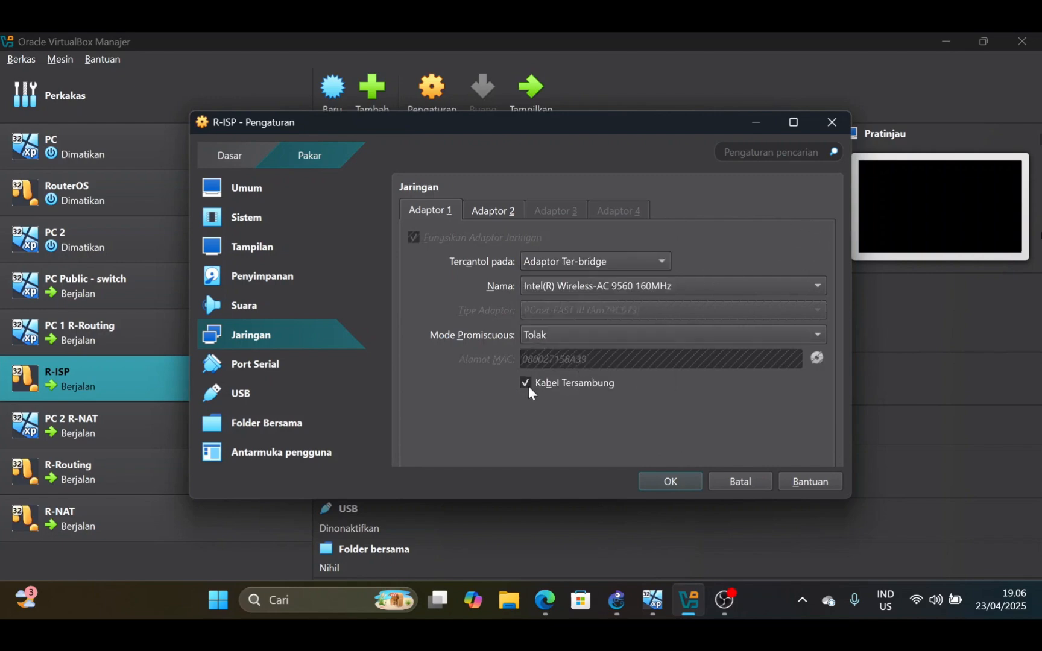
click(825, 122)
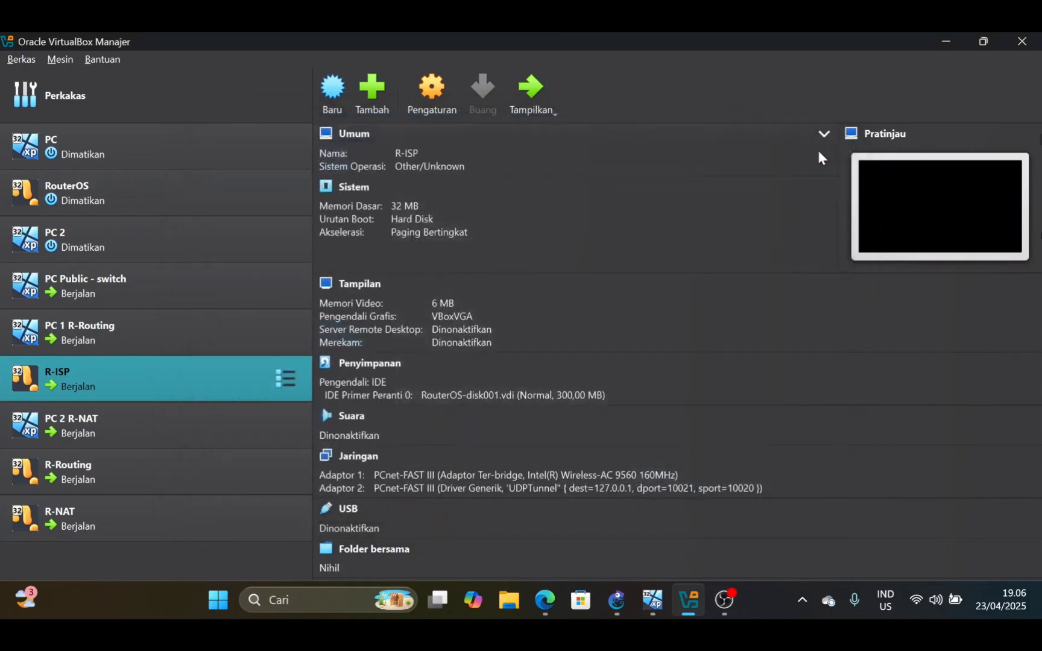
click(939, 39)
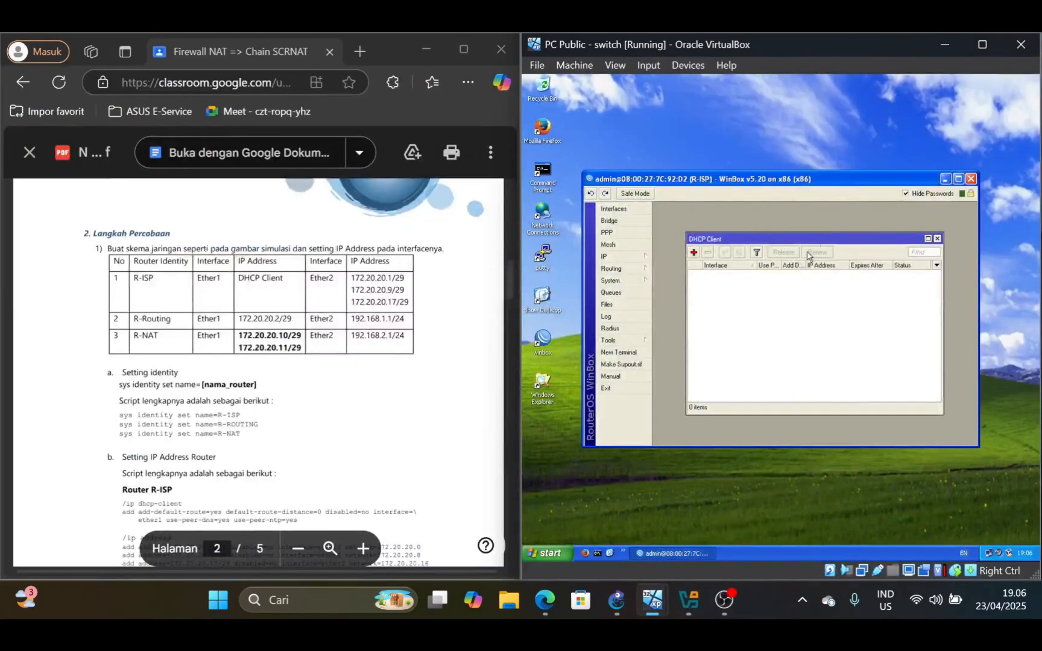
Add a DHCP client on R-ISP's ether1 with peer DNS, peer NTP and default route enabled
click(693, 252)
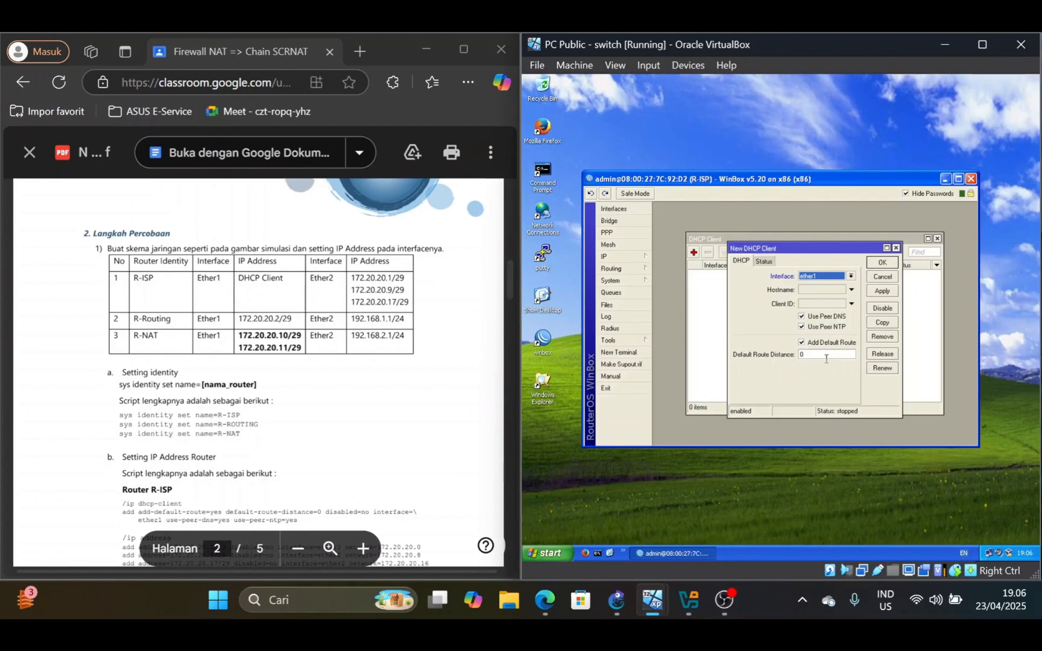
click(884, 264)
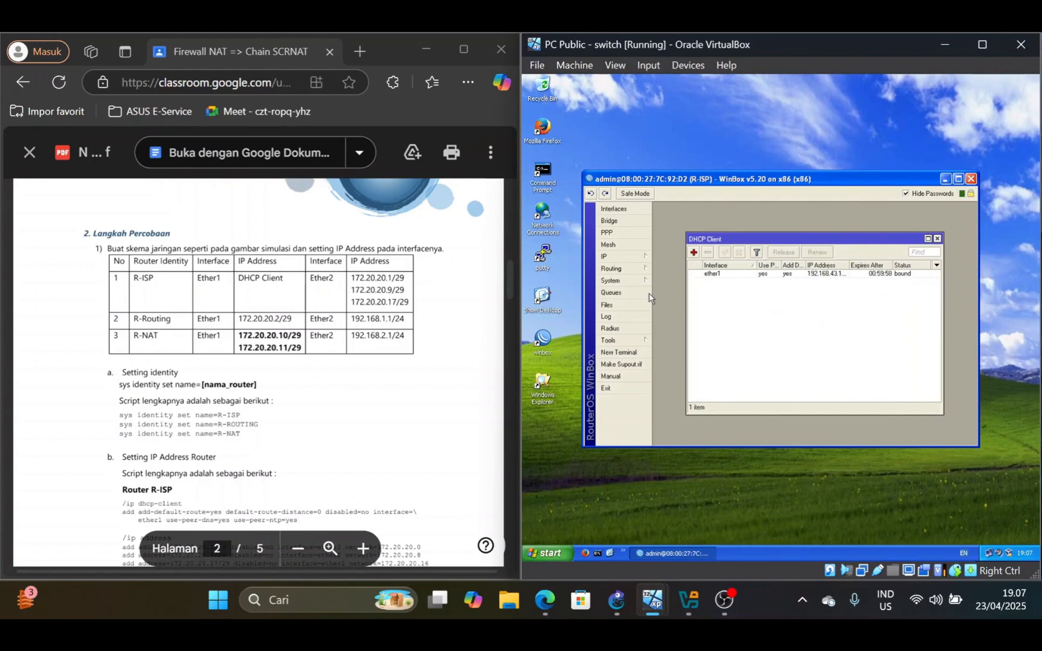
Open R-ISP's IP address list, view the blank new-address form and inspect the 172.20.20.1/29 entry
click(629, 256)
click(684, 283)
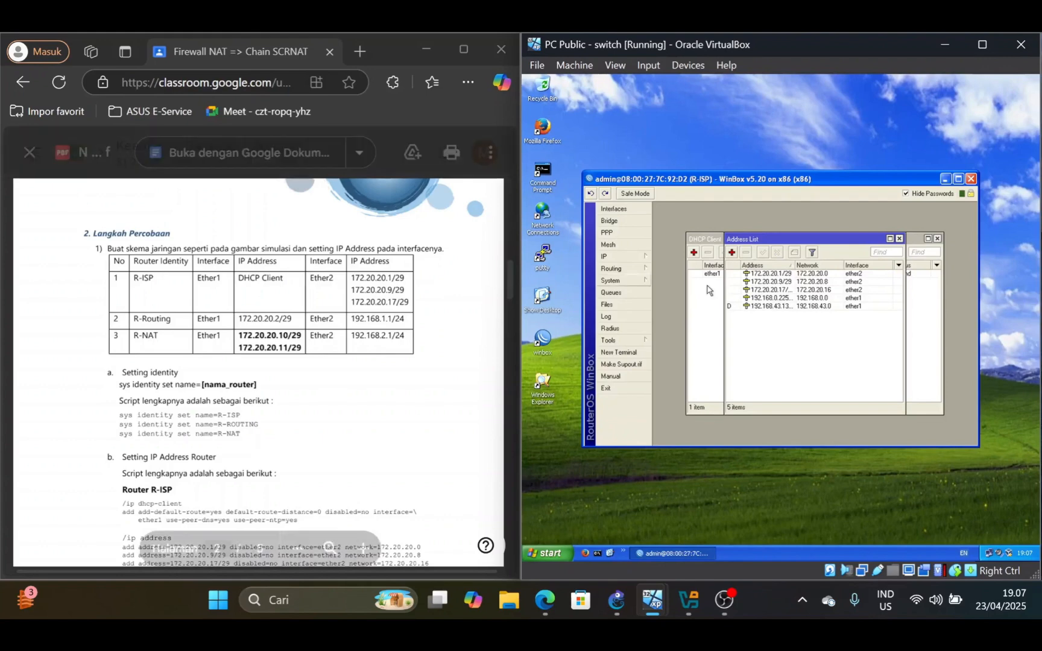
click(732, 252)
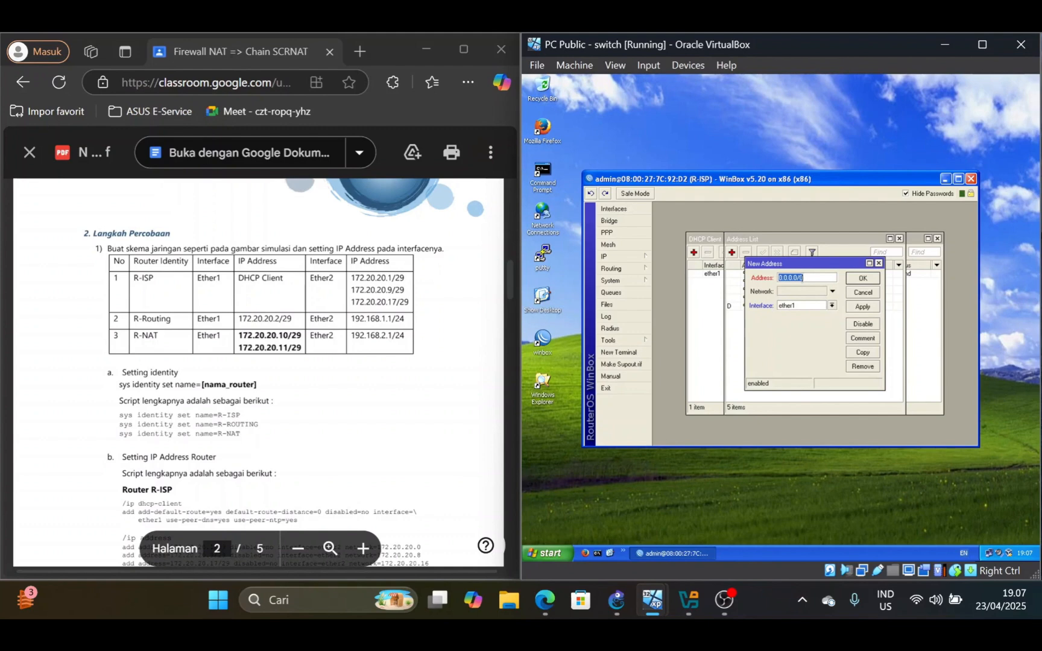
click(878, 263)
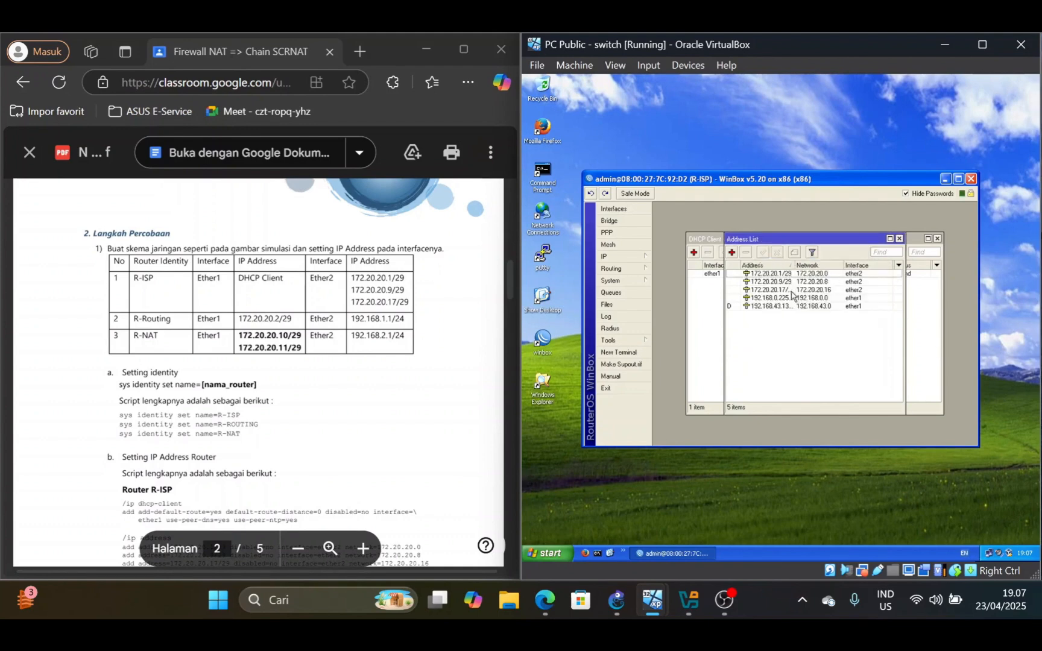
double_click(786, 274)
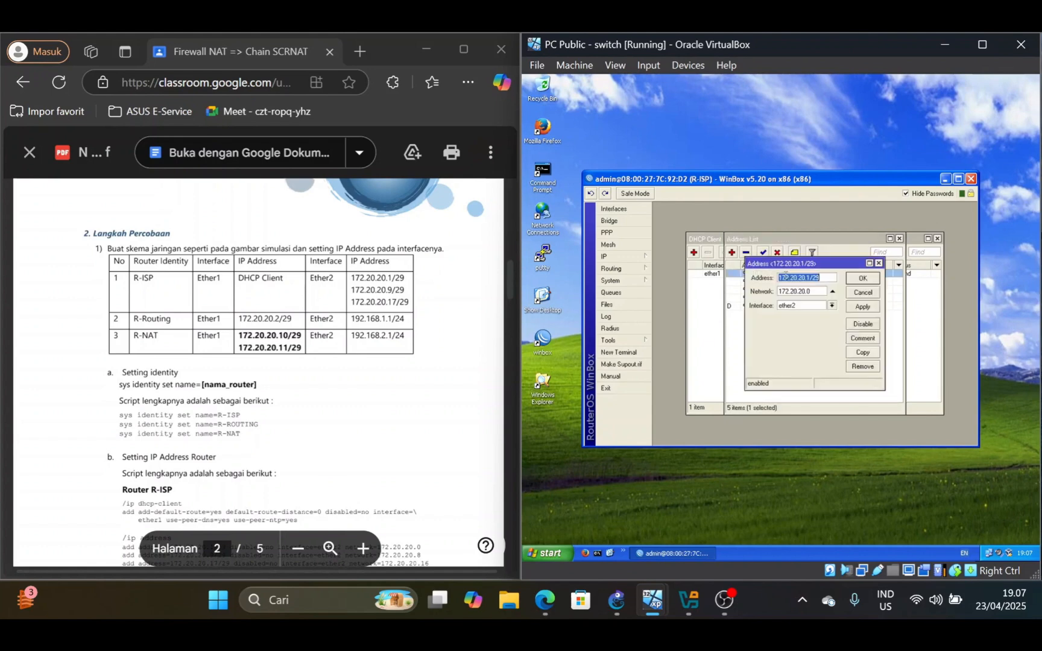
click(878, 264)
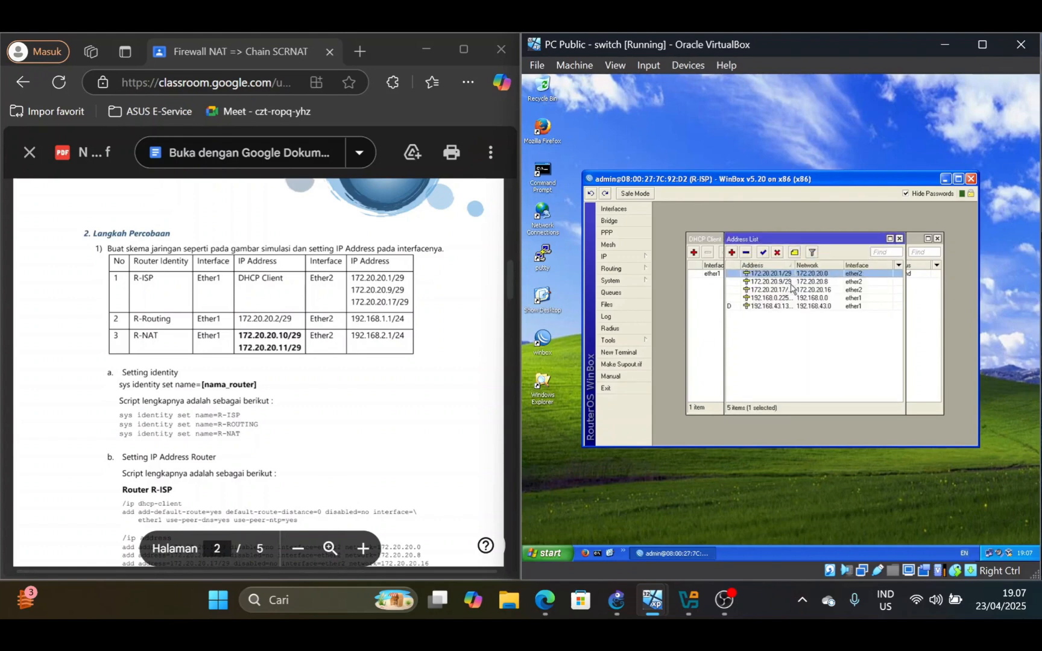
click(841, 357)
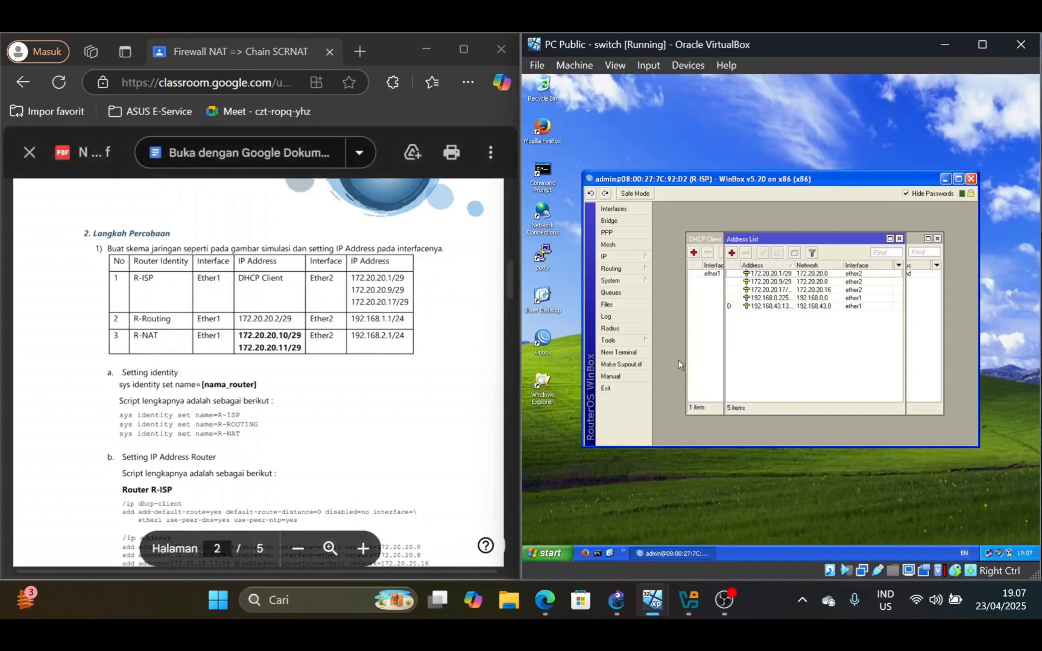
Switch to the PC 1 R-Routing machine, close its open WinBox session and reconnect WinBox to R-ROUTING as admin
mouse_move(723, 605)
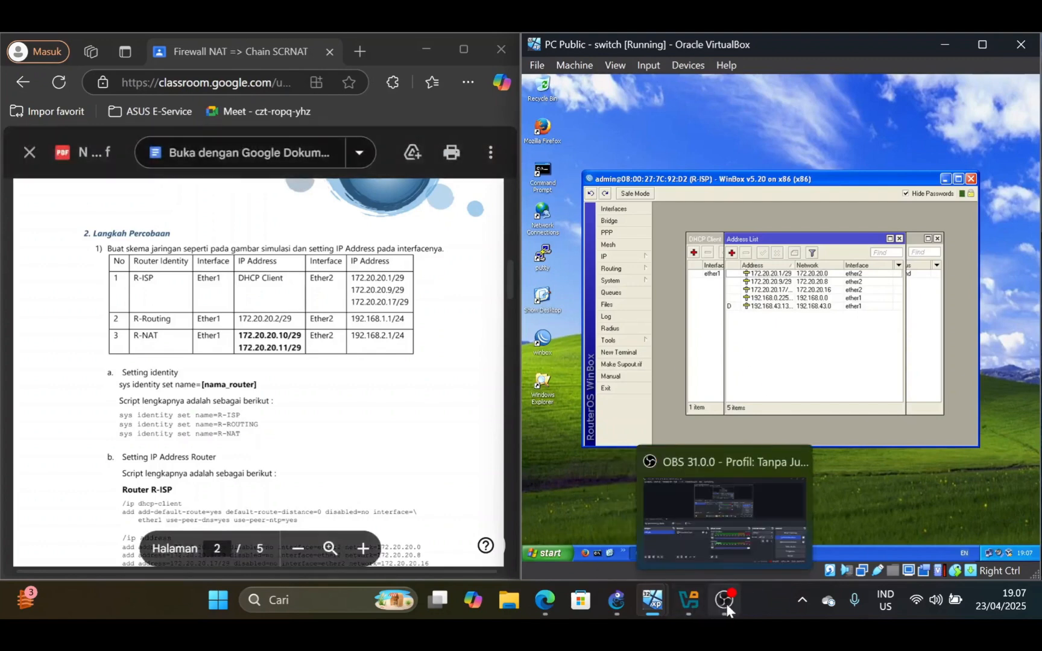
mouse_move(653, 600)
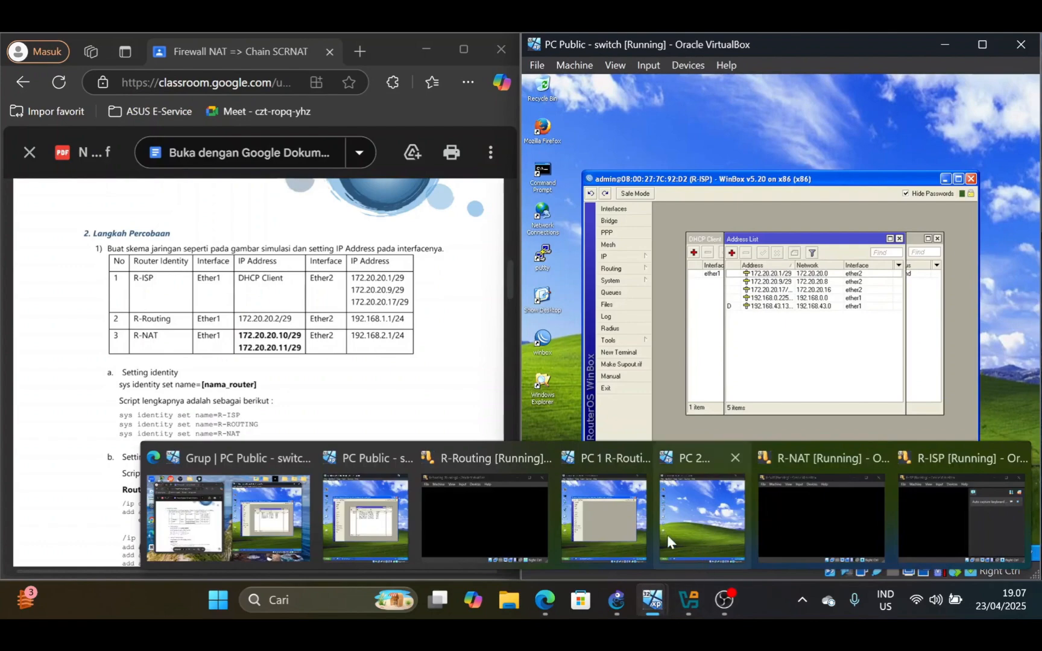
click(641, 514)
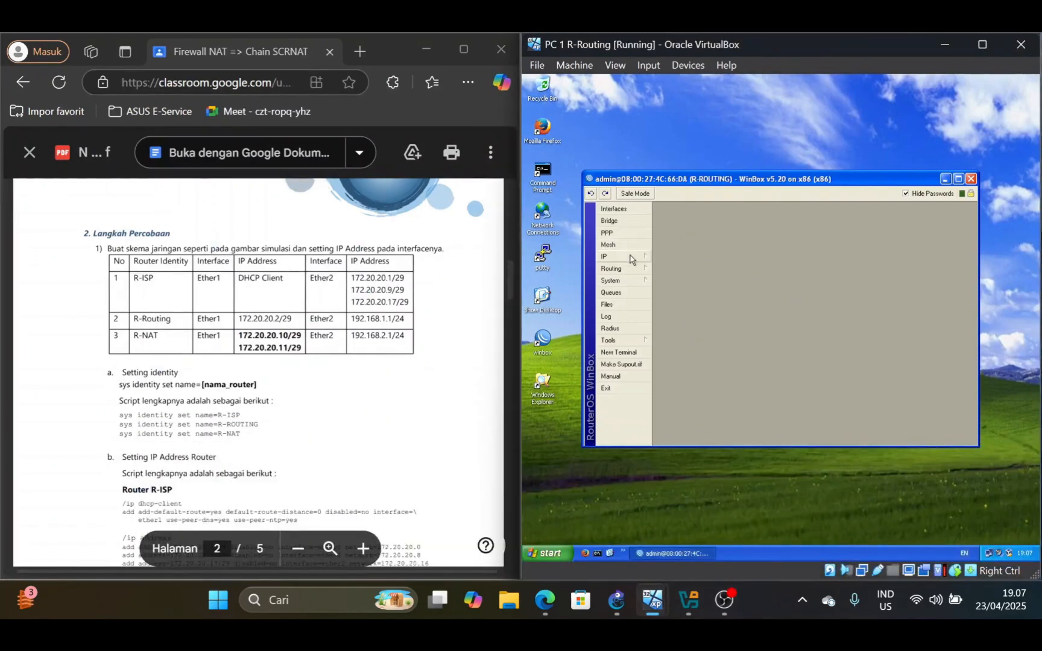
click(970, 179)
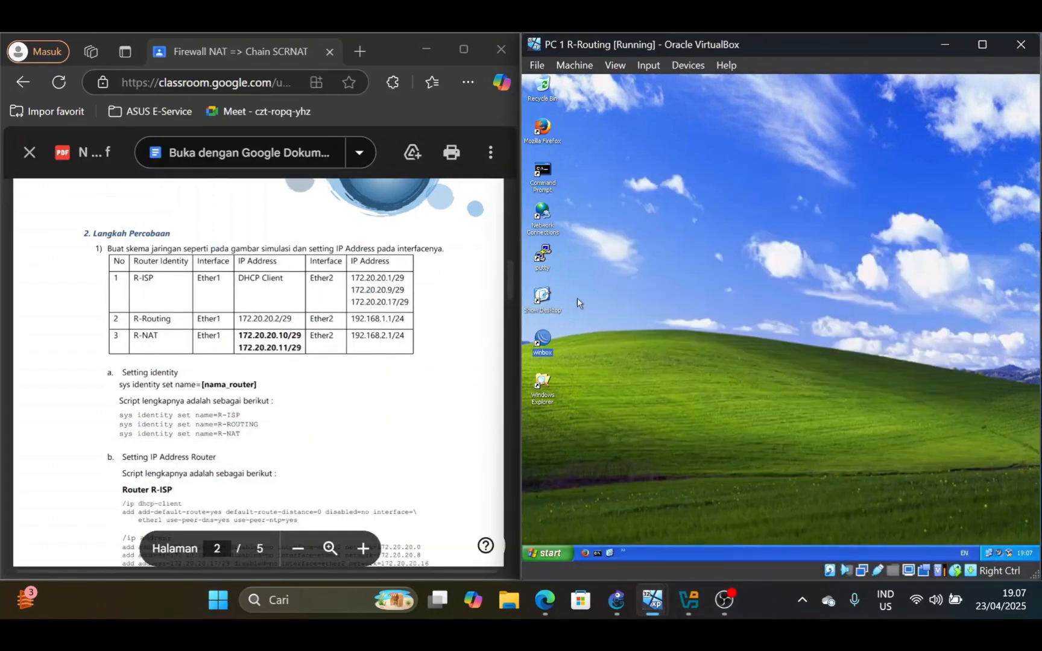
double_click(542, 339)
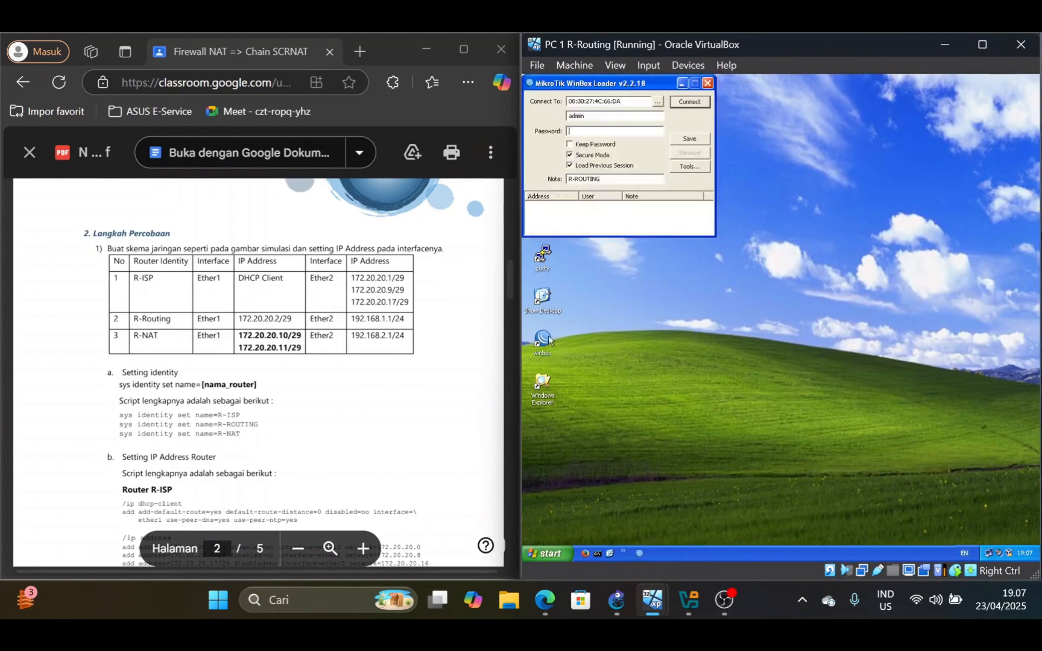
click(658, 101)
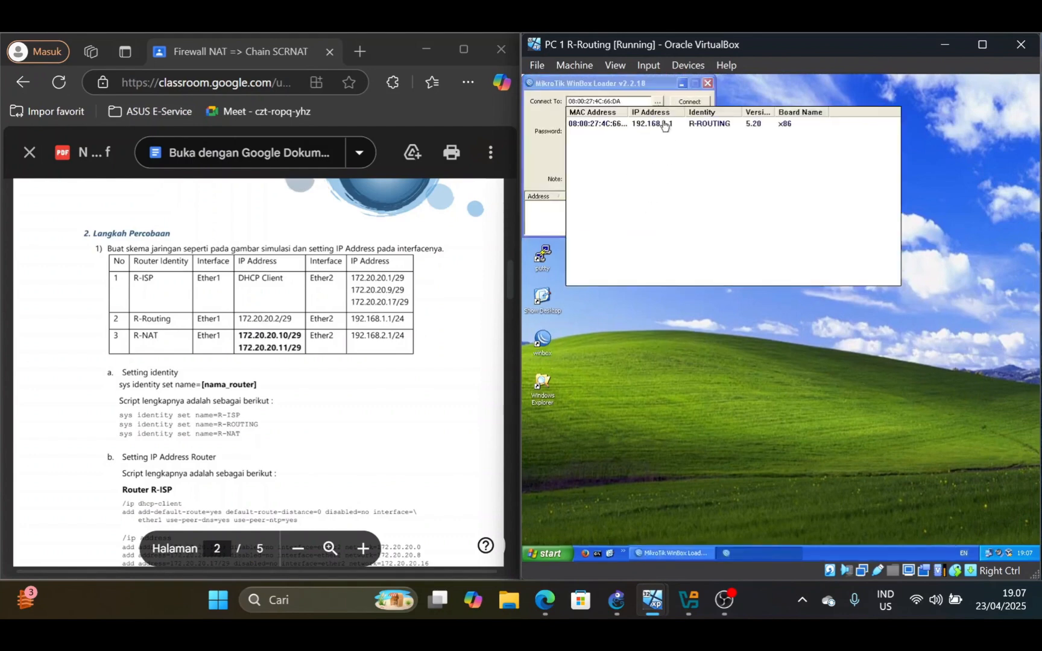
click(624, 126)
click(692, 103)
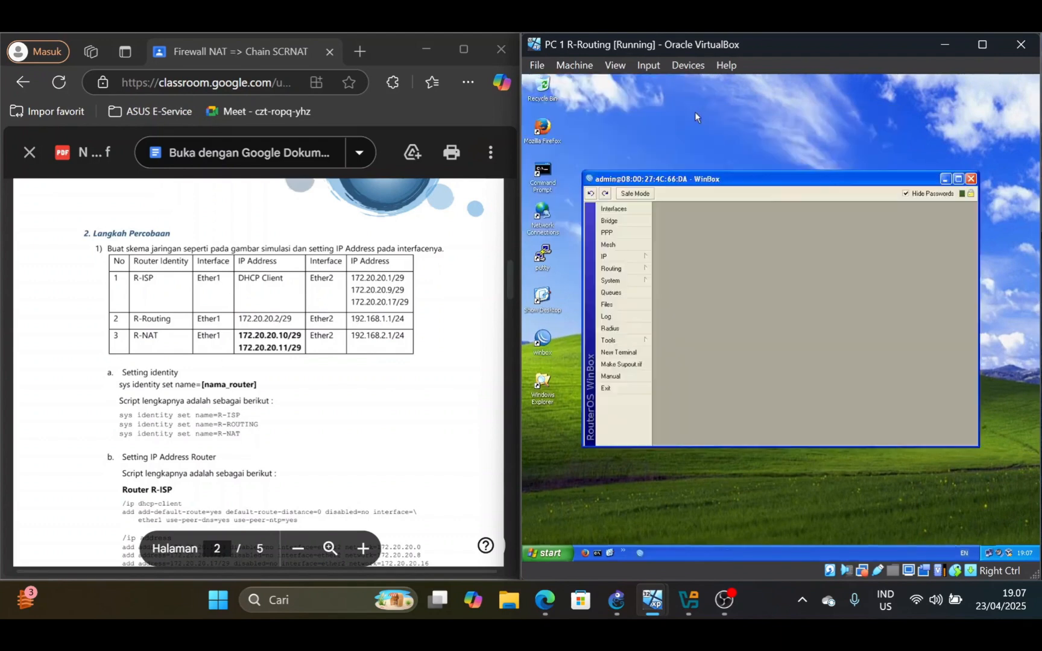
Open R-ROUTING's IP address list and check the settings of the 172.20.20.2/29 entry
click(626, 260)
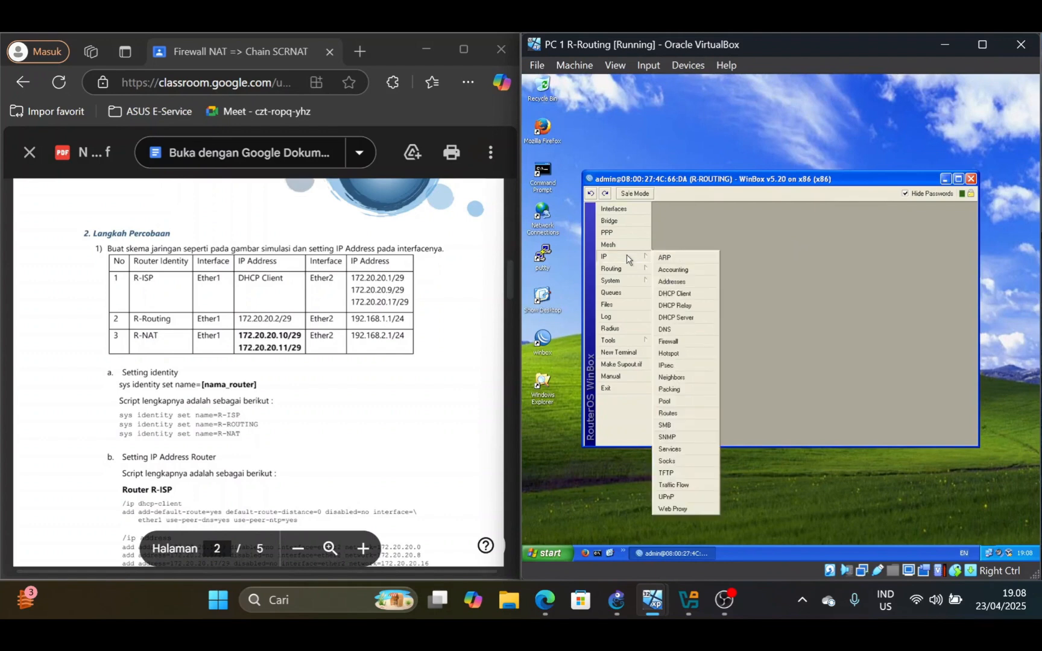
click(688, 282)
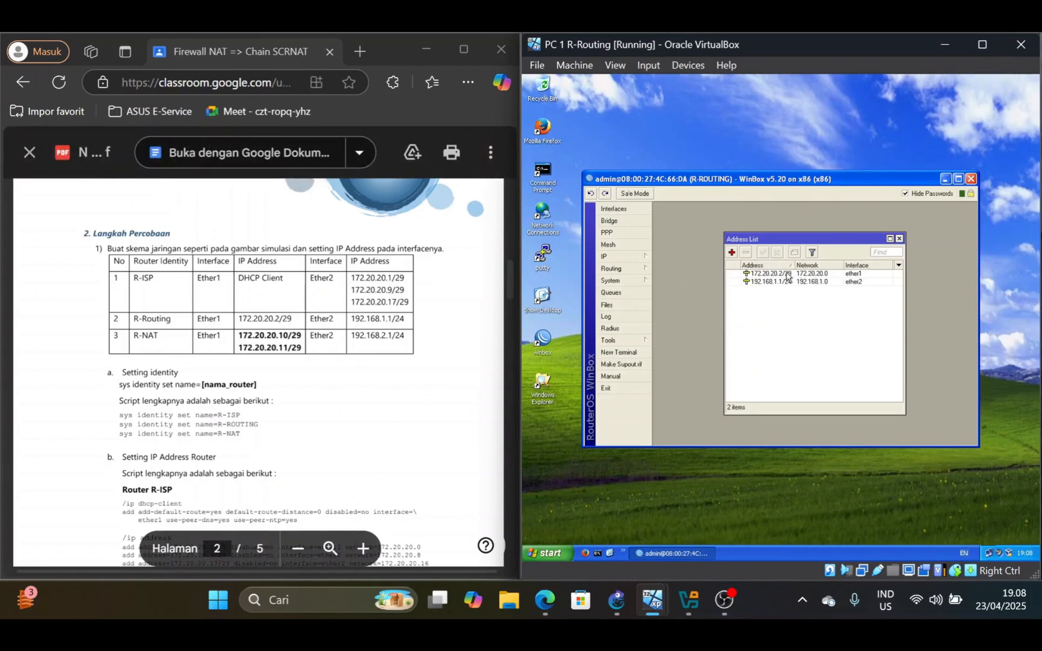
double_click(787, 275)
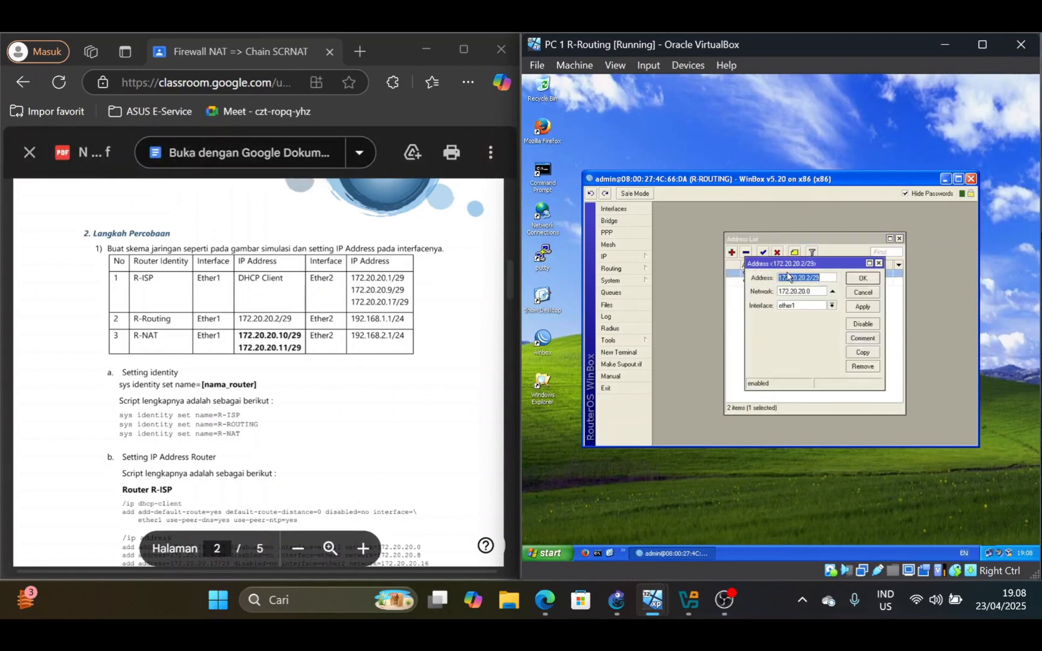
click(861, 279)
click(811, 303)
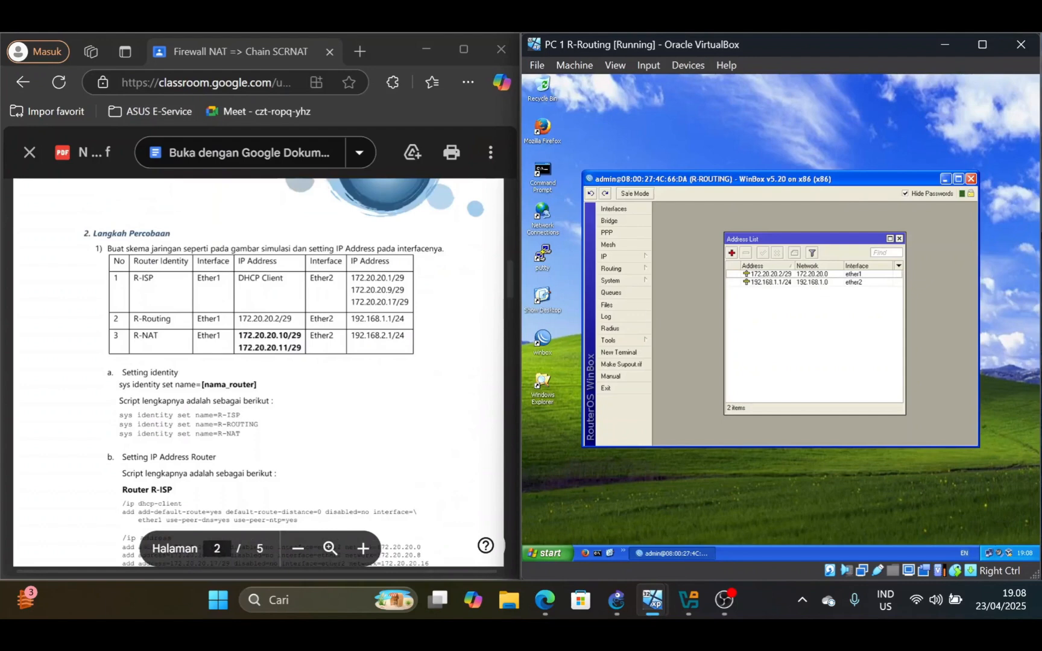
Review the router address scripts in the lab PDF and bring the Router R-NAT section on page 3 into view
scroll(258, 372, down, 3)
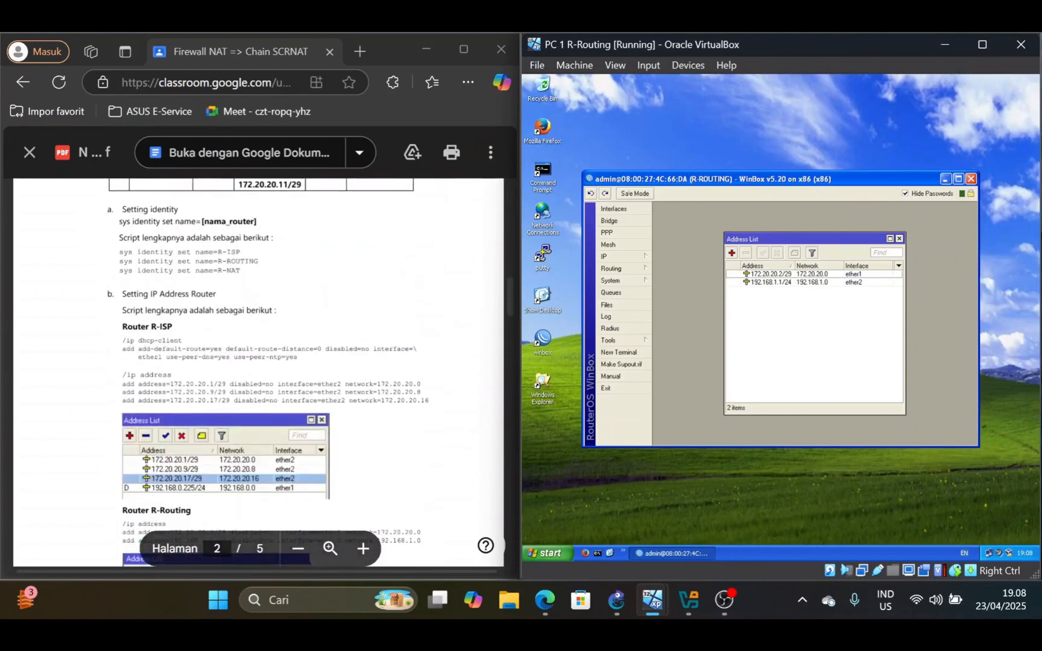
scroll(258, 372, up, 1)
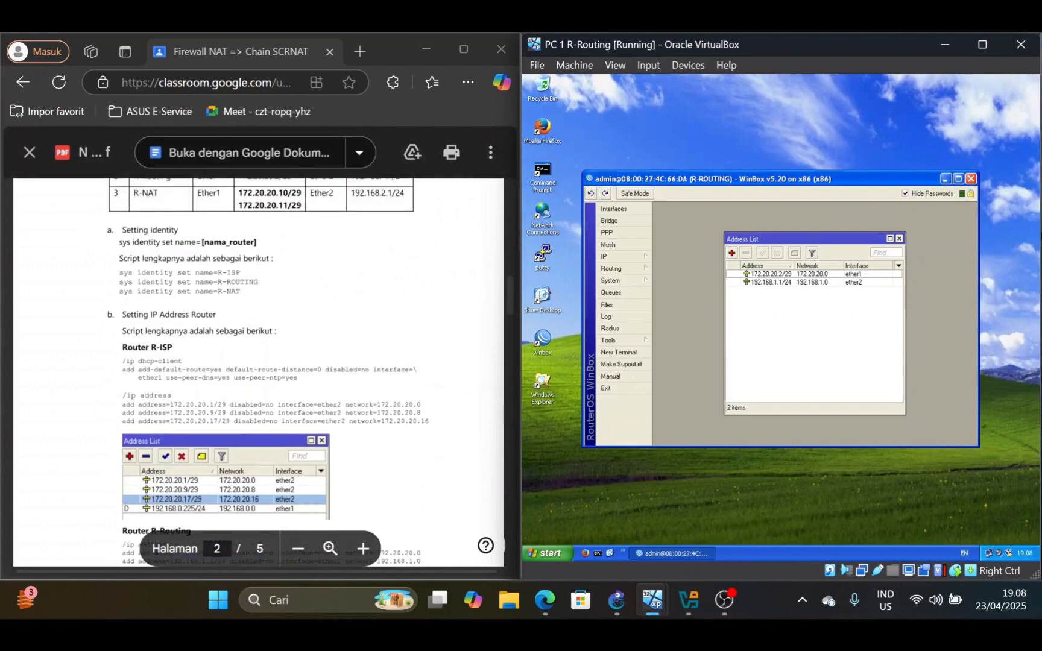
scroll(258, 371, up, 4)
scroll(258, 372, down, 6)
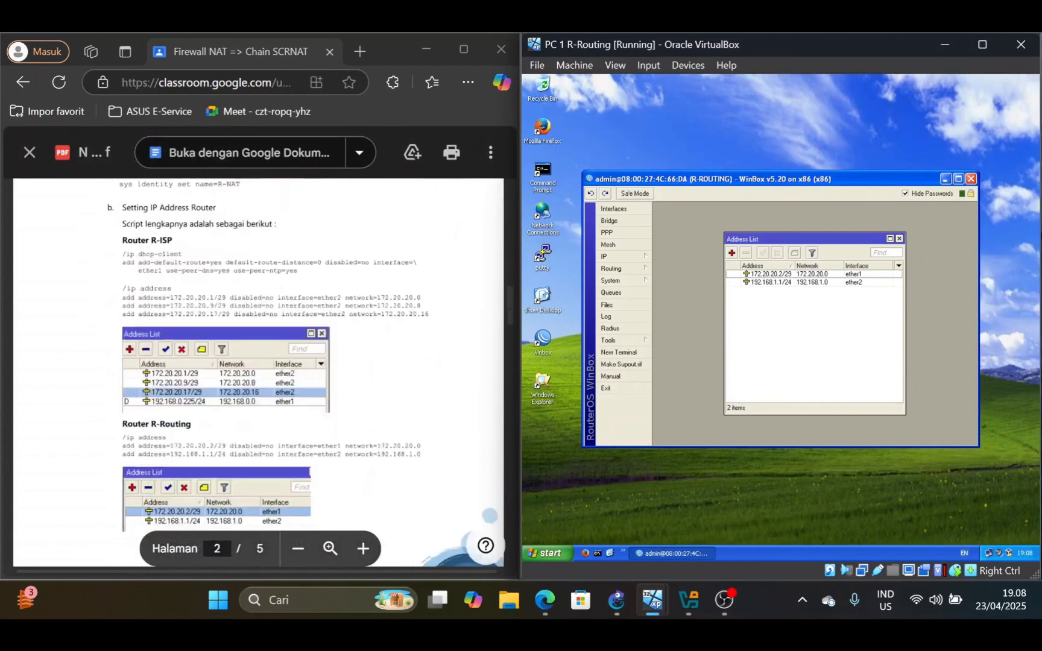
scroll(258, 372, down, 2)
scroll(258, 372, down, 1)
scroll(258, 372, up, 1)
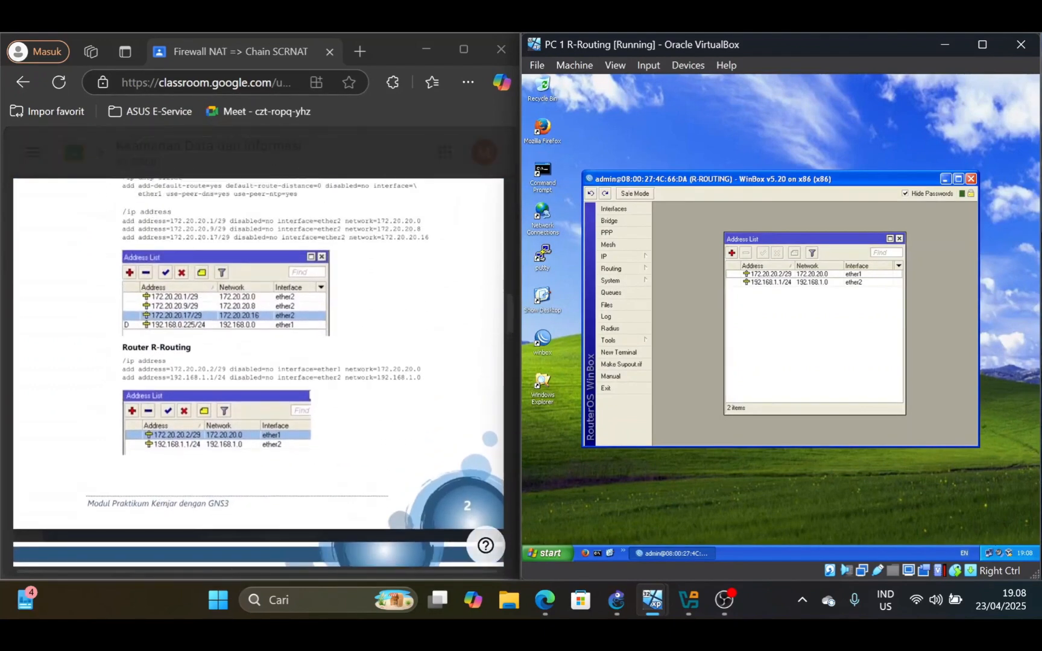
click(258, 372)
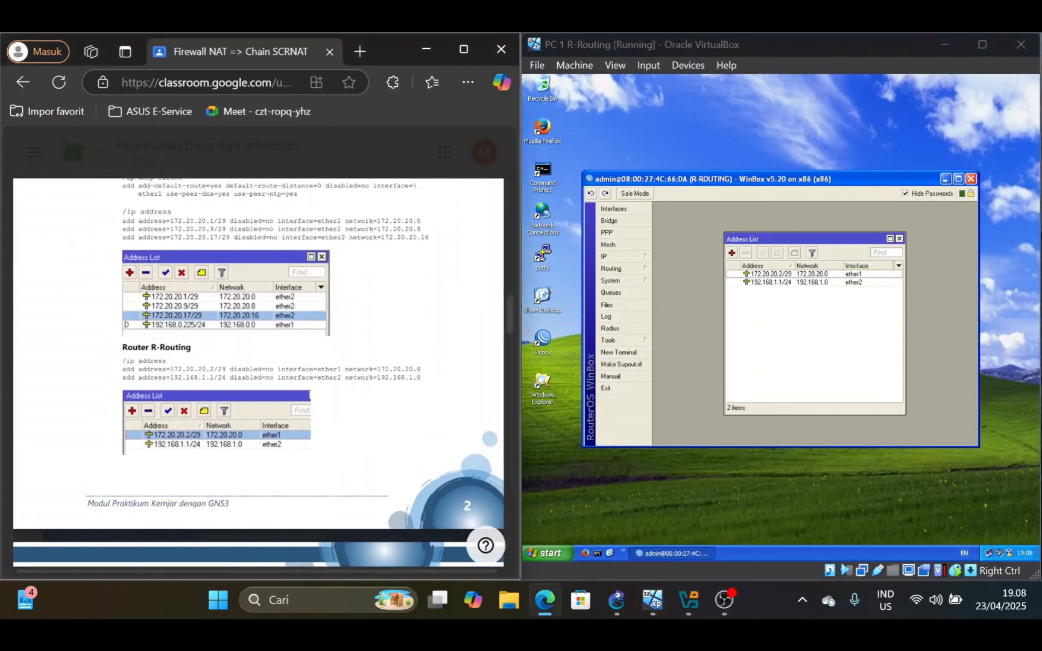
scroll(258, 372, down, 2)
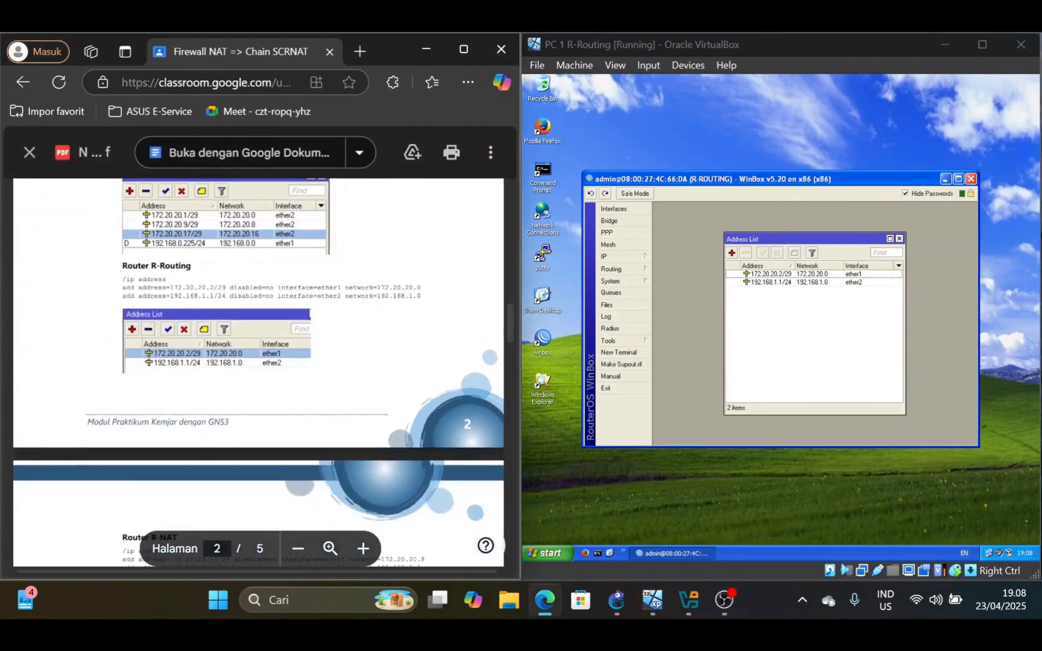
scroll(258, 372, down, 4)
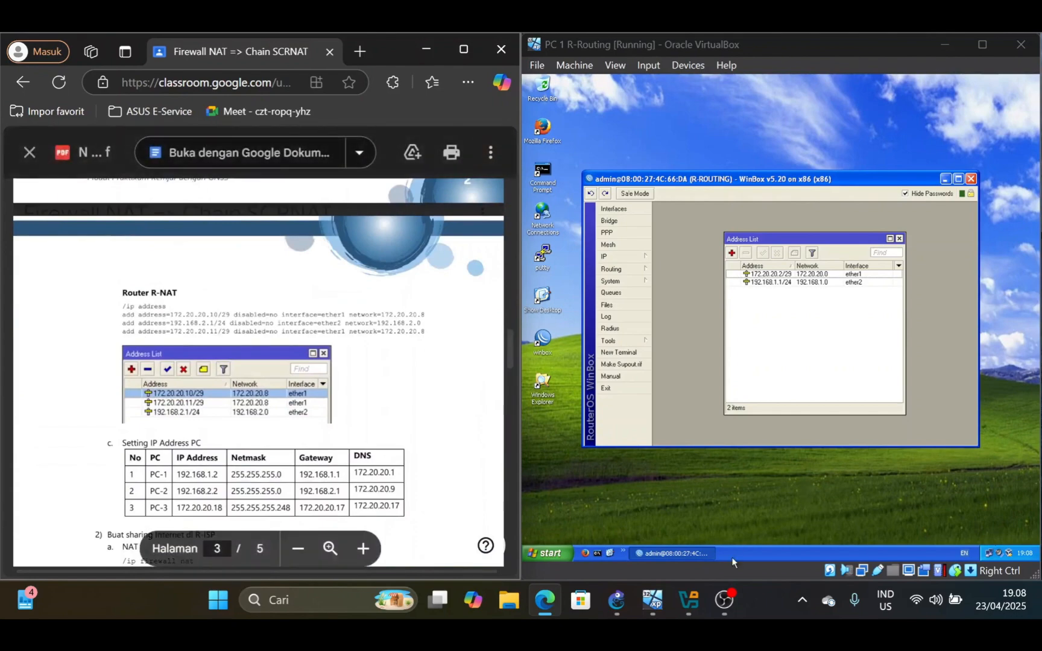
Switch to the PC 2 R-NAT machine and connect WinBox to the R-NAT router by its MAC address as admin
mouse_move(655, 602)
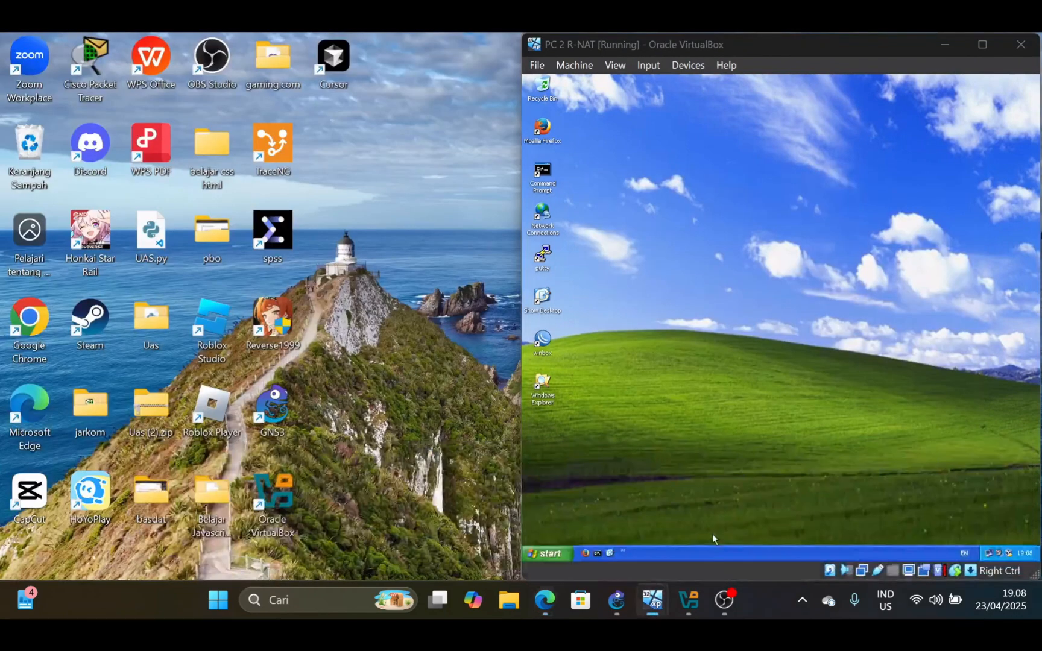
click(712, 534)
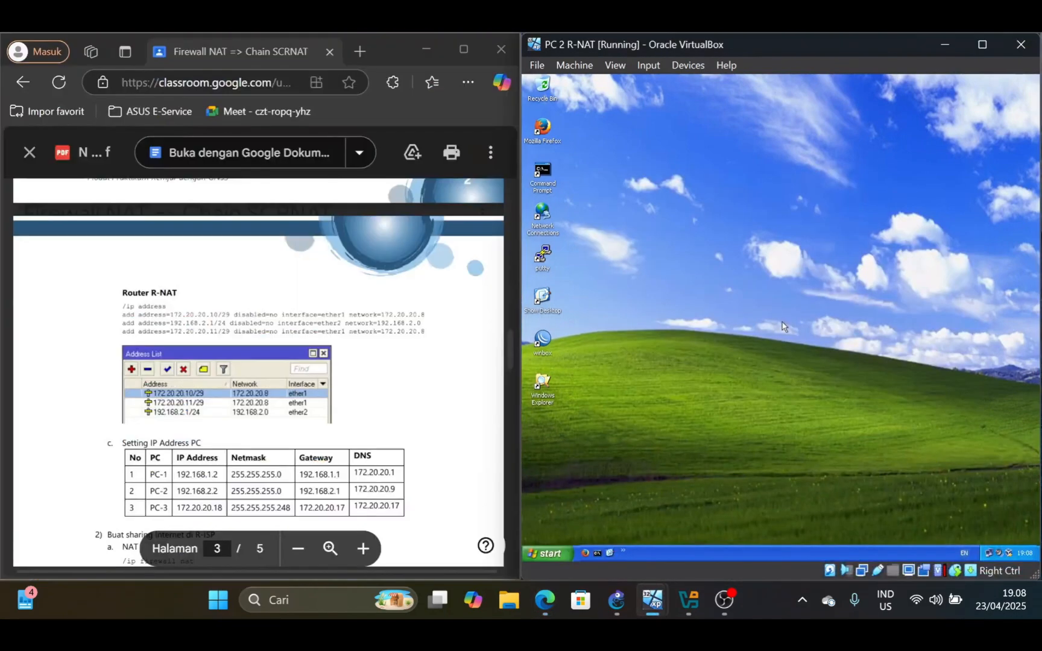
double_click(542, 341)
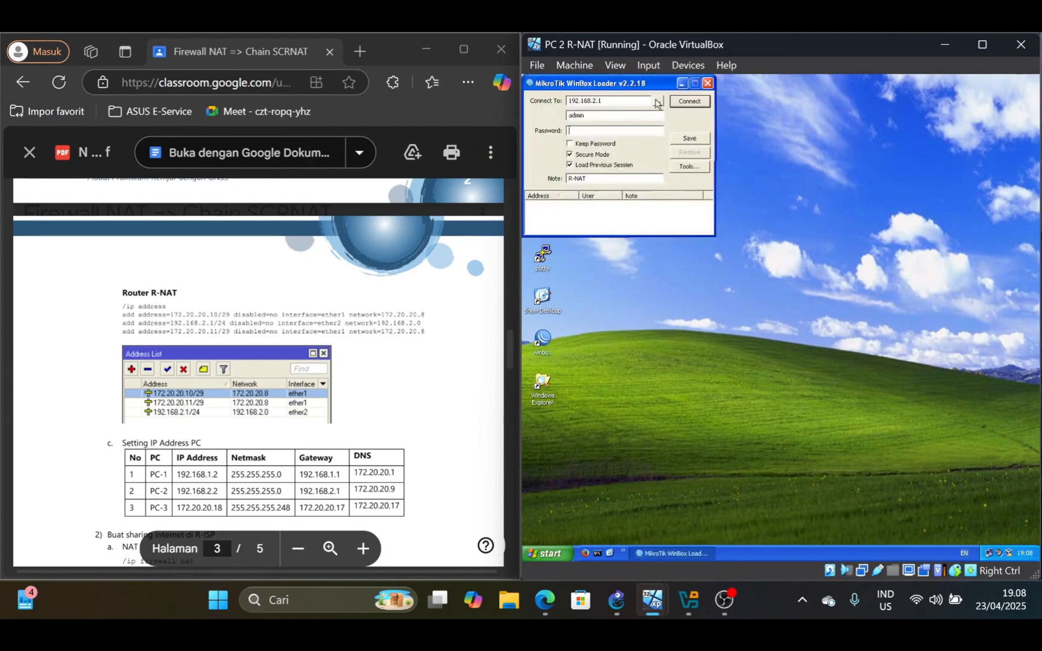
click(657, 101)
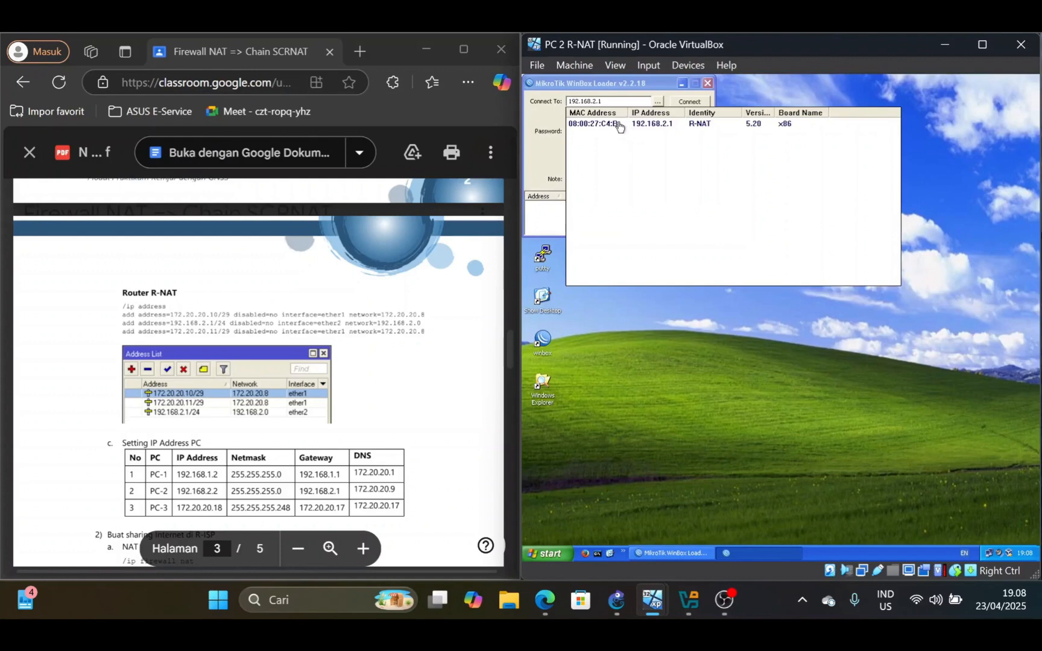
click(619, 125)
click(688, 100)
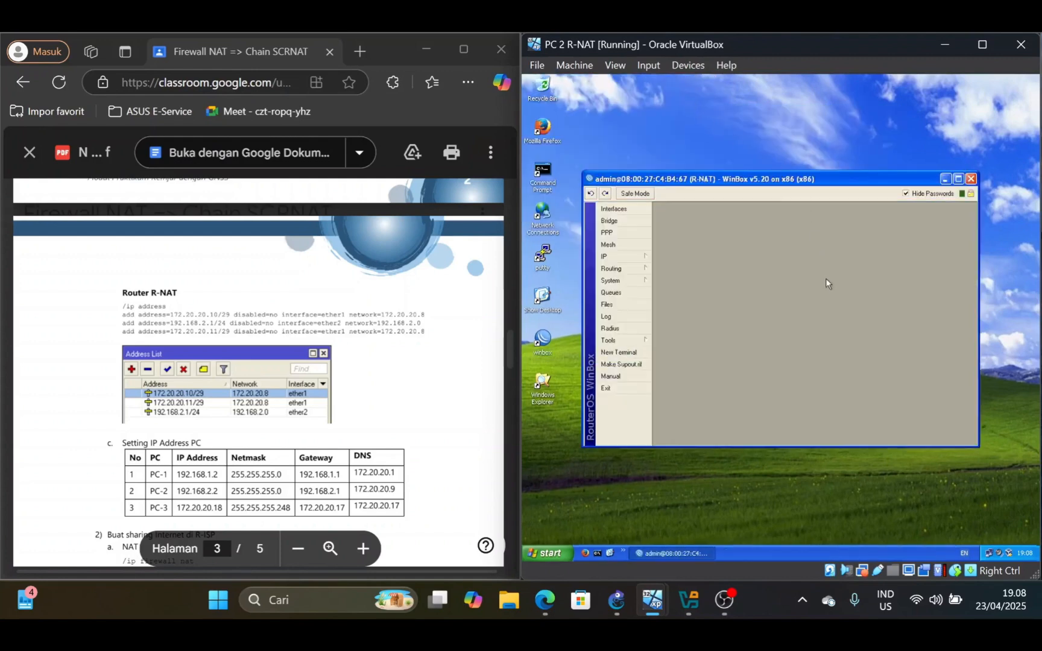
Open R-NAT's IP address list to check its entries and bring the lab PDF's PC IP address table into view
click(618, 256)
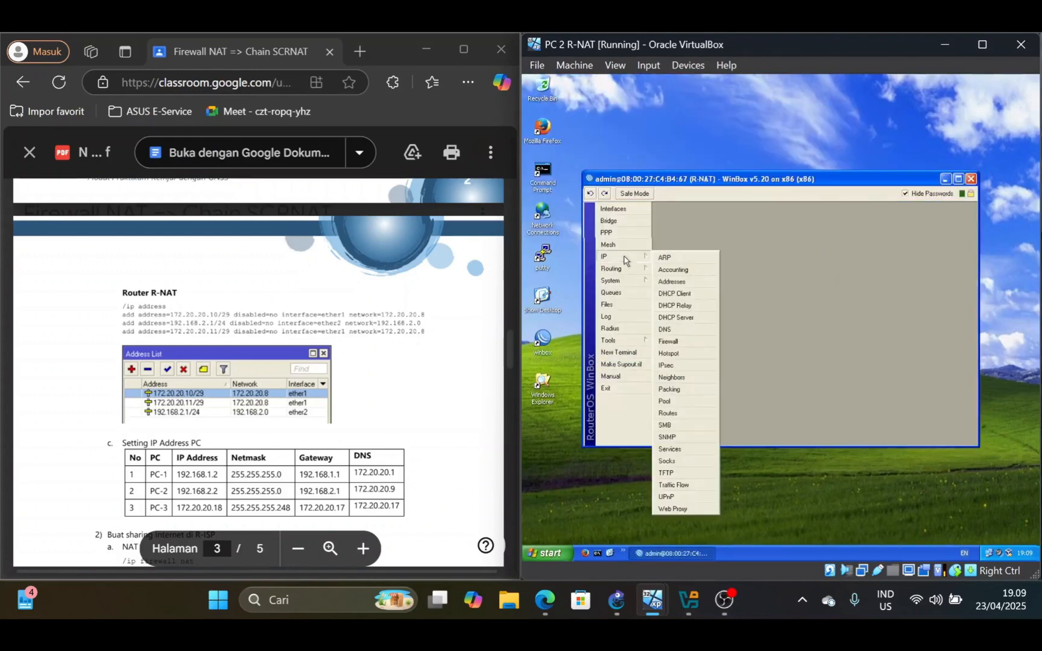
click(671, 282)
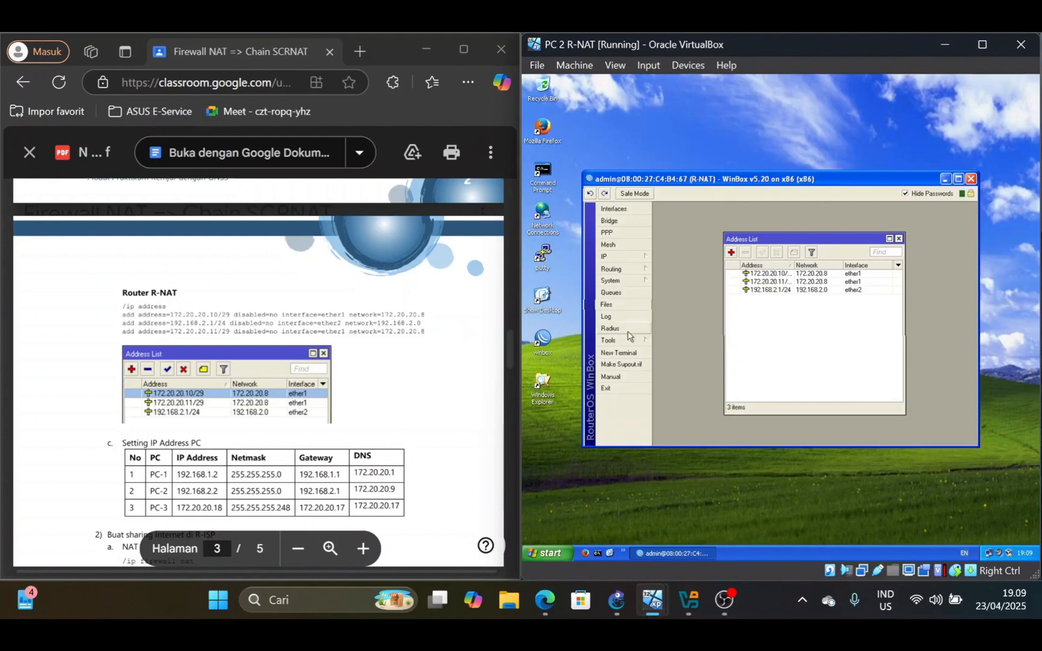
scroll(258, 372, down, 3)
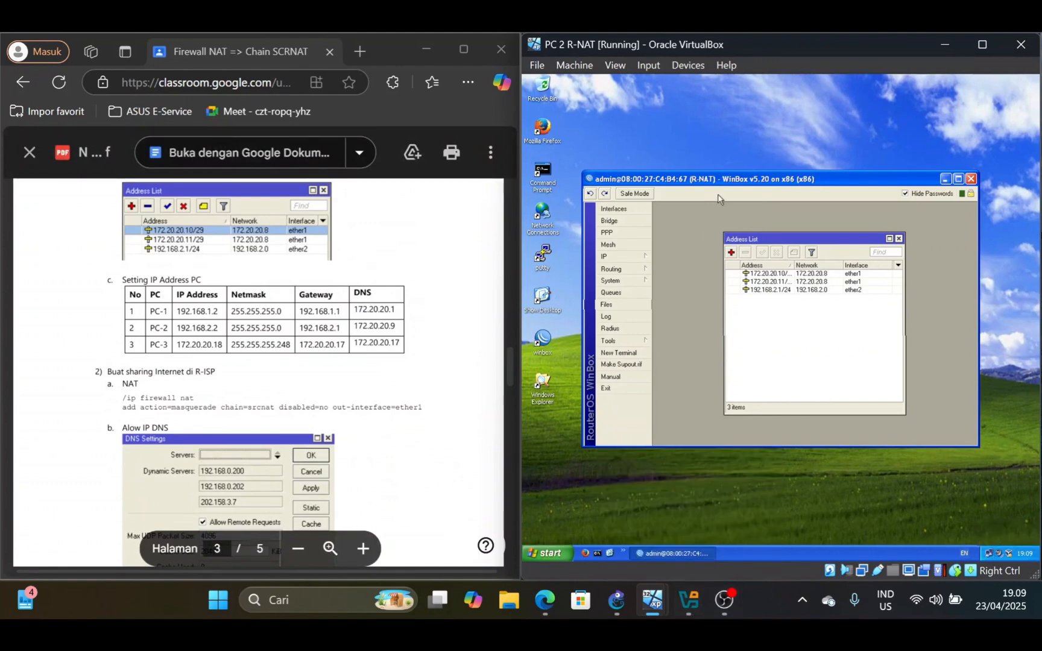
Switch to the PC 1 R-Routing machine and check its Local Area Connection TCP/IP settings against the PC-1 row of the lab table
mouse_move(648, 609)
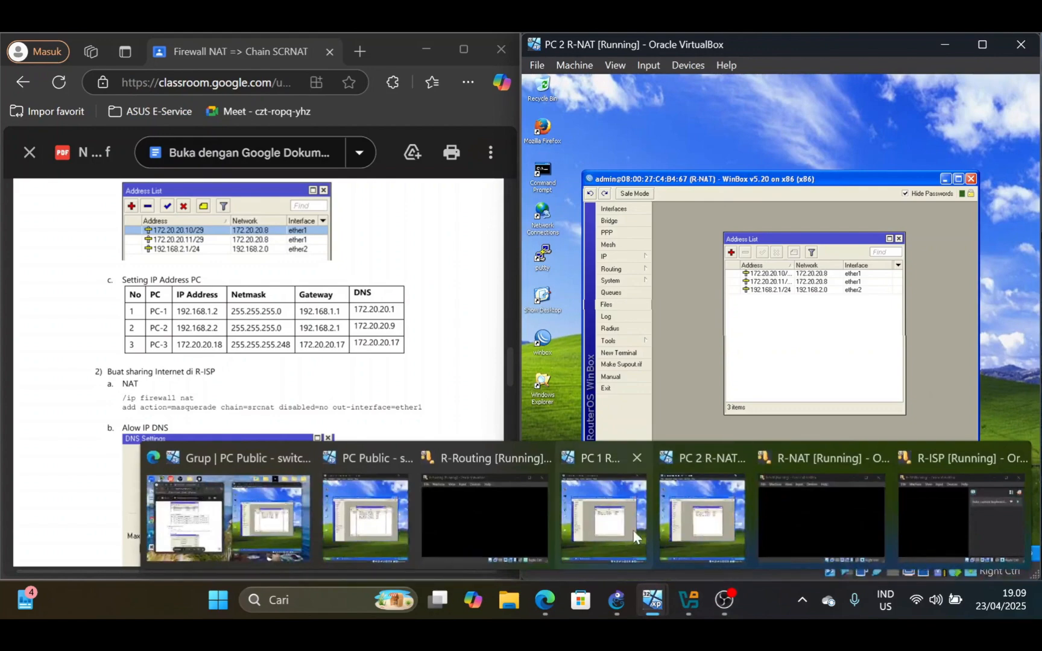
click(604, 504)
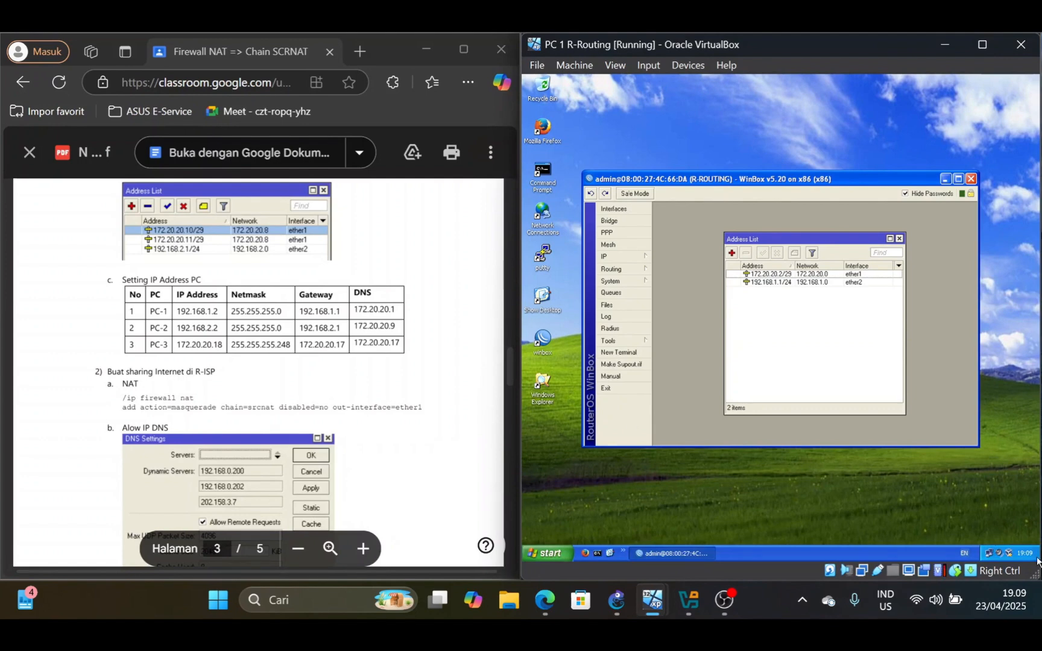
mouse_move(988, 555)
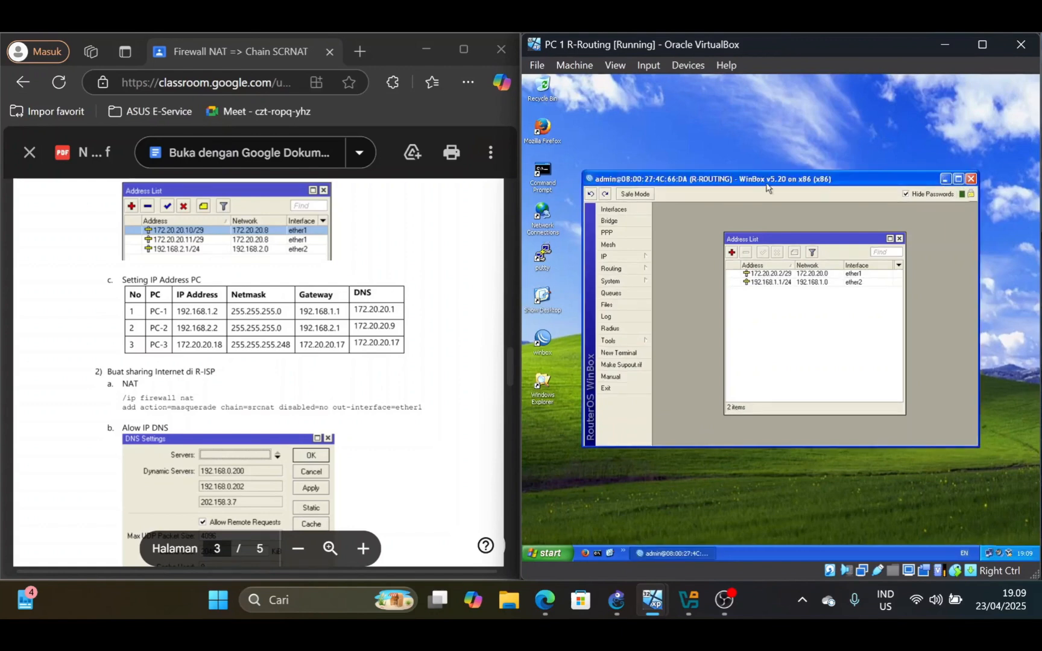
double_click(543, 214)
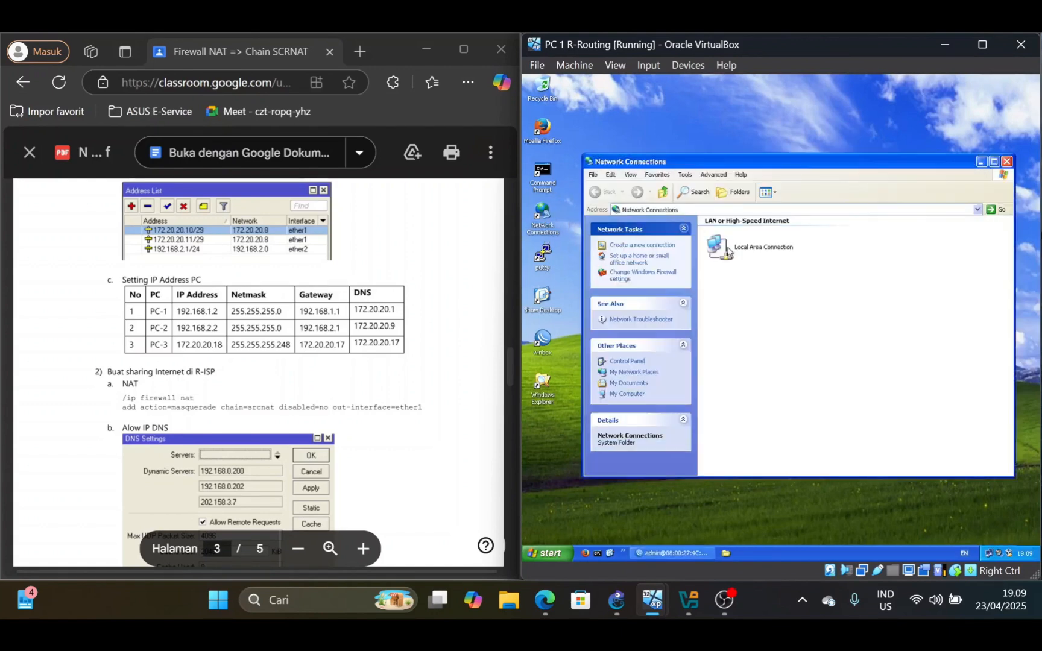
double_click(768, 253)
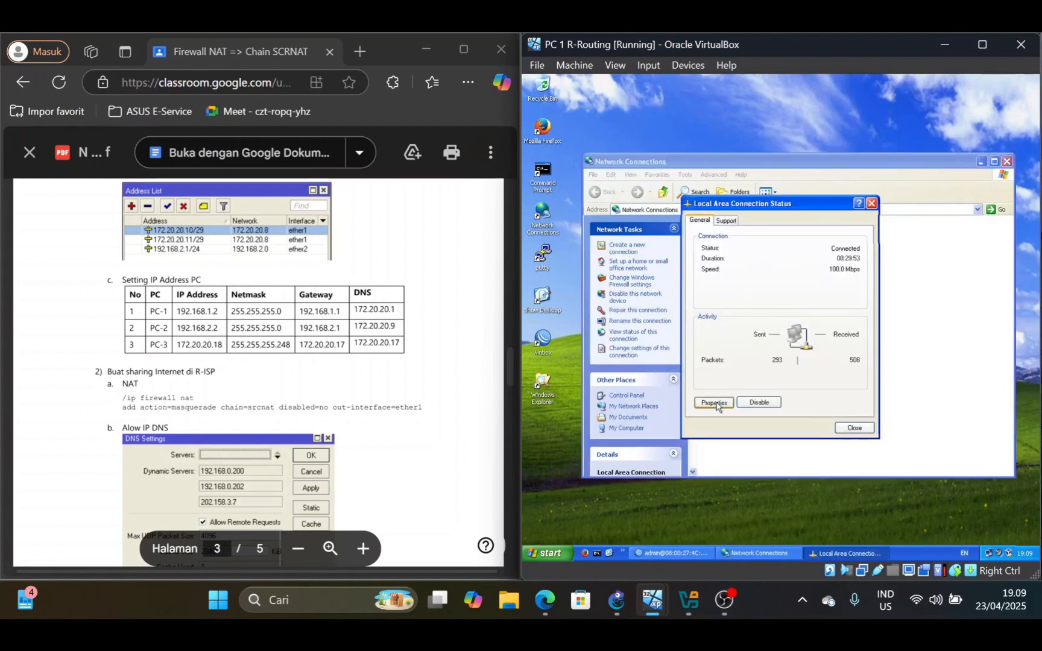
click(715, 403)
click(600, 202)
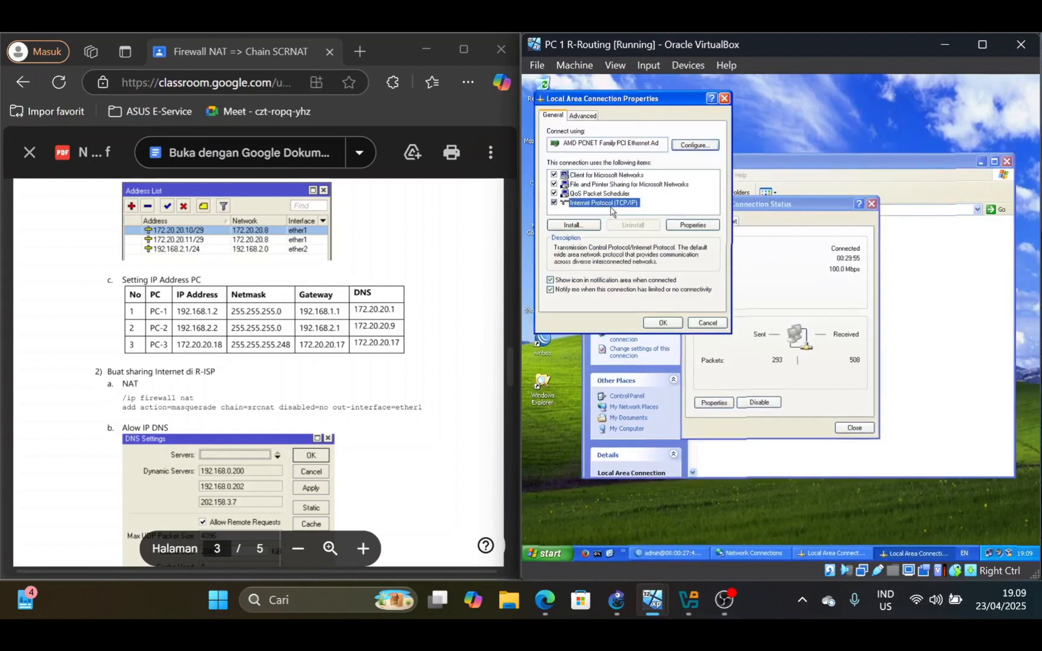
click(693, 225)
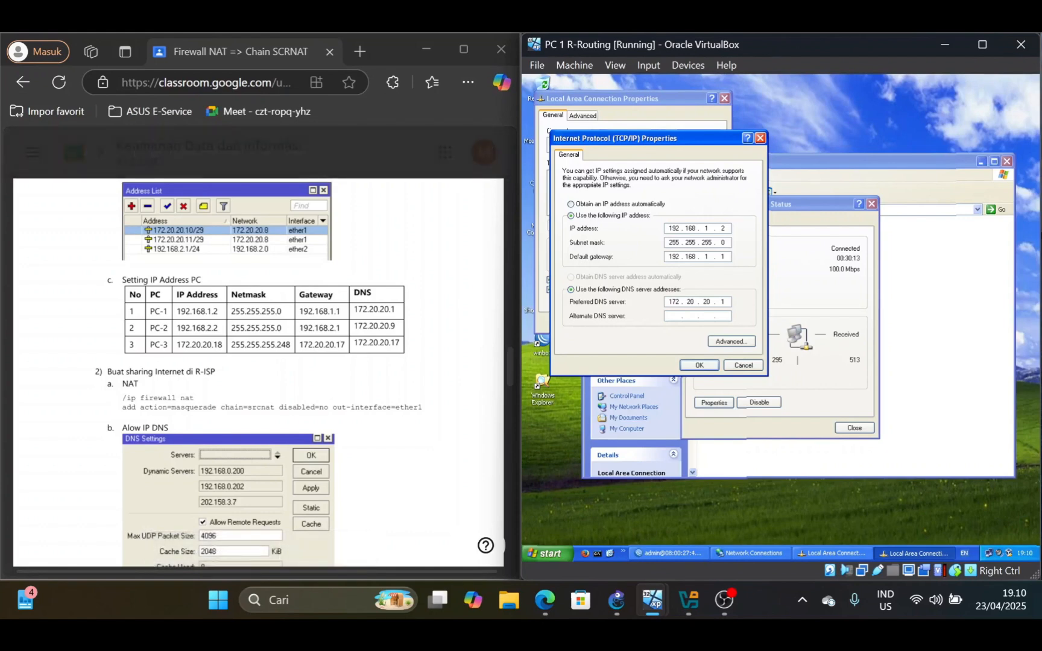
click(700, 366)
click(664, 322)
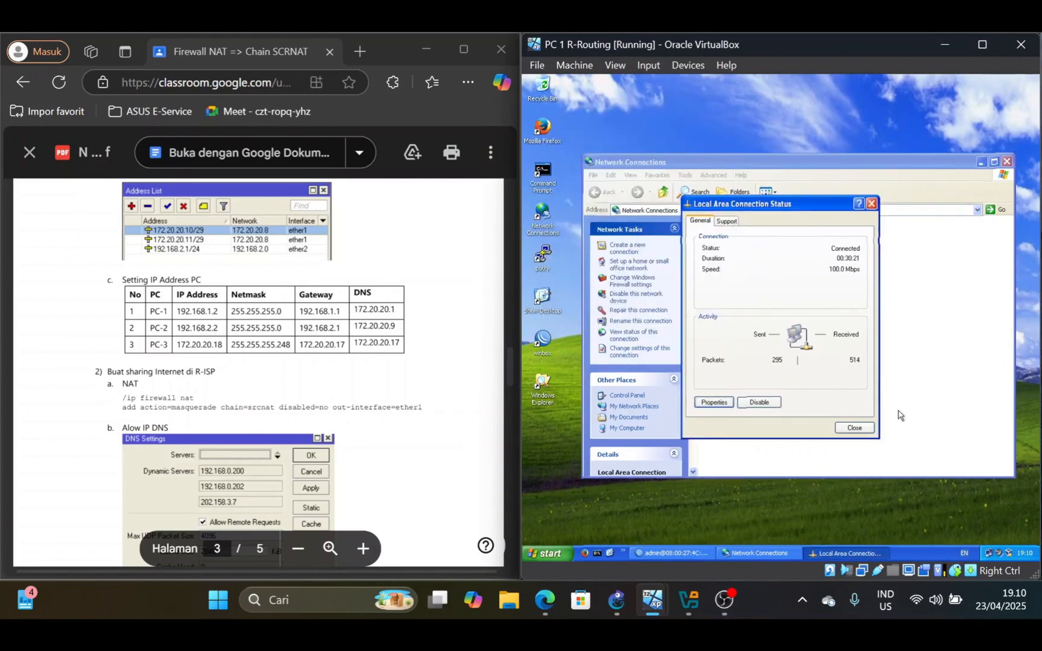
click(850, 429)
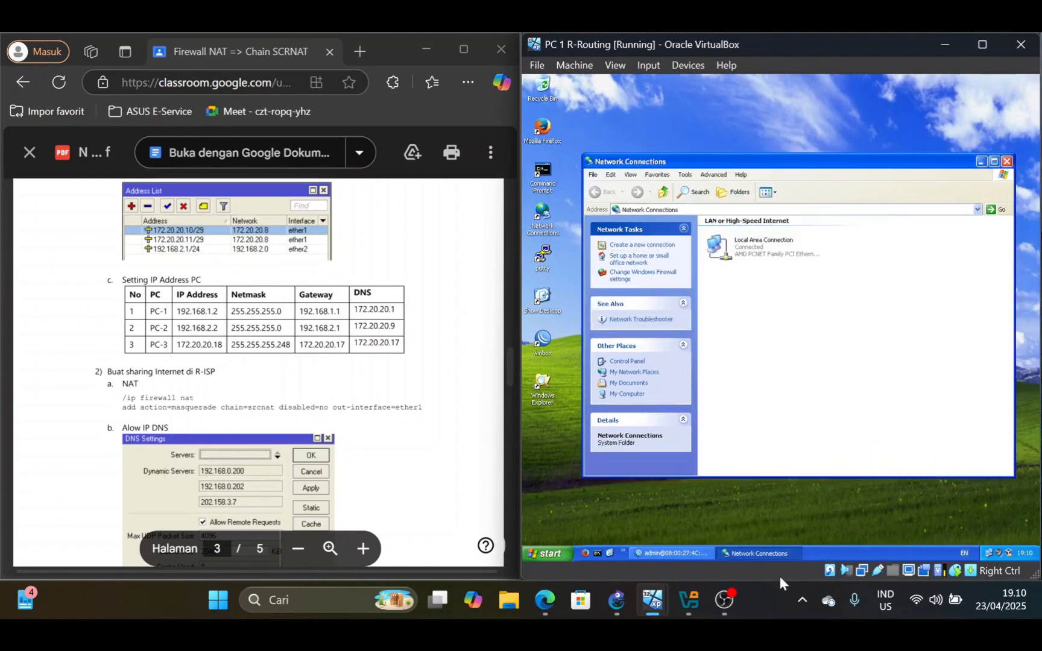
Switch to the PC 2 R-NAT machine and check its Local Area Connection TCP/IP settings against the PC-2 row
mouse_move(656, 613)
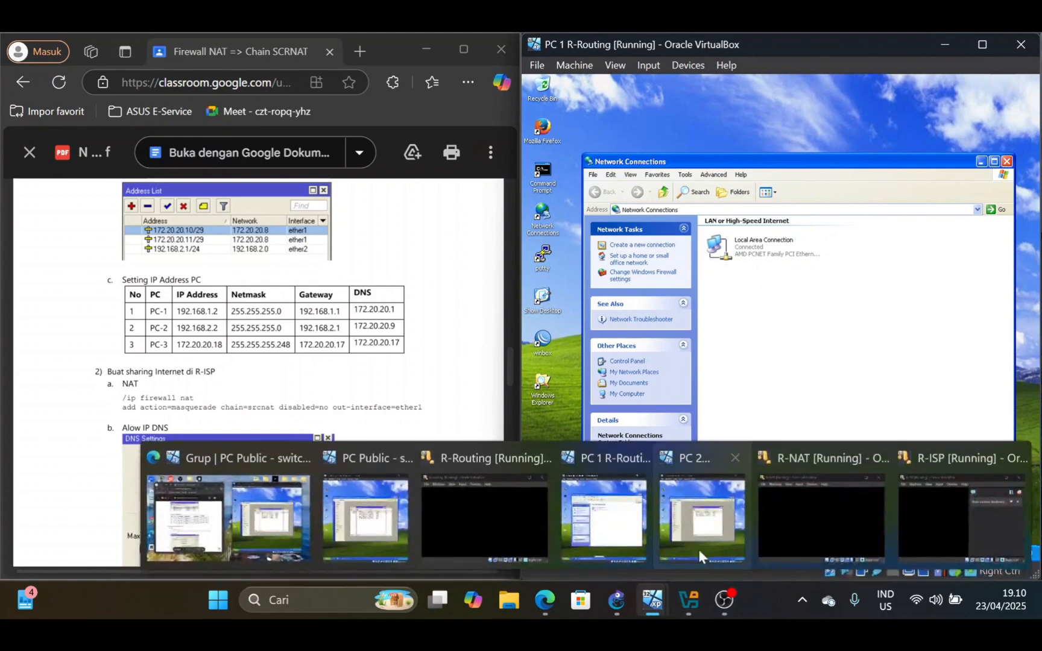
click(698, 547)
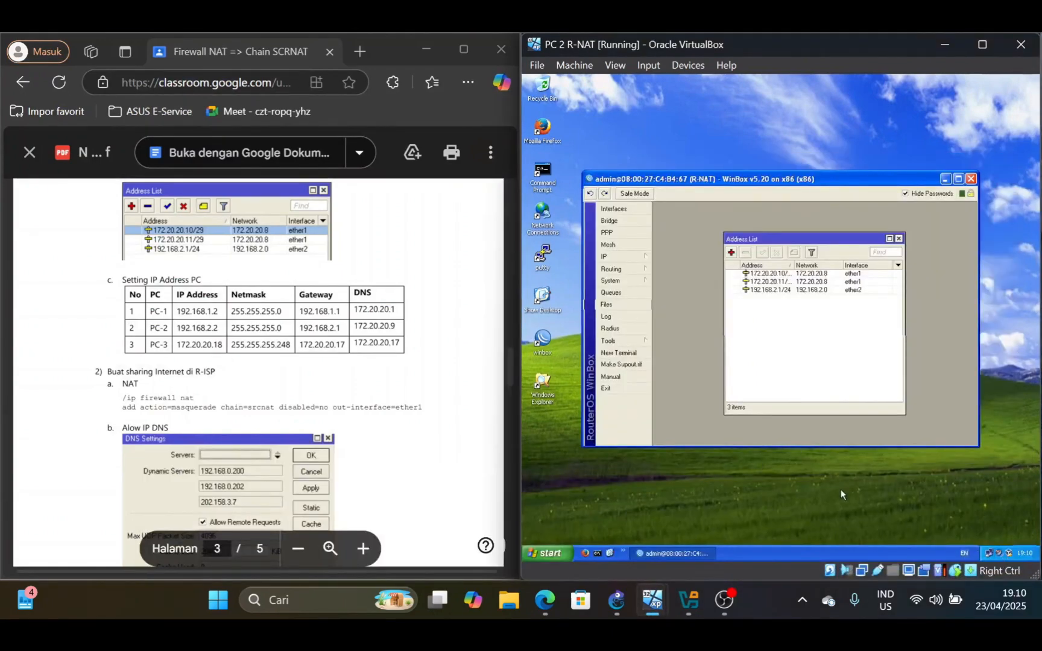
double_click(990, 551)
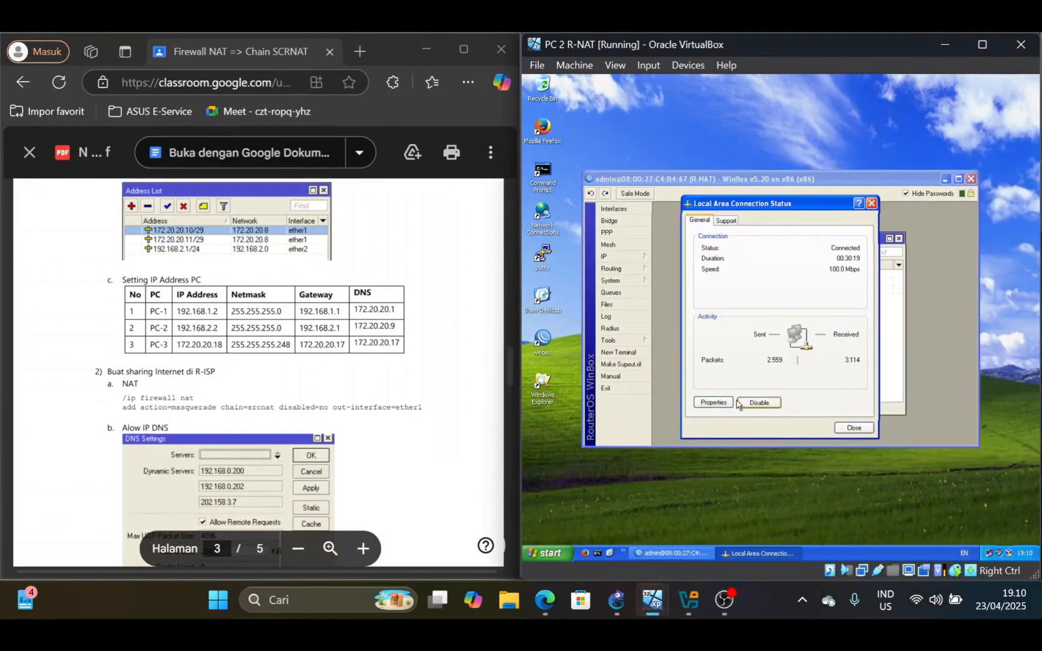
click(713, 405)
click(682, 298)
click(764, 319)
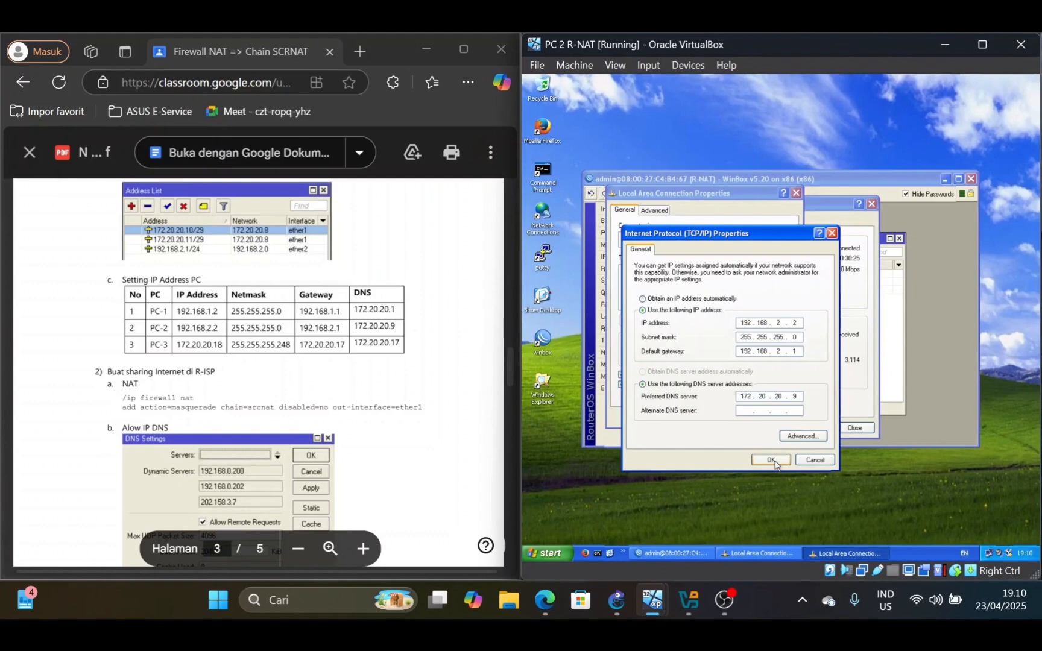
click(771, 460)
click(735, 417)
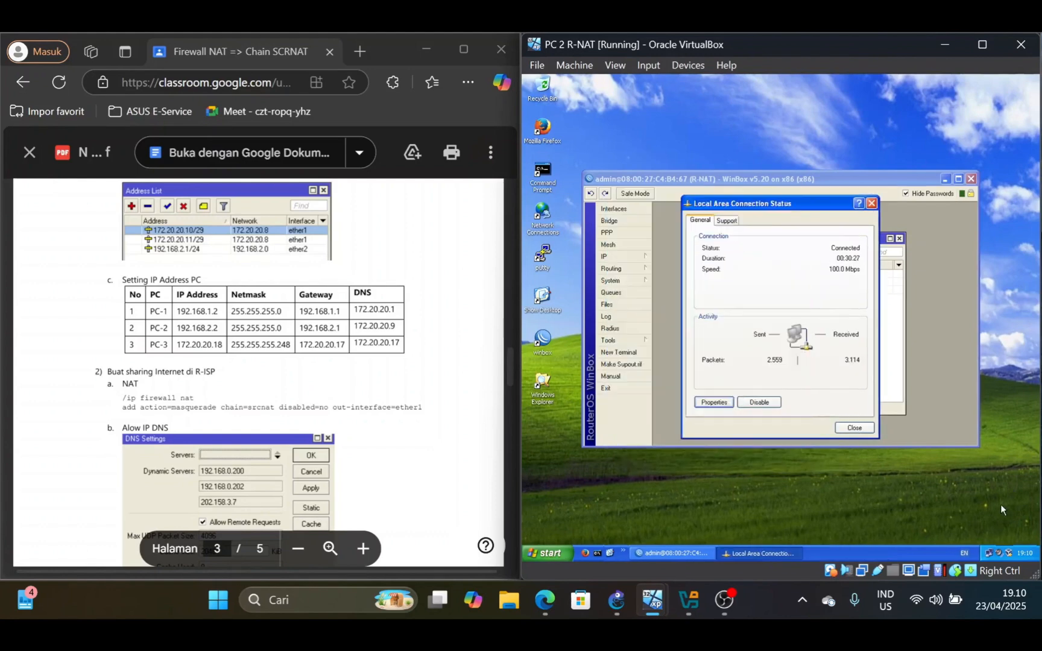
Switch to the PC Public machine and check its Local Area Connection TCP/IP settings against the PC-3 row
mouse_move(651, 601)
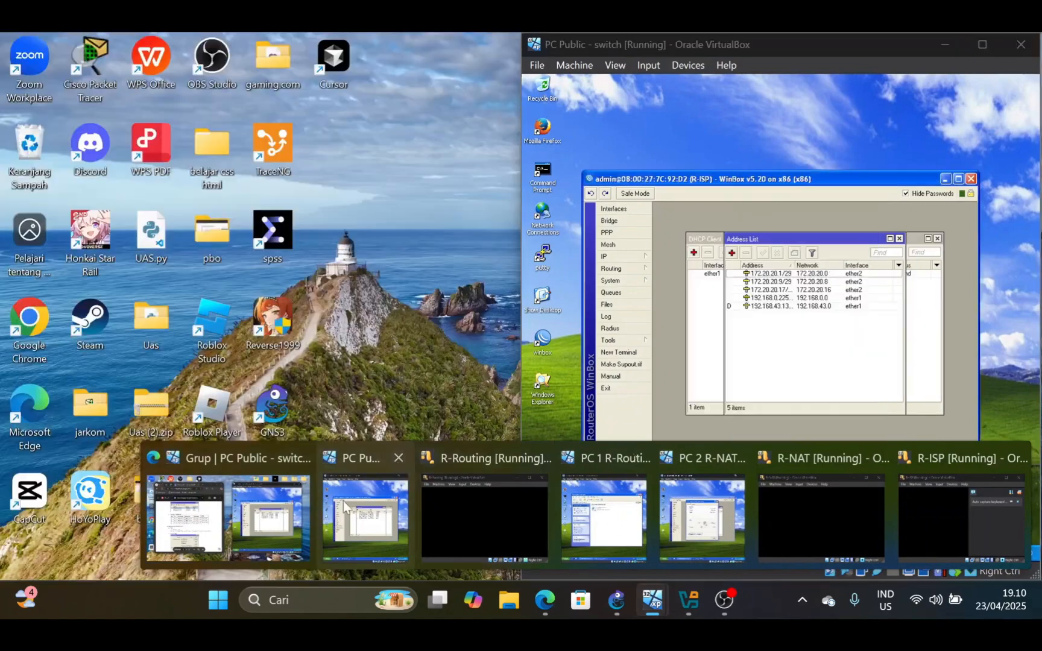
click(344, 506)
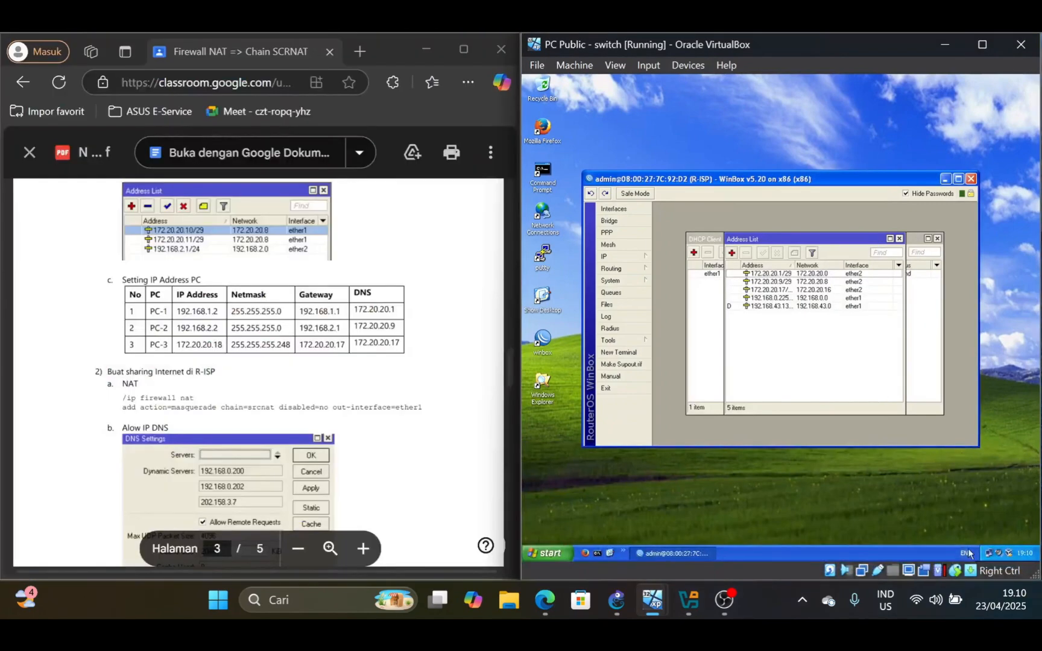
click(987, 552)
click(710, 405)
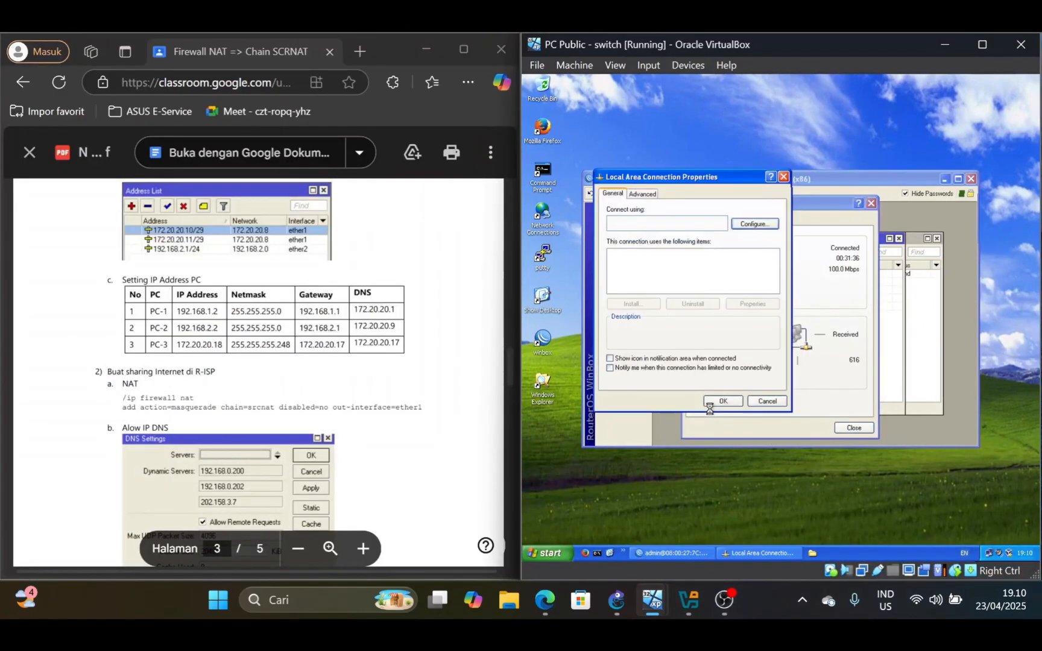
click(663, 280)
click(753, 304)
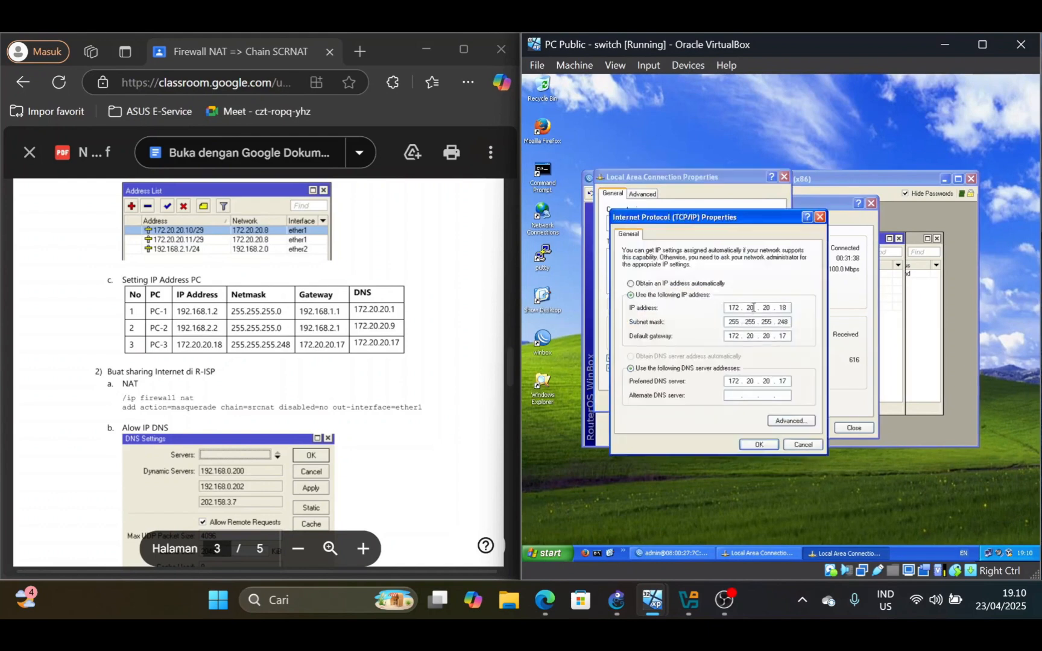
click(759, 445)
click(736, 406)
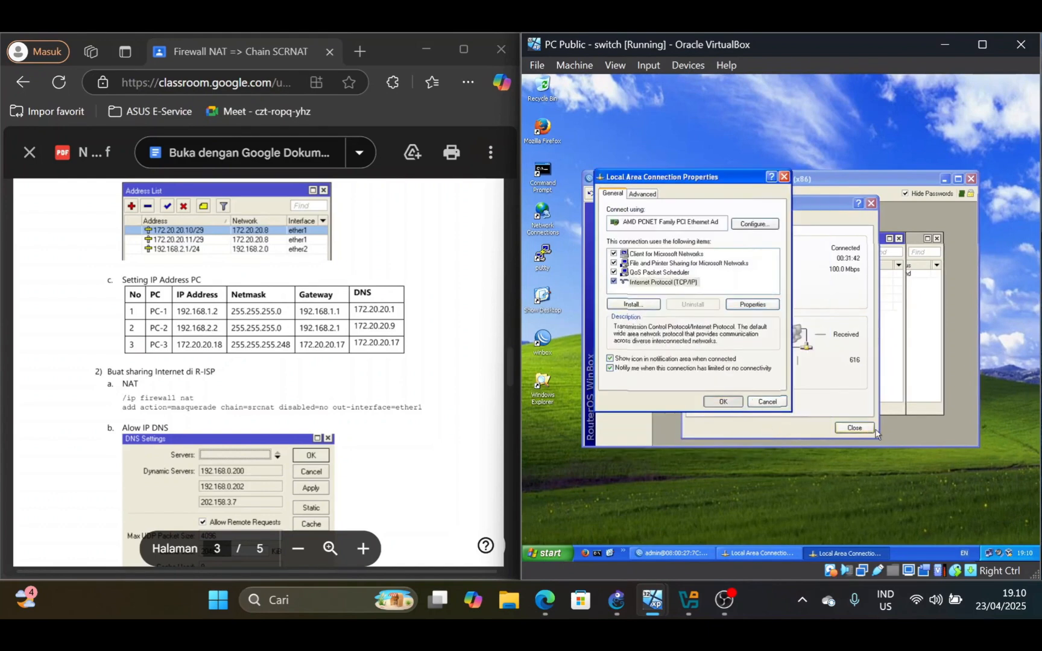
click(854, 428)
Consult the lab PDF's R-ISP internet sharing section and delete the existing srcnat masquerade rule from R-ISP's firewall NAT list
scroll(259, 374, down, 1)
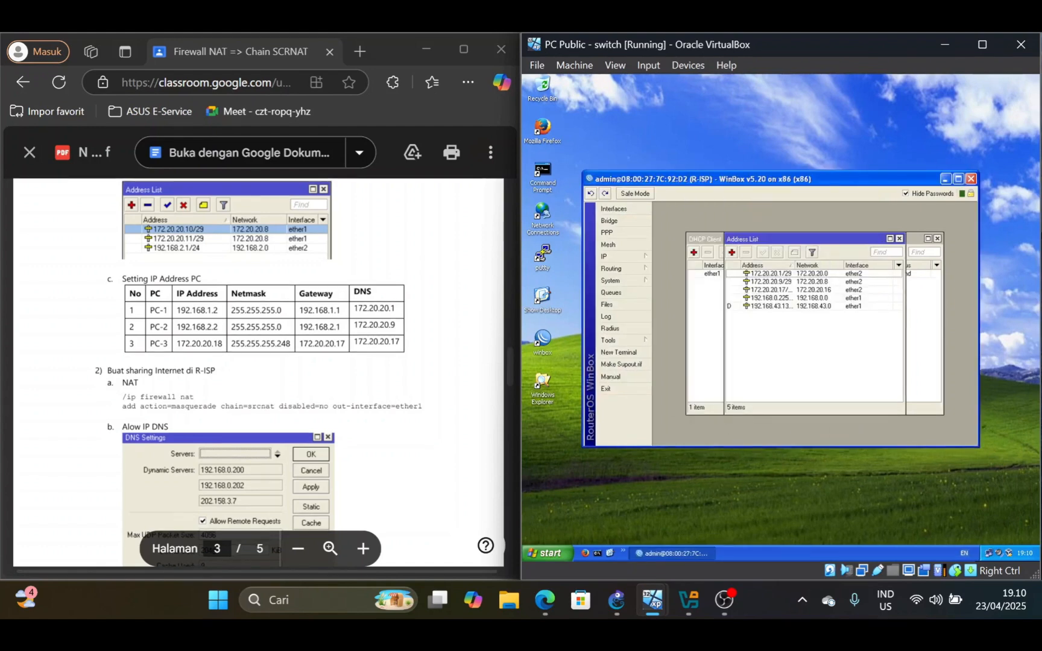
scroll(260, 373, down, 1)
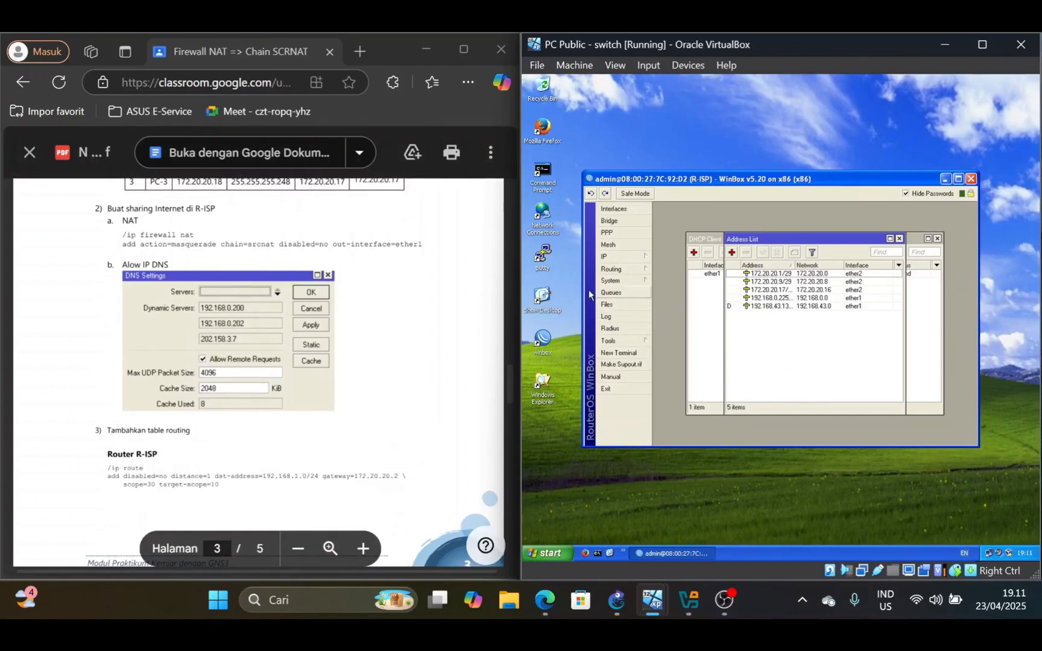
click(620, 259)
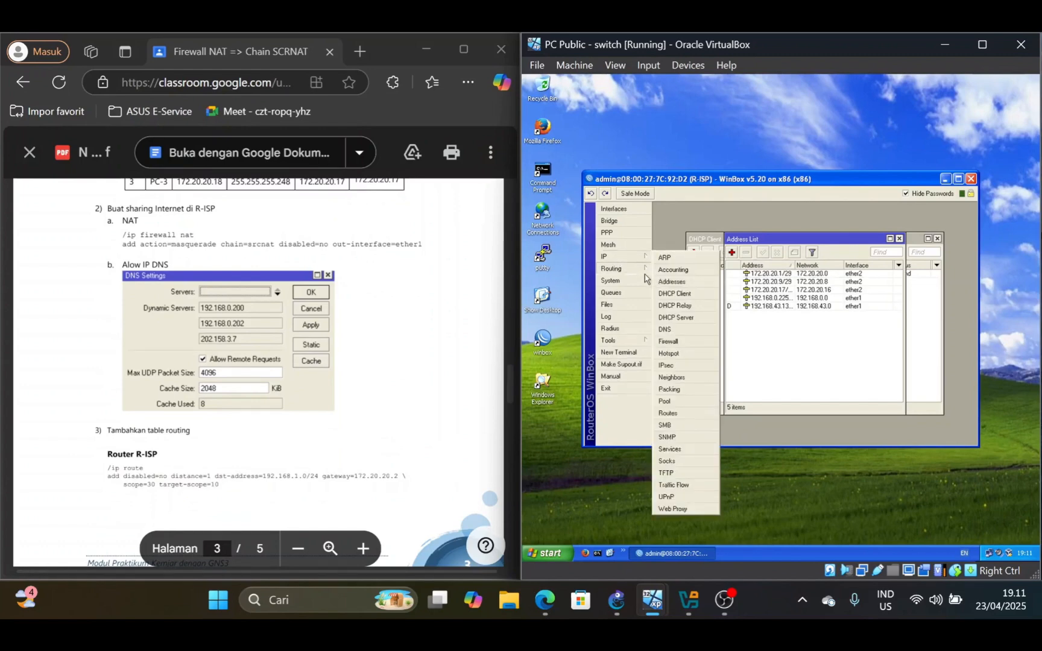
click(683, 342)
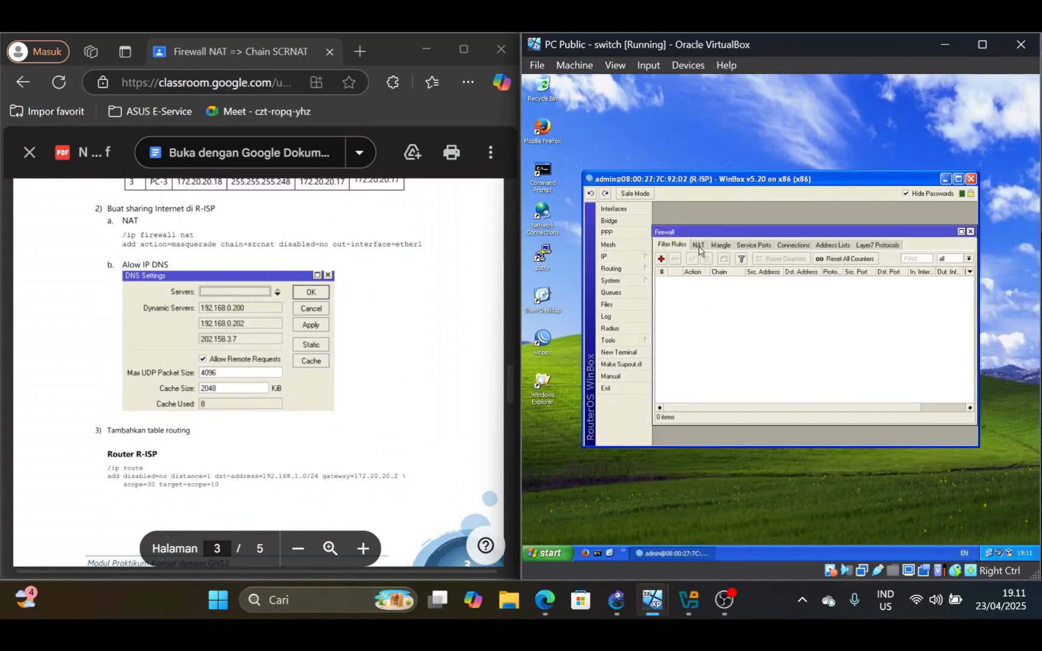
click(698, 246)
click(737, 281)
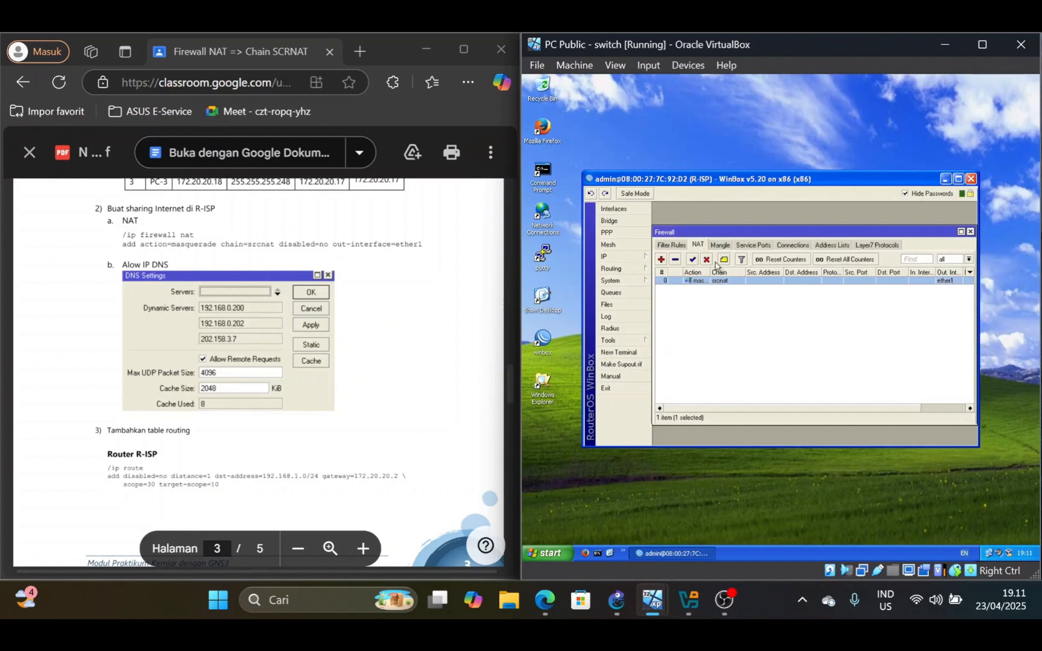
click(675, 259)
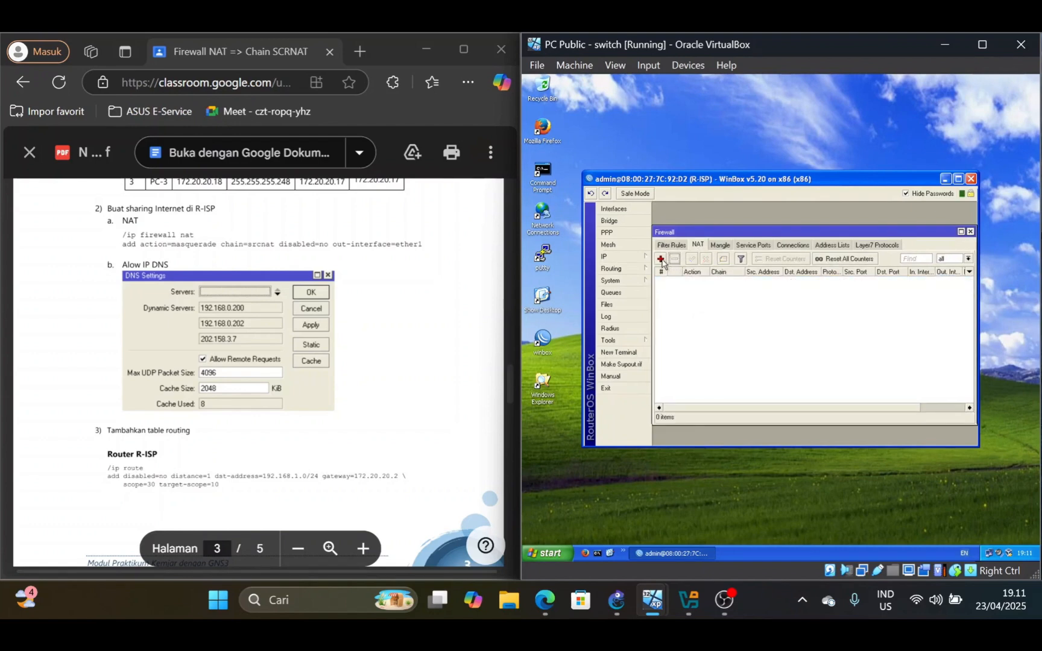
Add a NAT rule on R-ISP with chain srcnat, out interface ether1 and action masquerade
click(662, 260)
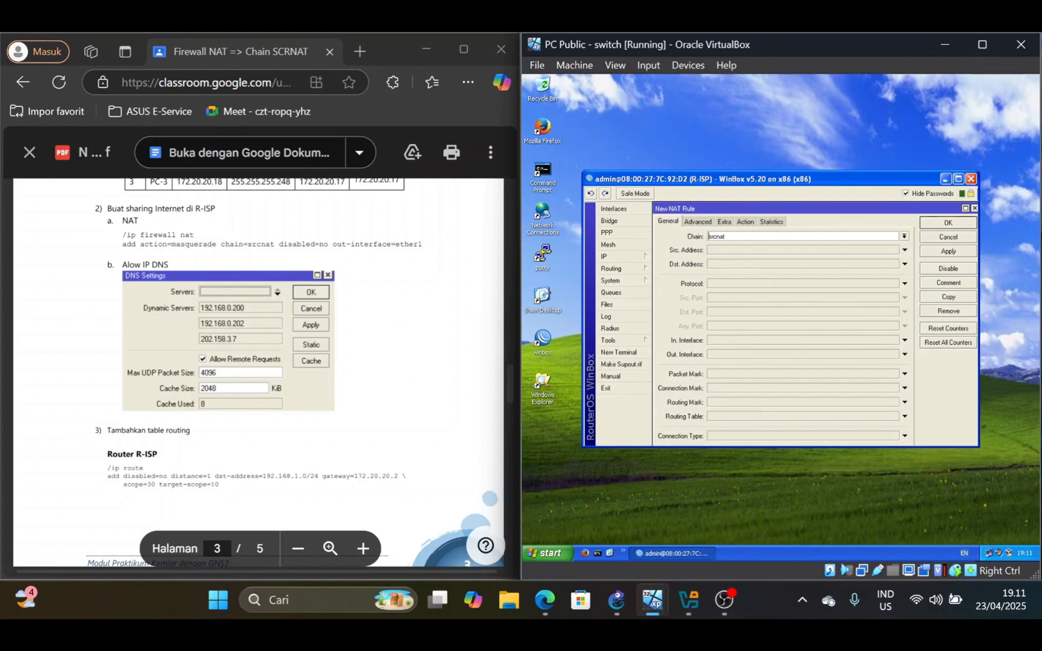
click(723, 354)
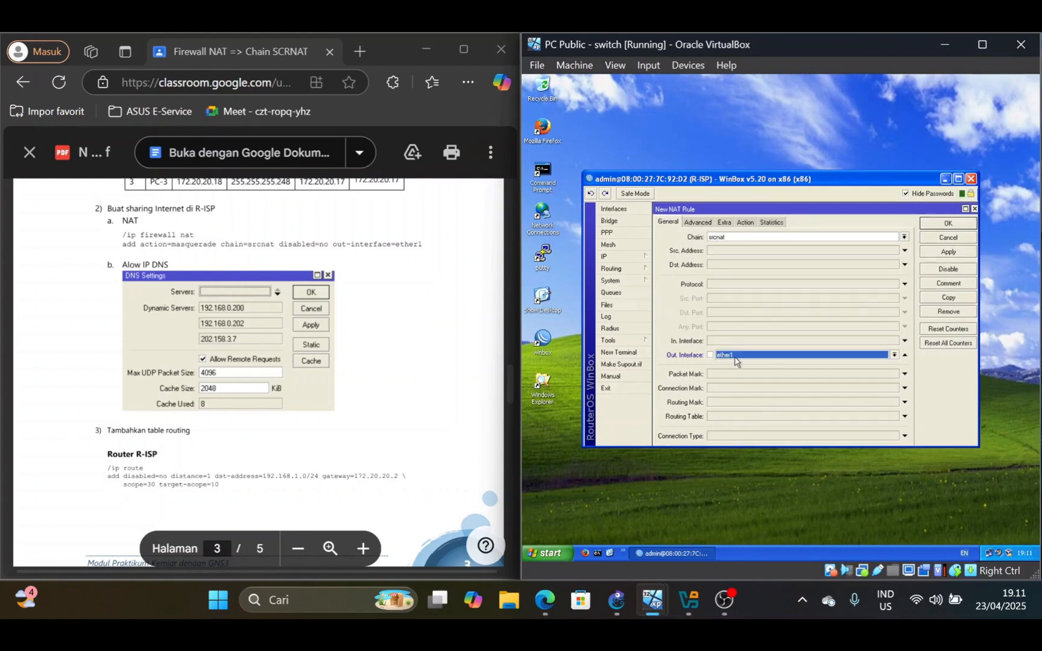
click(745, 222)
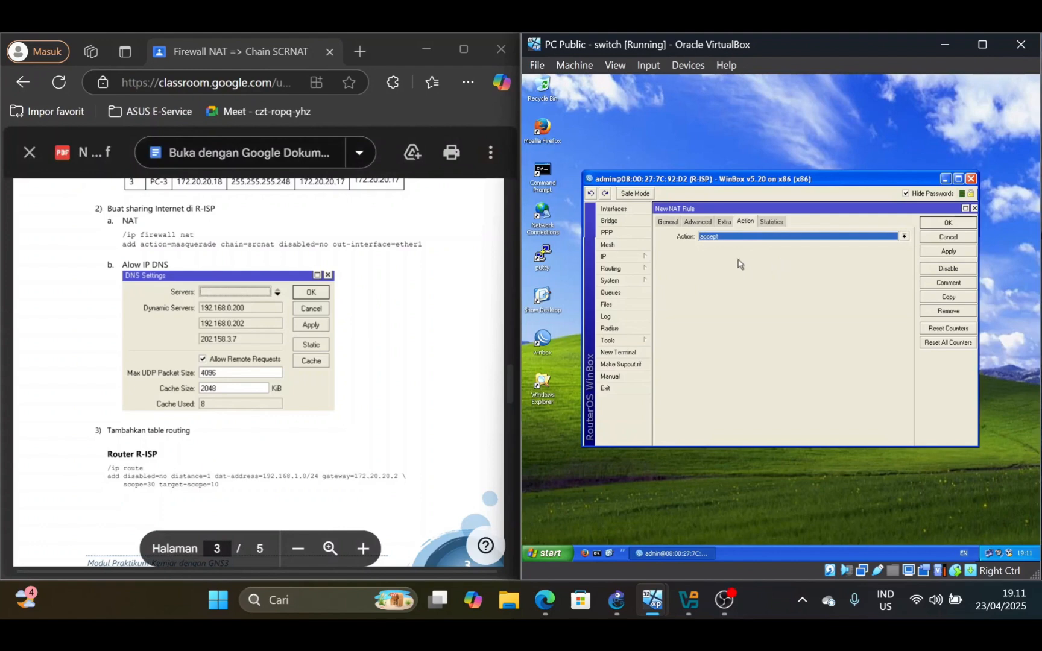
click(753, 237)
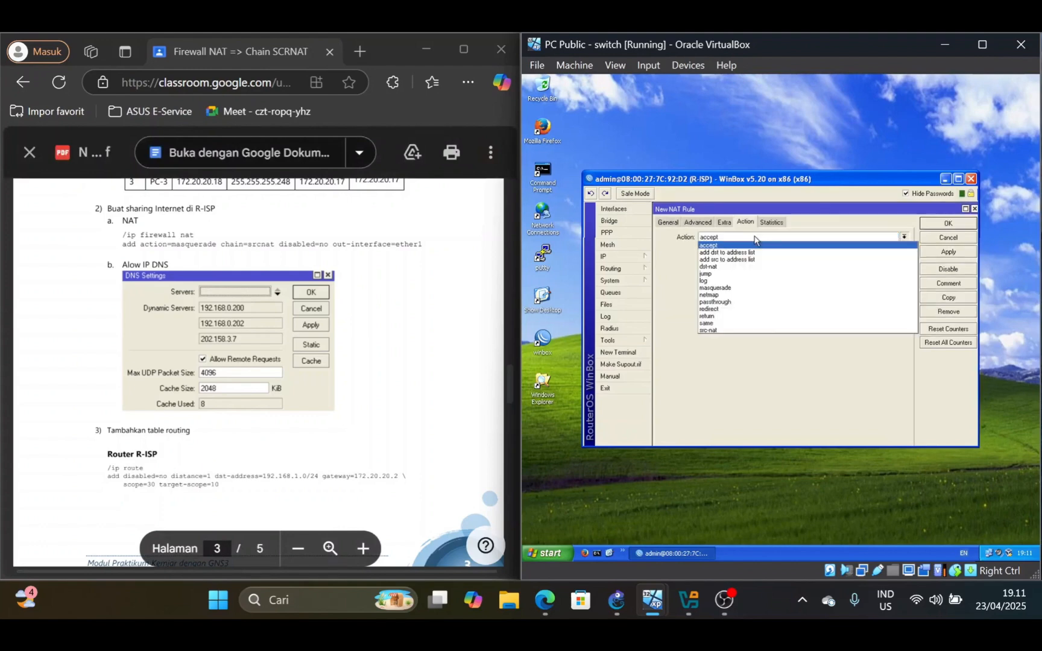
click(739, 288)
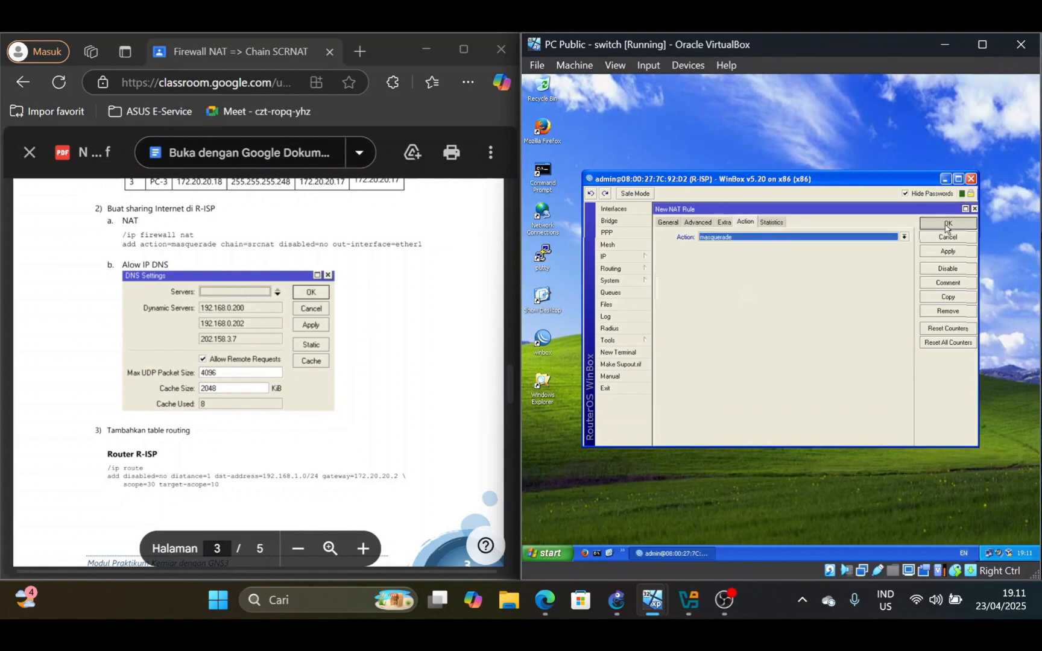
click(945, 224)
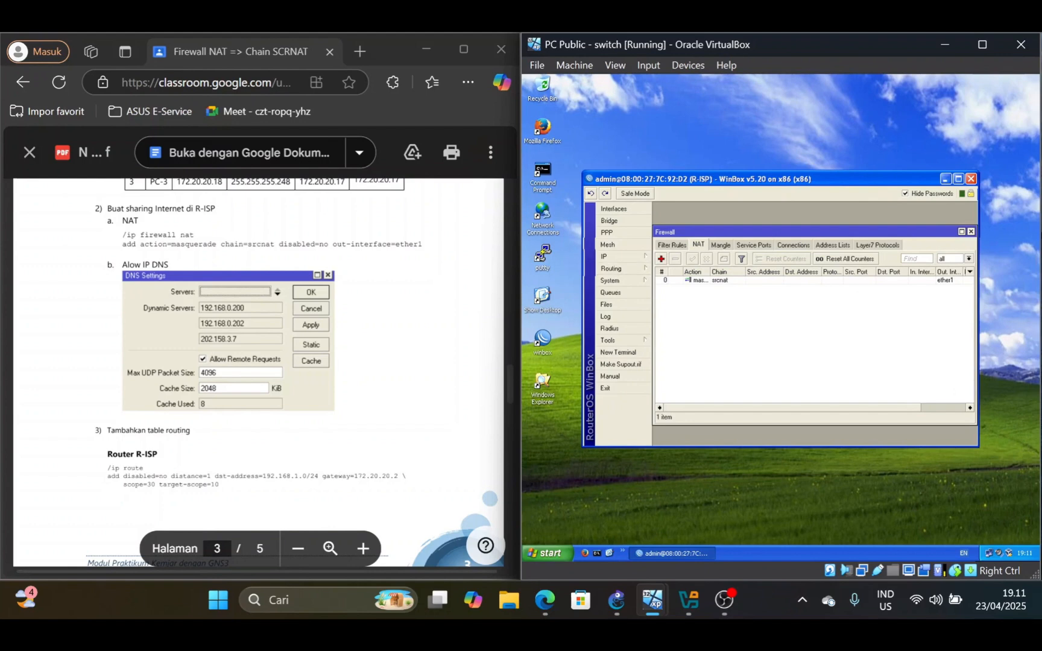
Make sure R-ISP's DNS settings allow remote requests and apply them
click(644, 260)
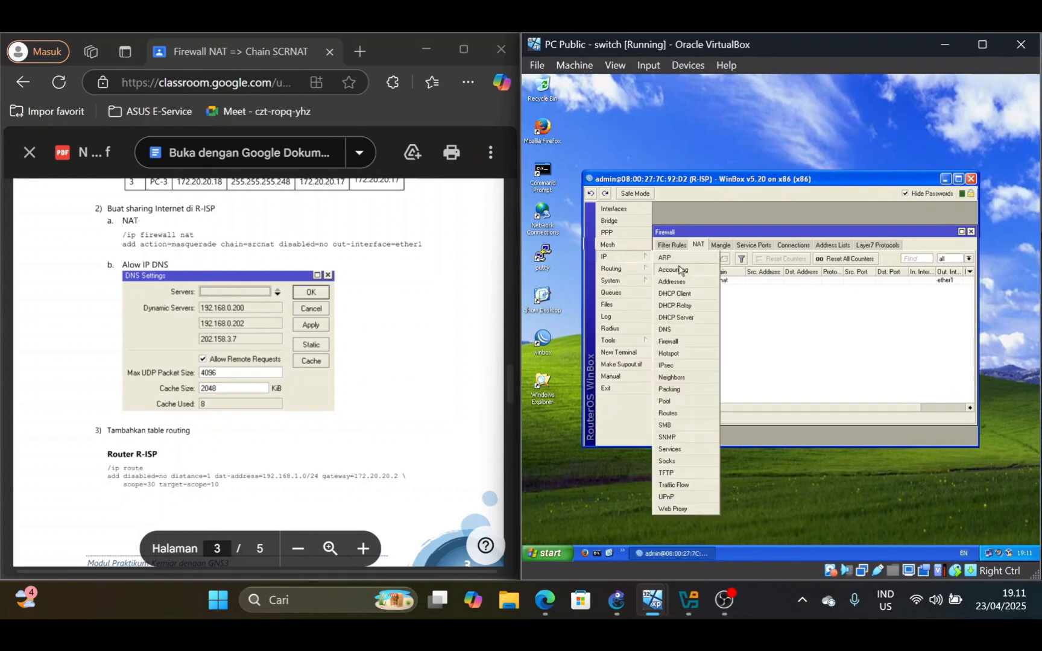
click(688, 335)
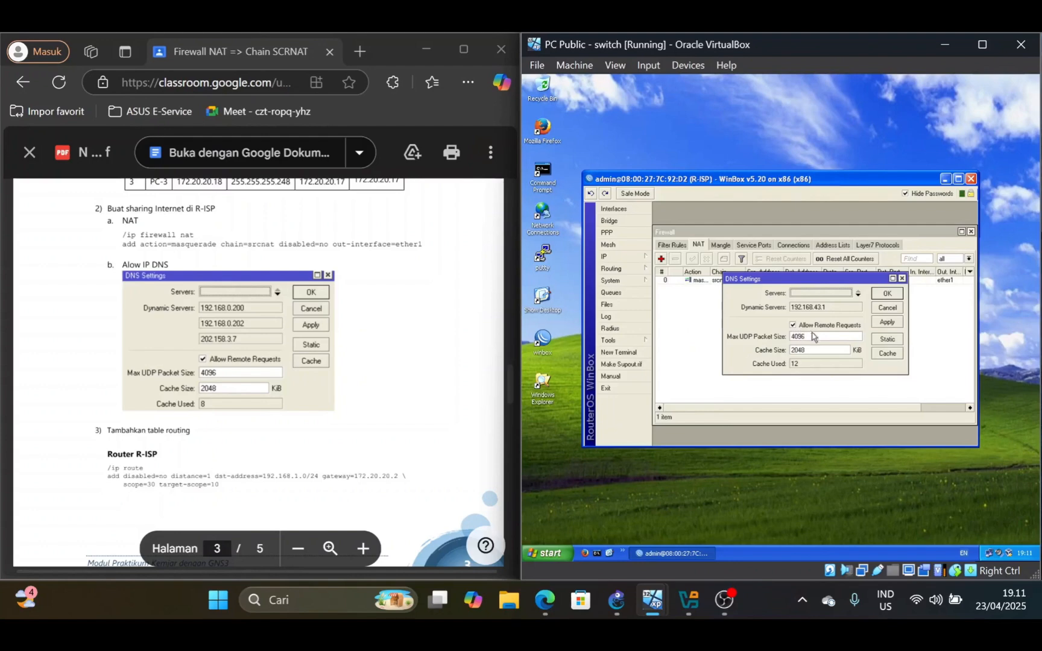
click(793, 325)
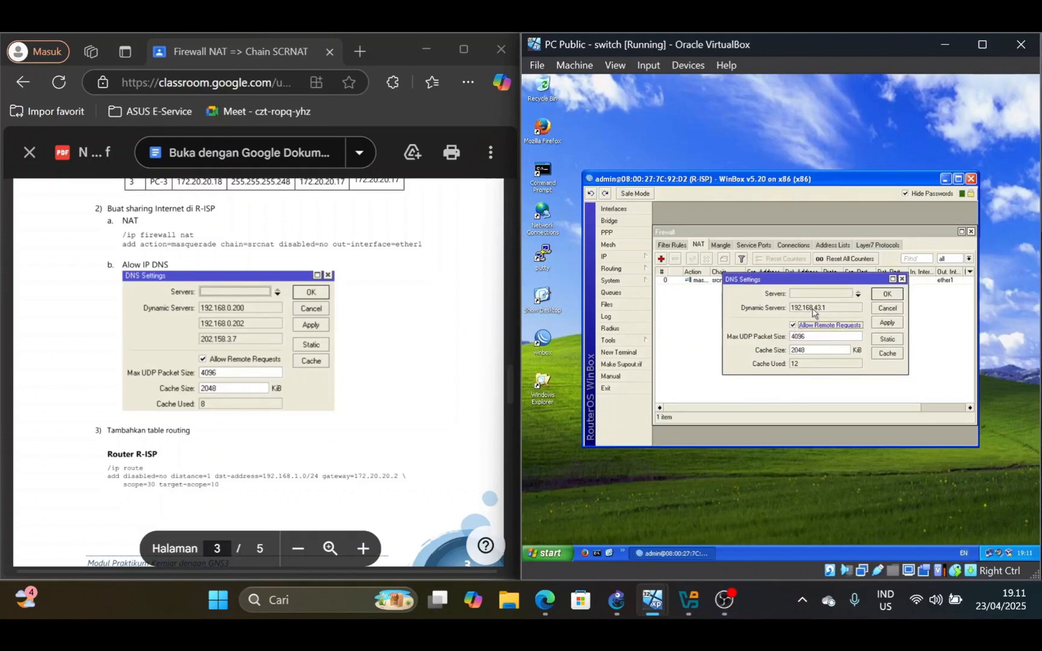
click(886, 295)
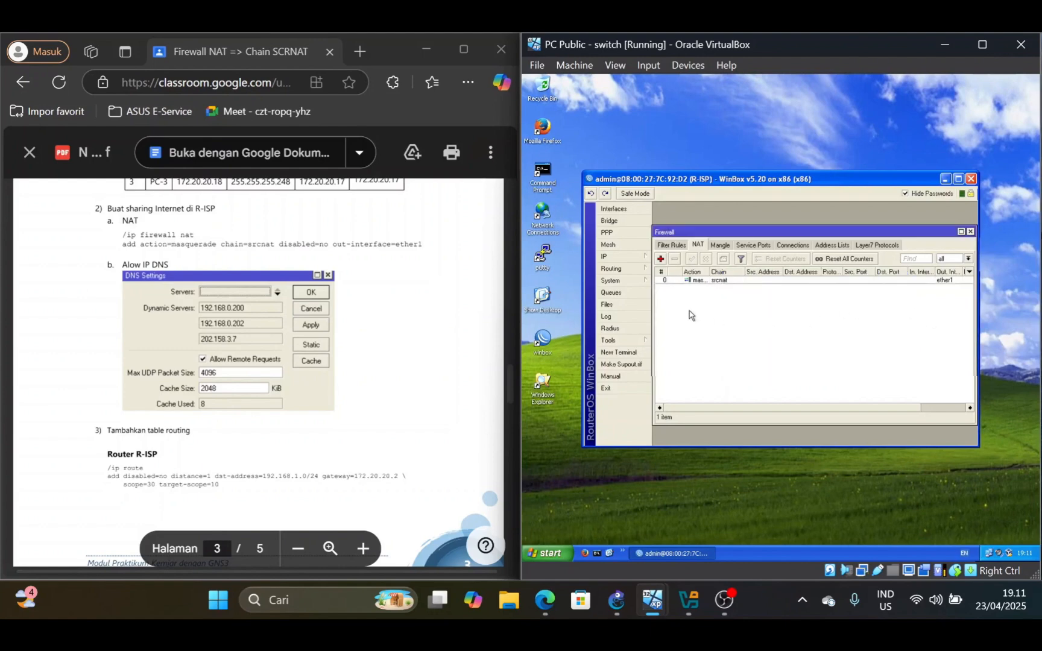
Read the lab PDF's routing table section for Router R-ISP and open R-ISP's route list alongside it
scroll(259, 362, down, 2)
scroll(259, 361, down, 2)
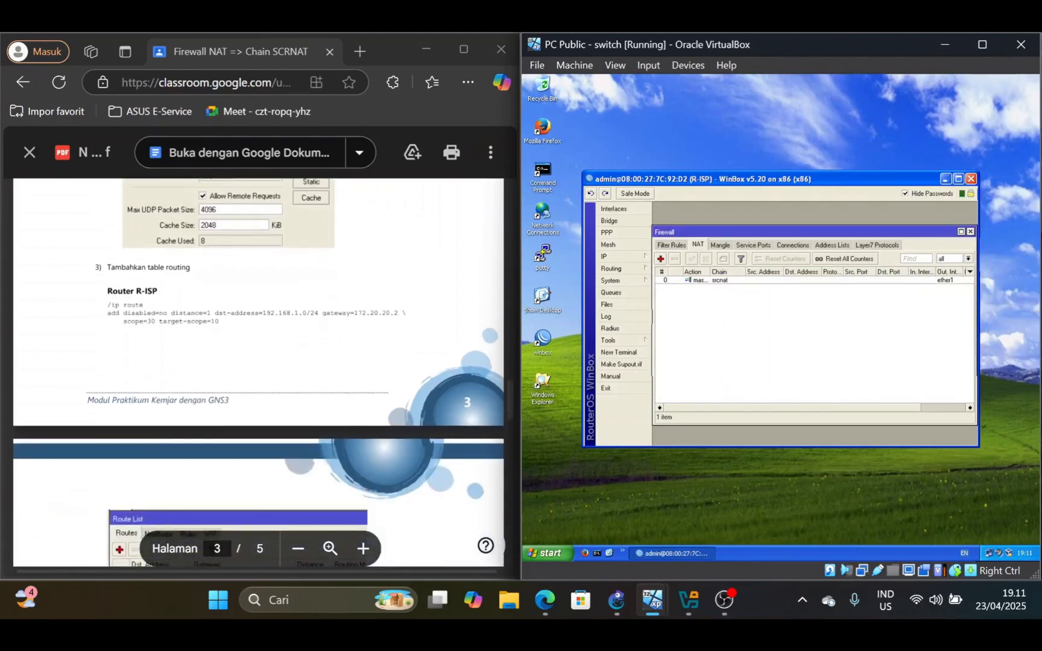
mouse_move(656, 603)
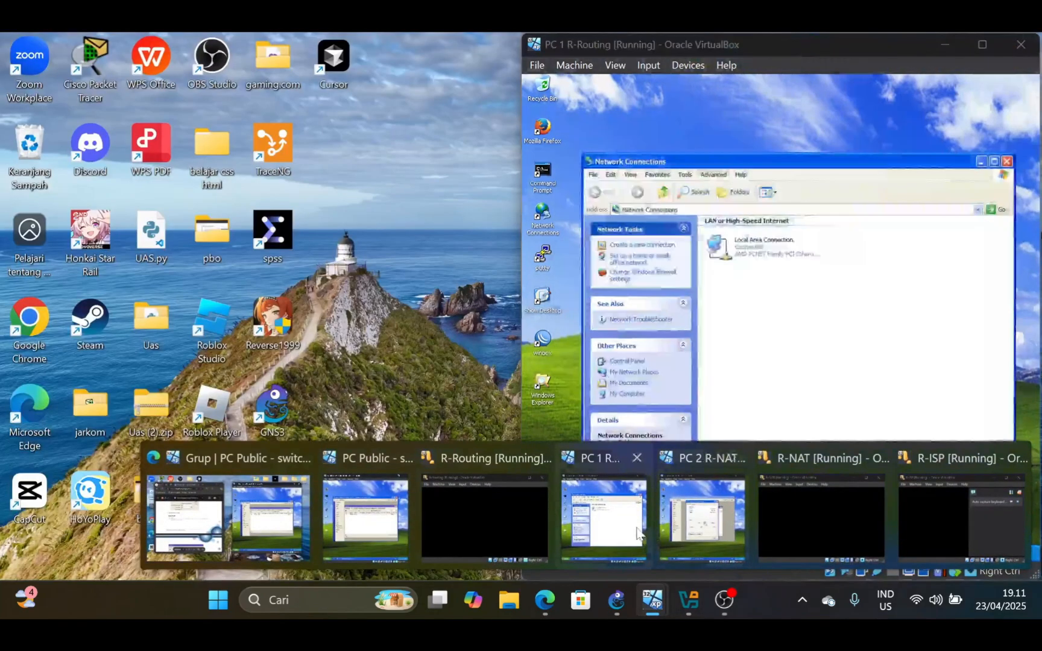
mouse_move(700, 528)
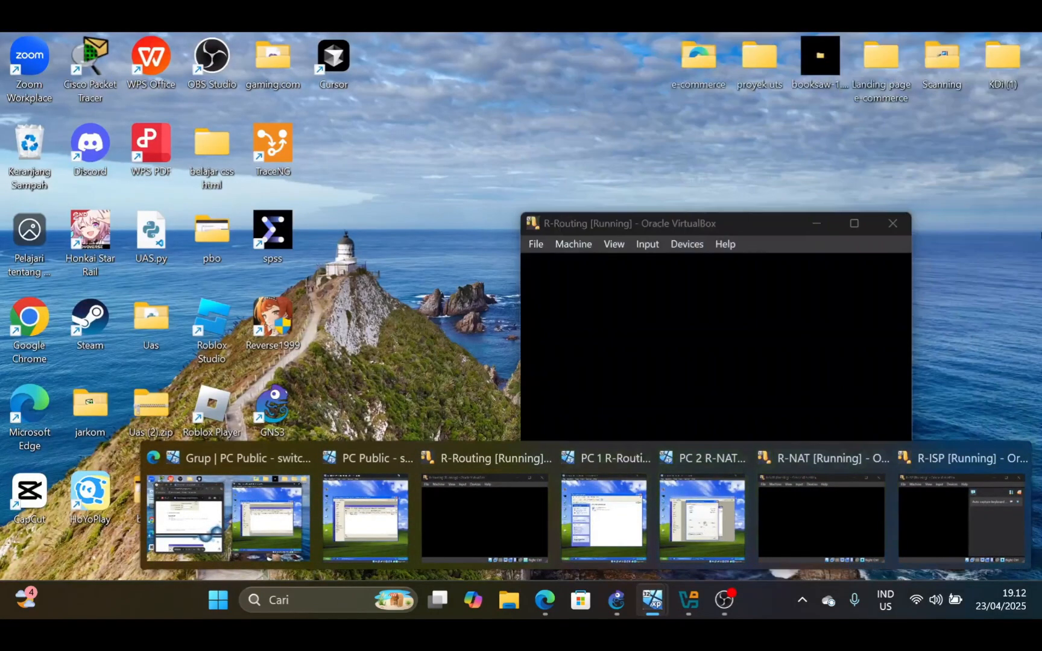
click(365, 518)
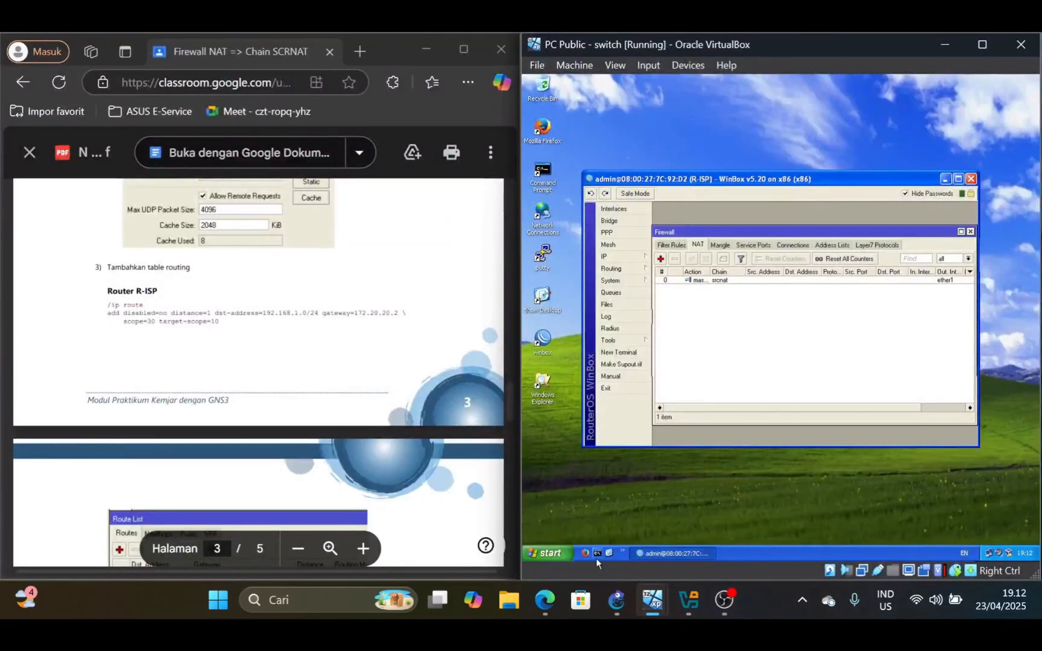
scroll(258, 374, down, 1)
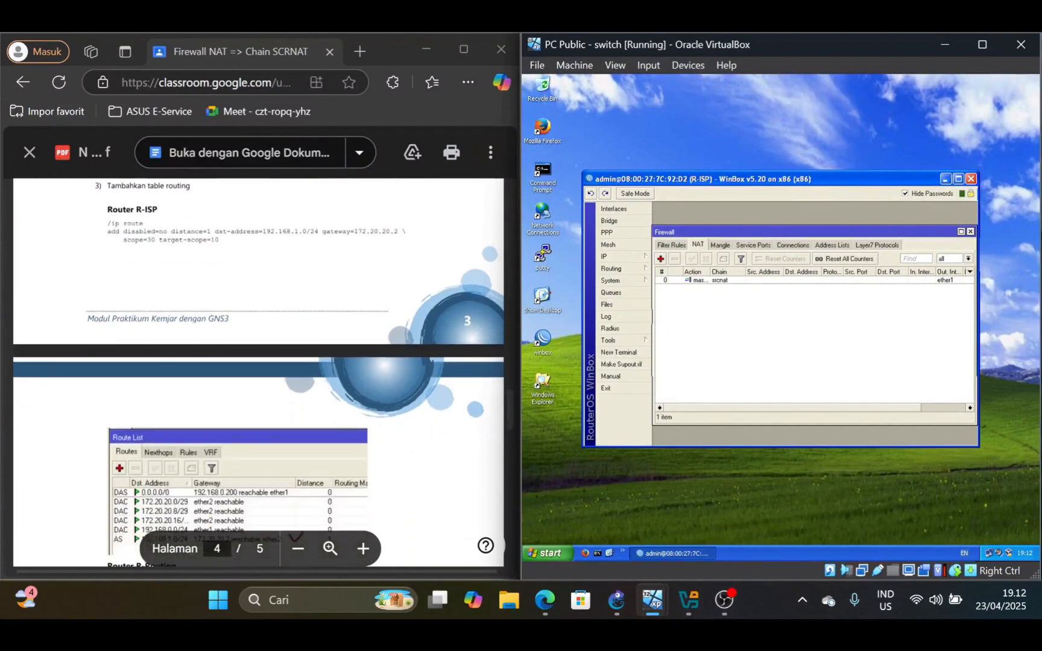
scroll(258, 373, up, 1)
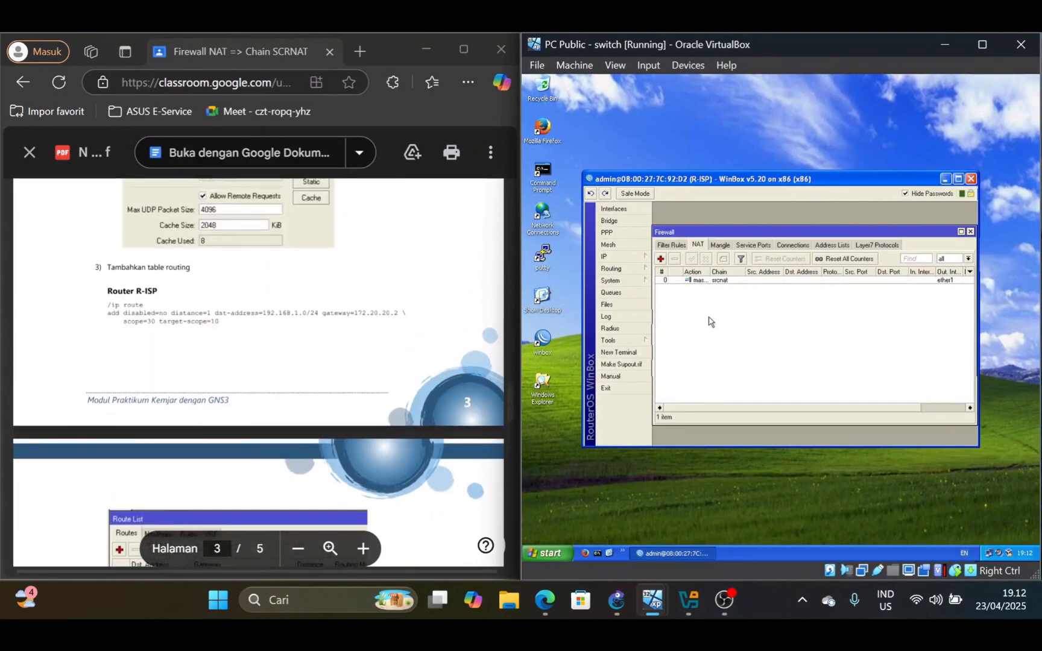
scroll(258, 373, down, 1)
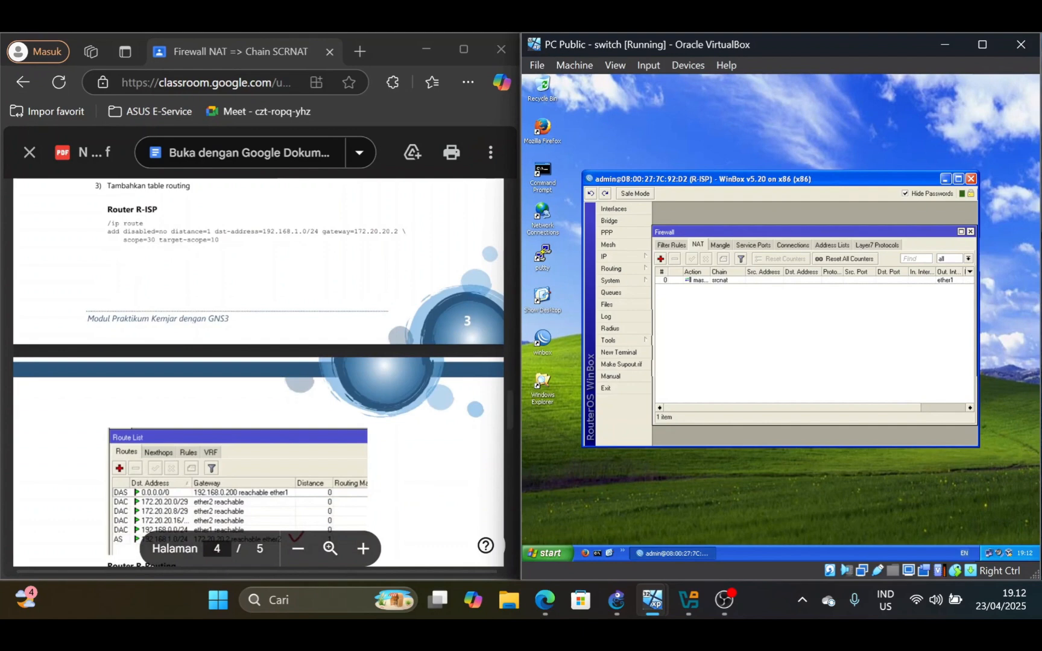
click(630, 256)
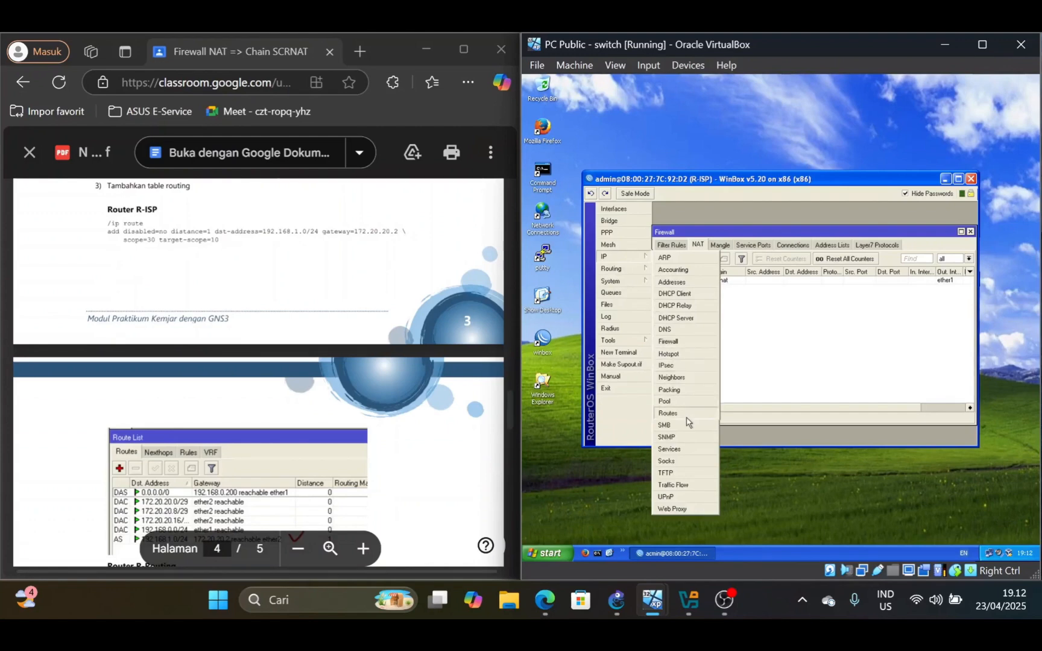
click(684, 416)
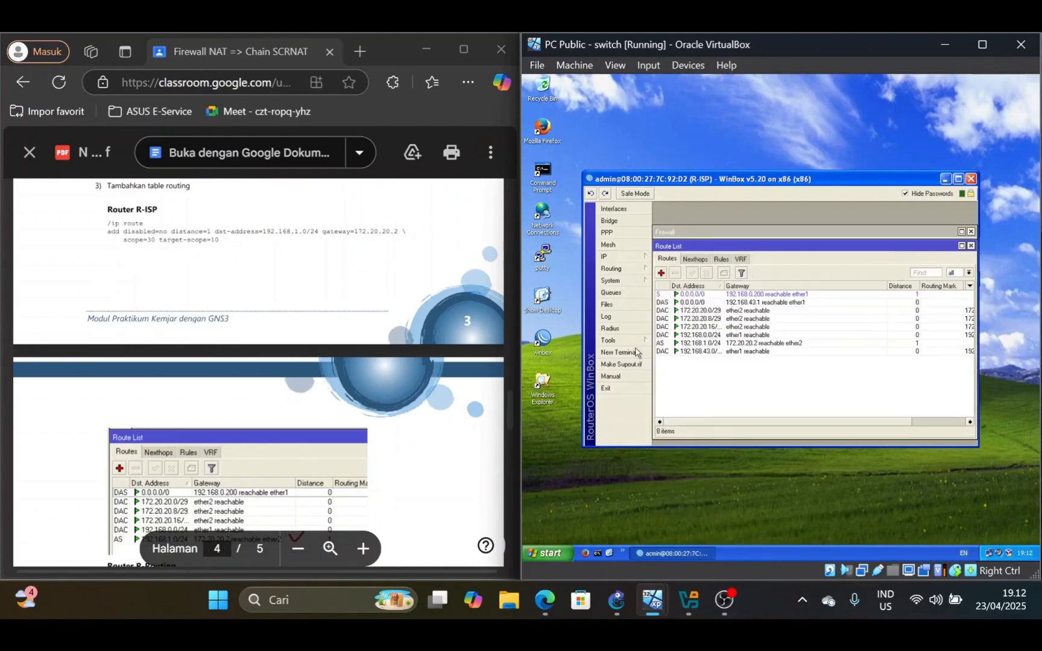
scroll(258, 373, up, 1)
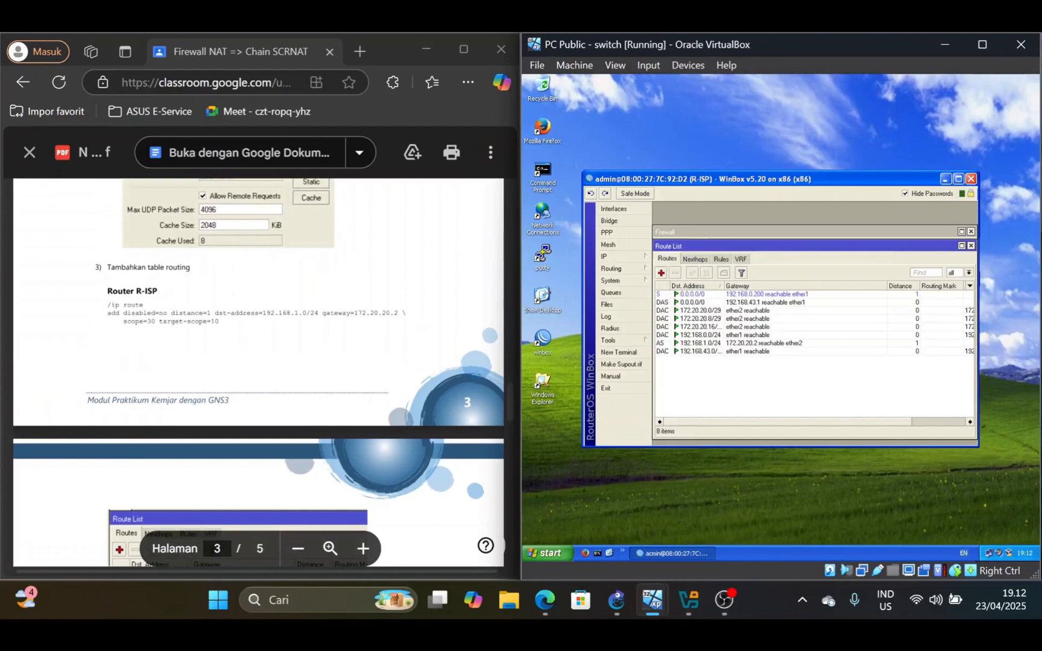
scroll(258, 373, down, 4)
scroll(258, 373, up, 3)
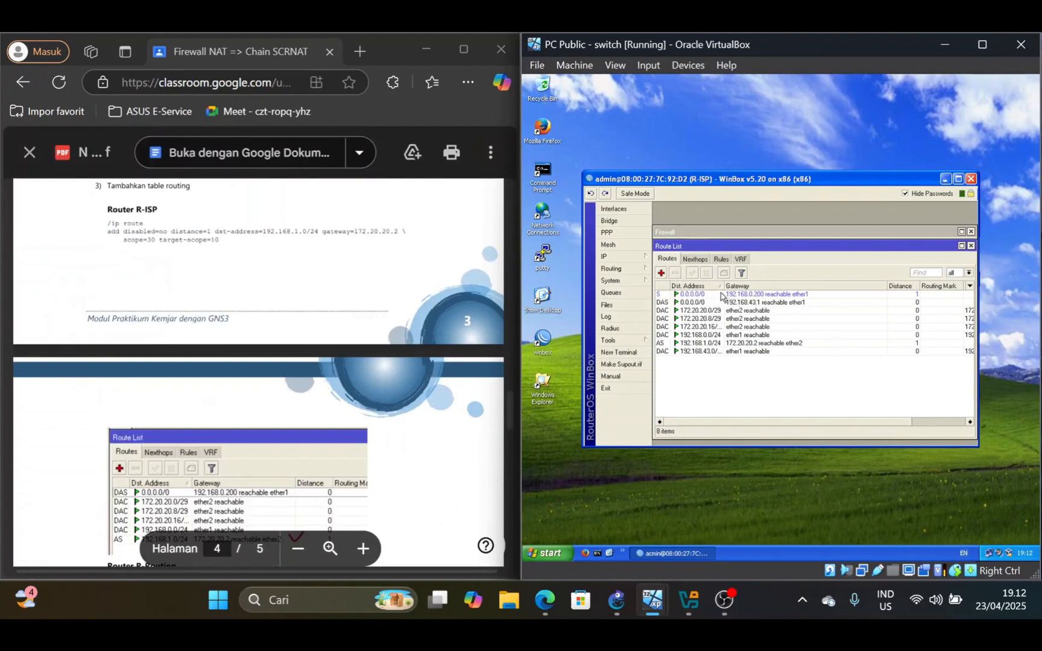
click(662, 272)
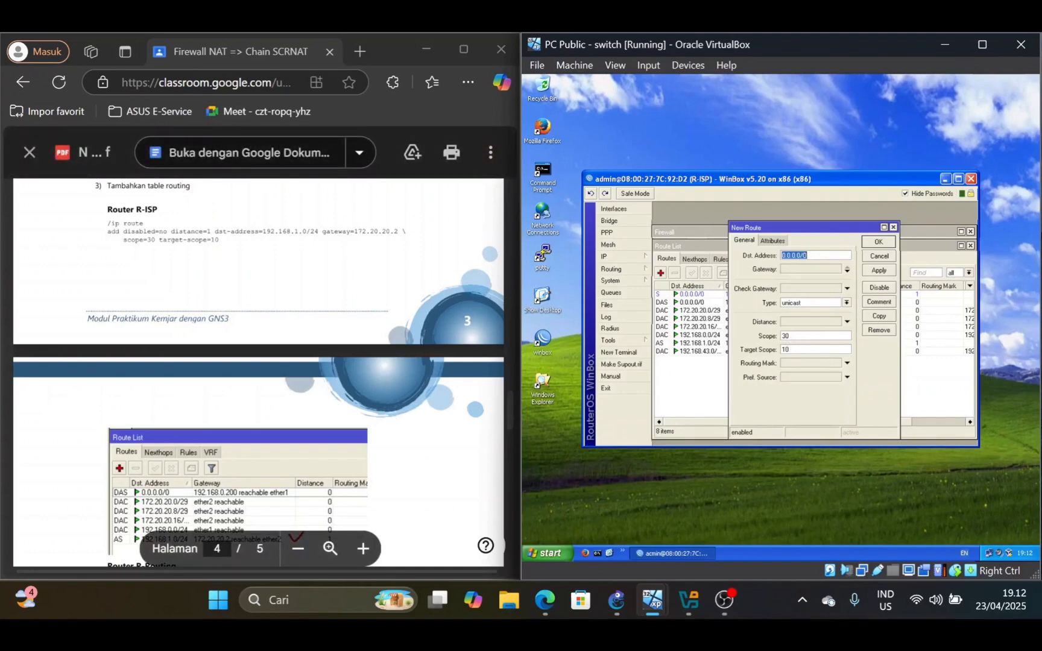
scroll(258, 374, up, 2)
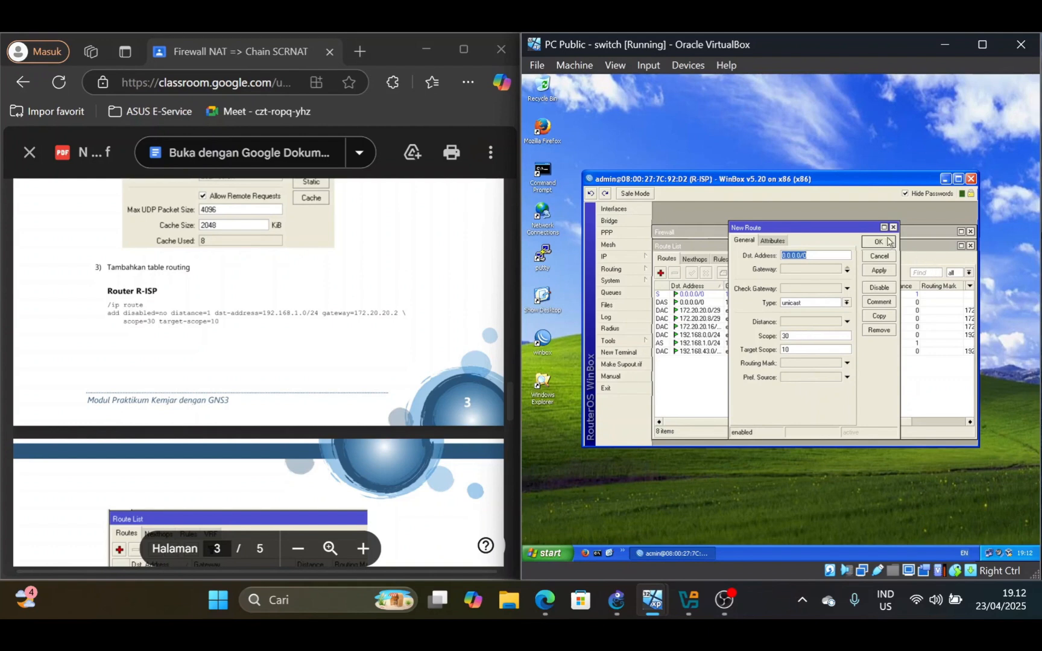
click(894, 228)
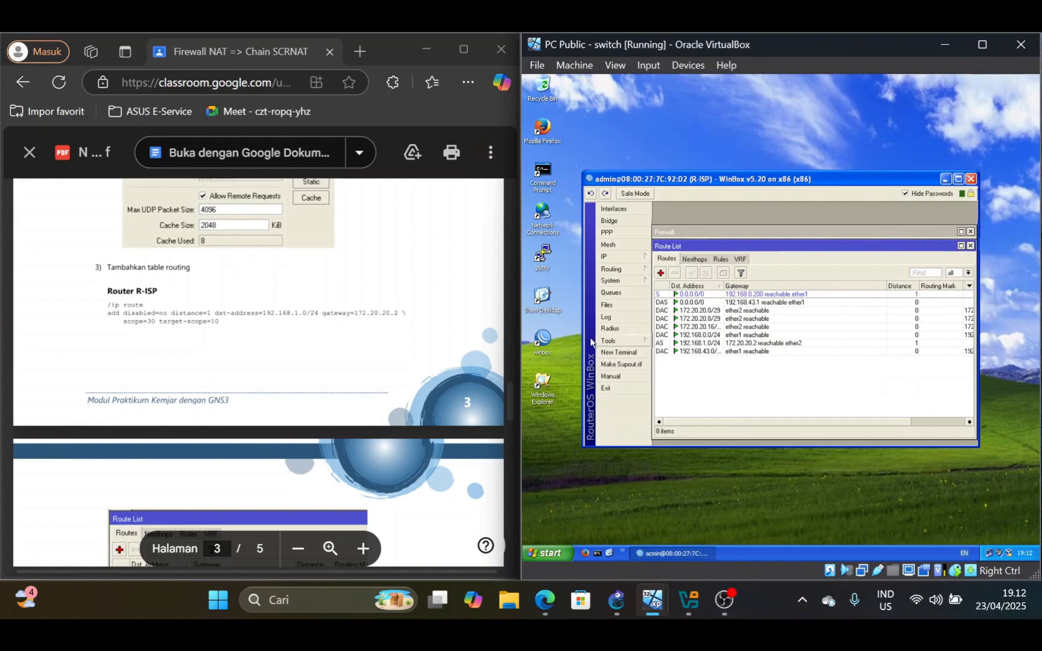
Compare R-ISP's route list with the lab PDF's example, checking the dynamic 0.0.0.0/0 route and the static 192.168.1.0/24 route
scroll(259, 374, down, 1)
scroll(259, 374, down, 3)
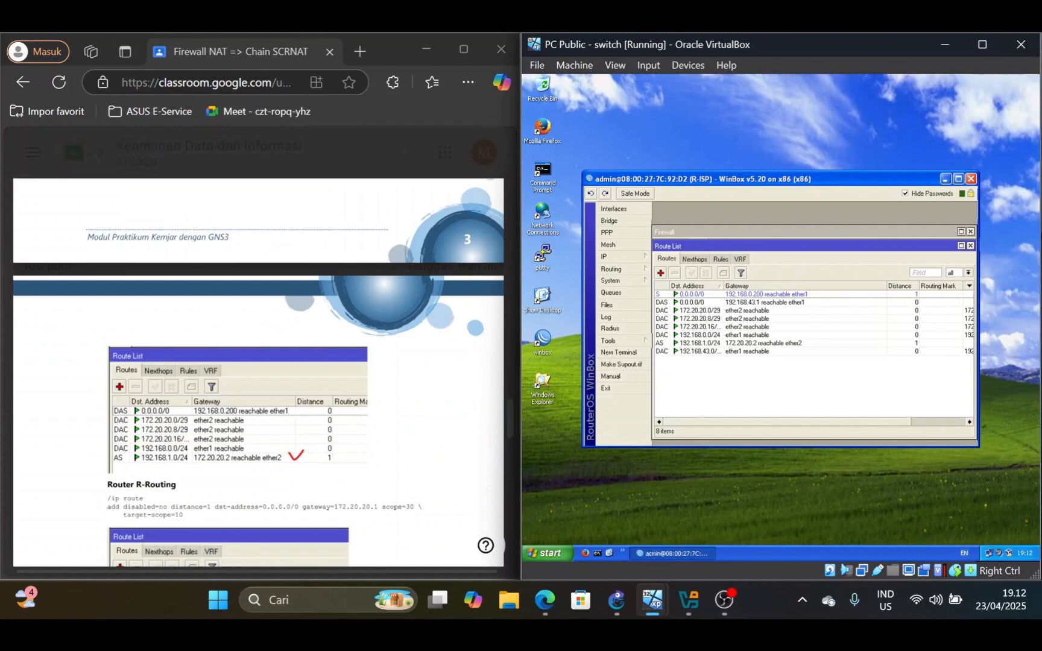
scroll(259, 374, down, 2)
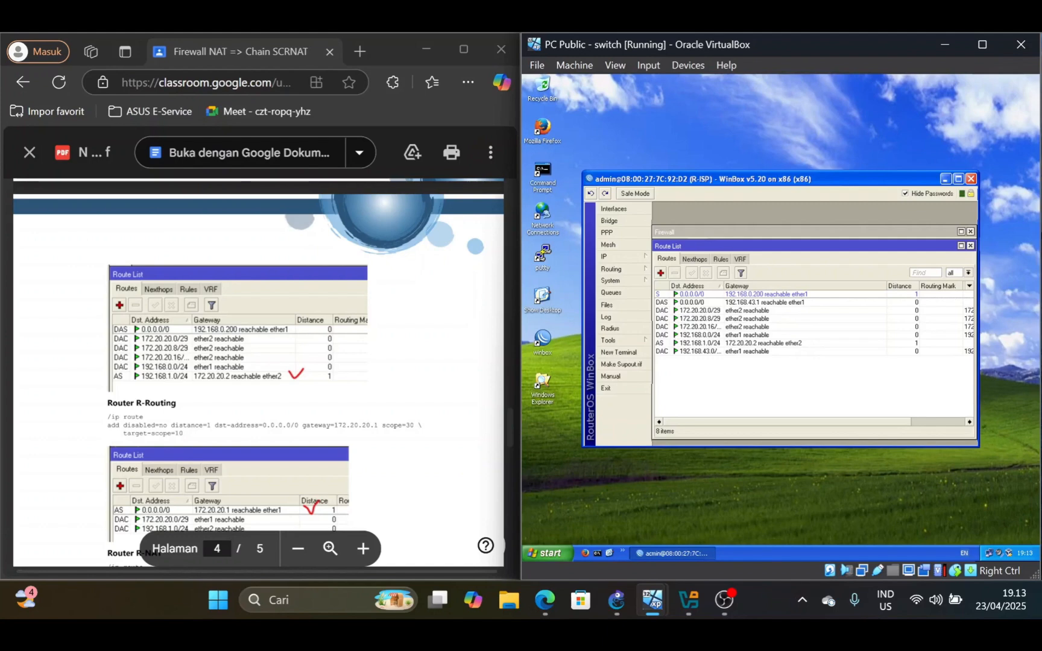
click(721, 302)
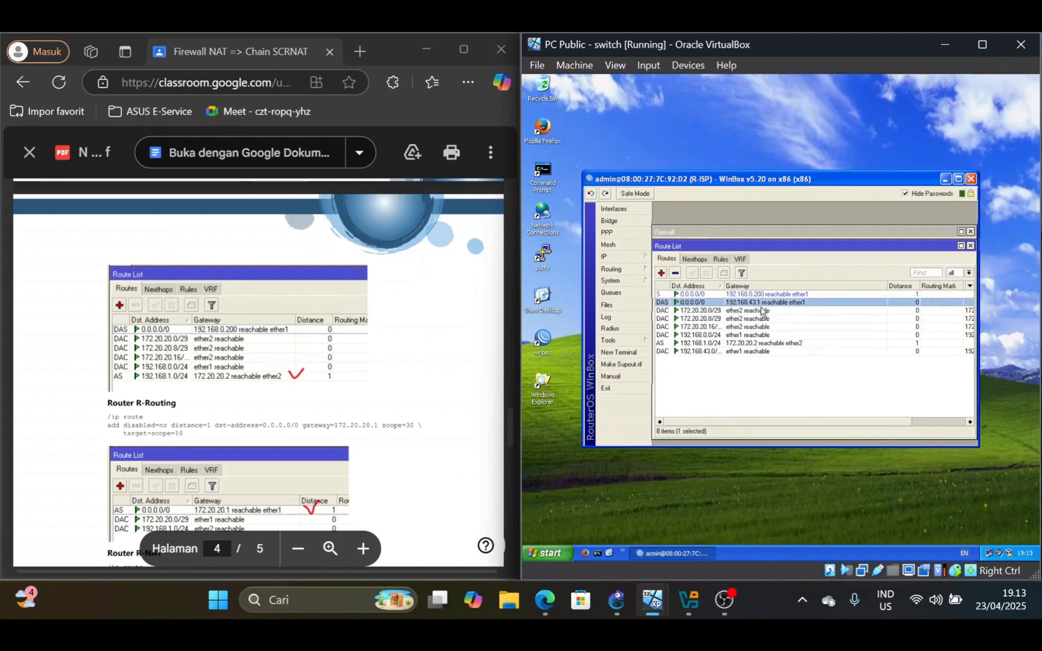
click(756, 379)
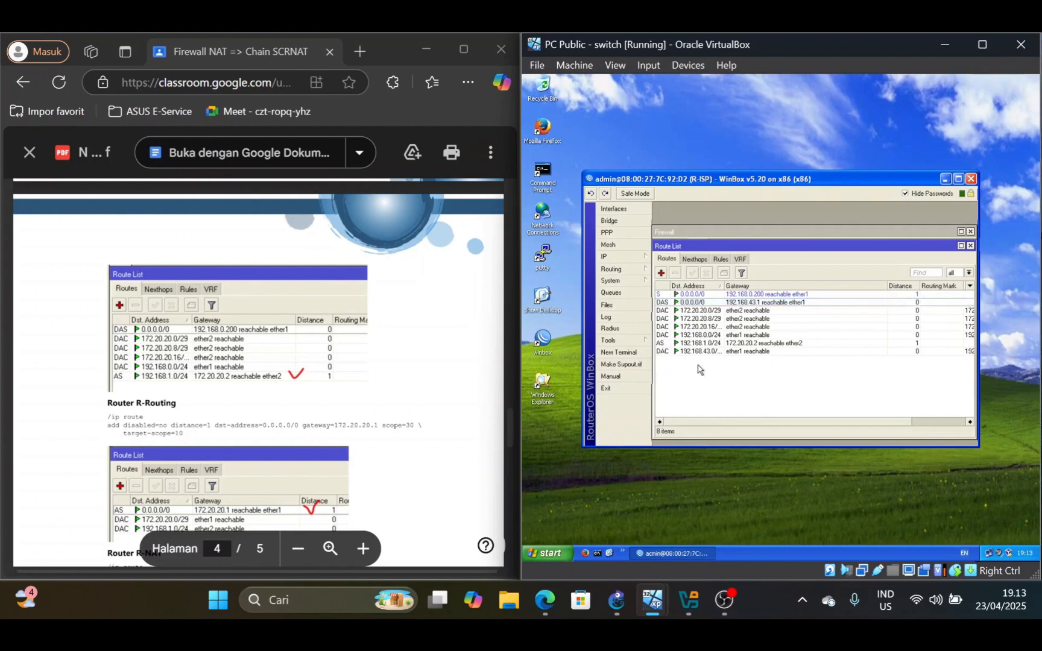
click(760, 343)
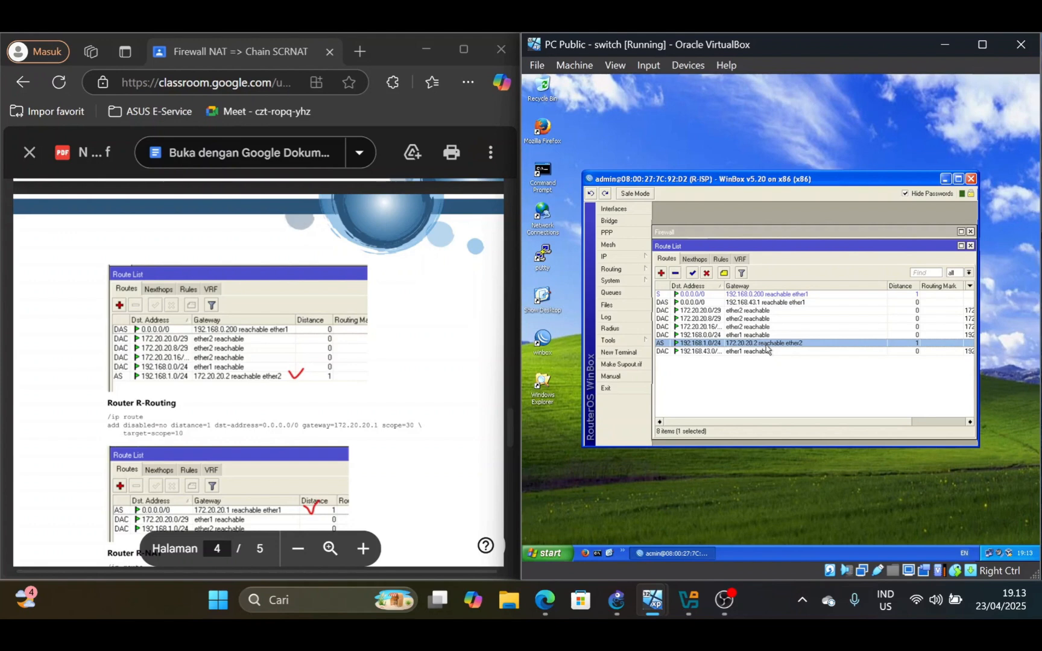
click(757, 302)
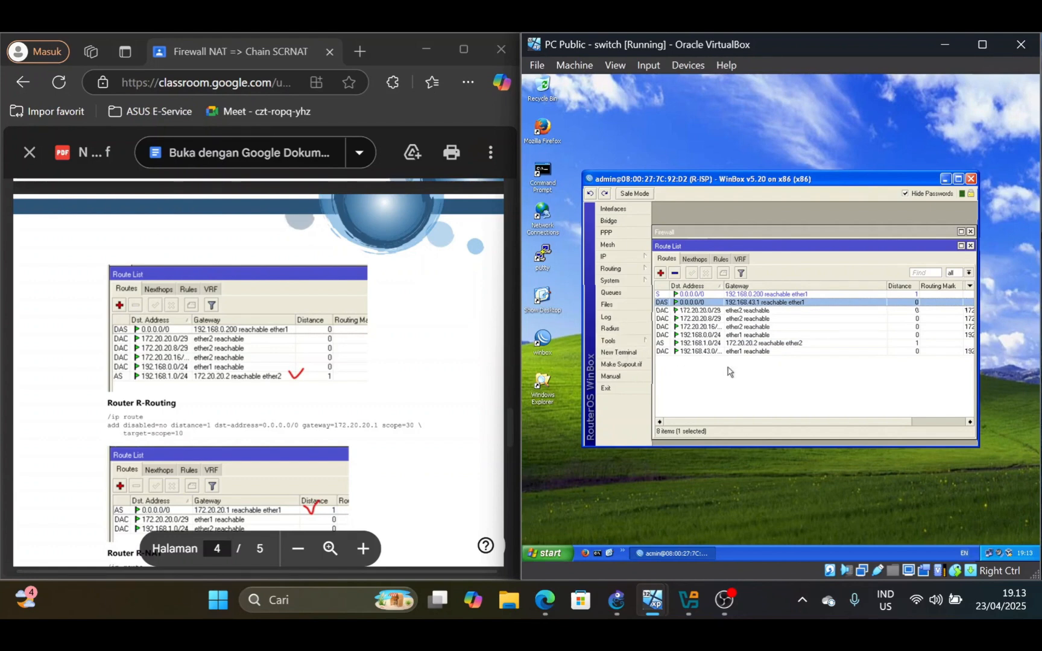
click(753, 382)
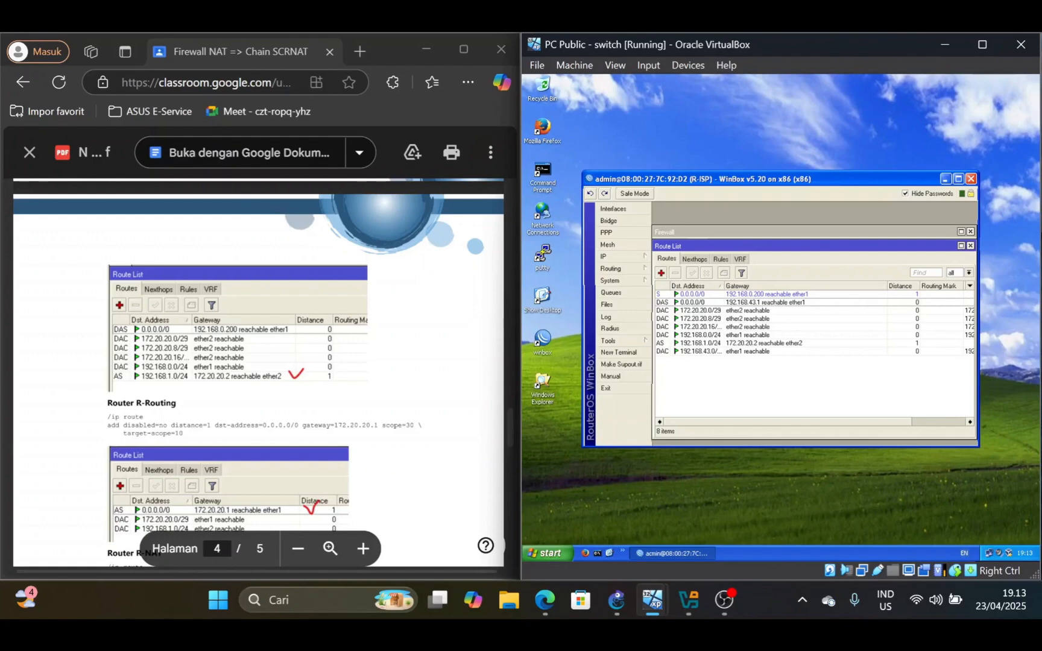
Bring up the PDF's Router R-Routing section, switch to the PC 1 R-Routing machine and close its Network Connections window
scroll(258, 373, down, 3)
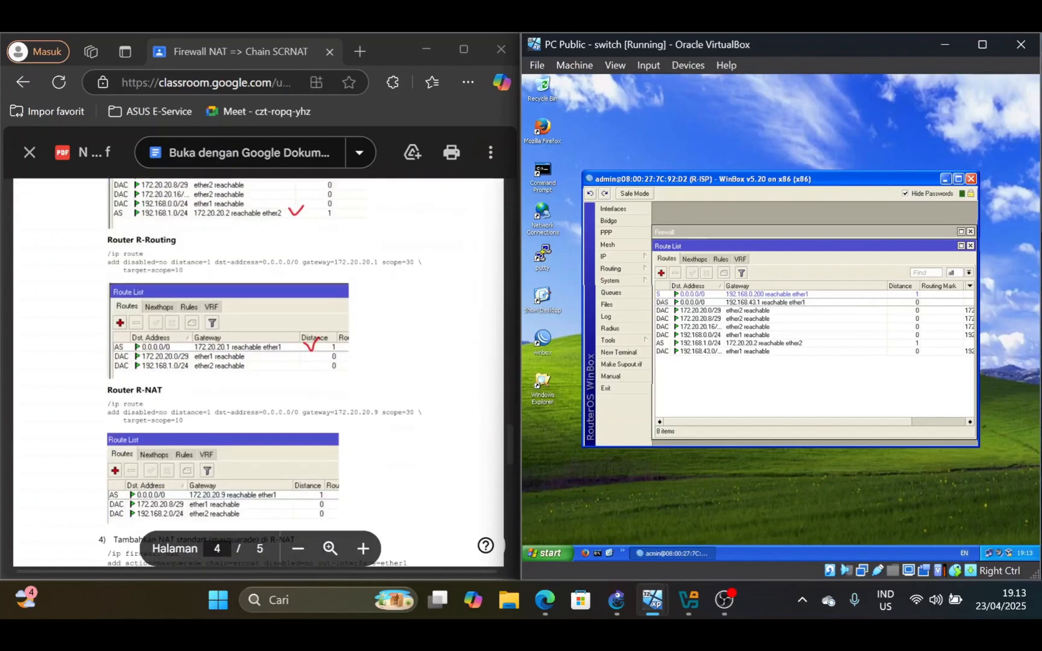
mouse_move(657, 601)
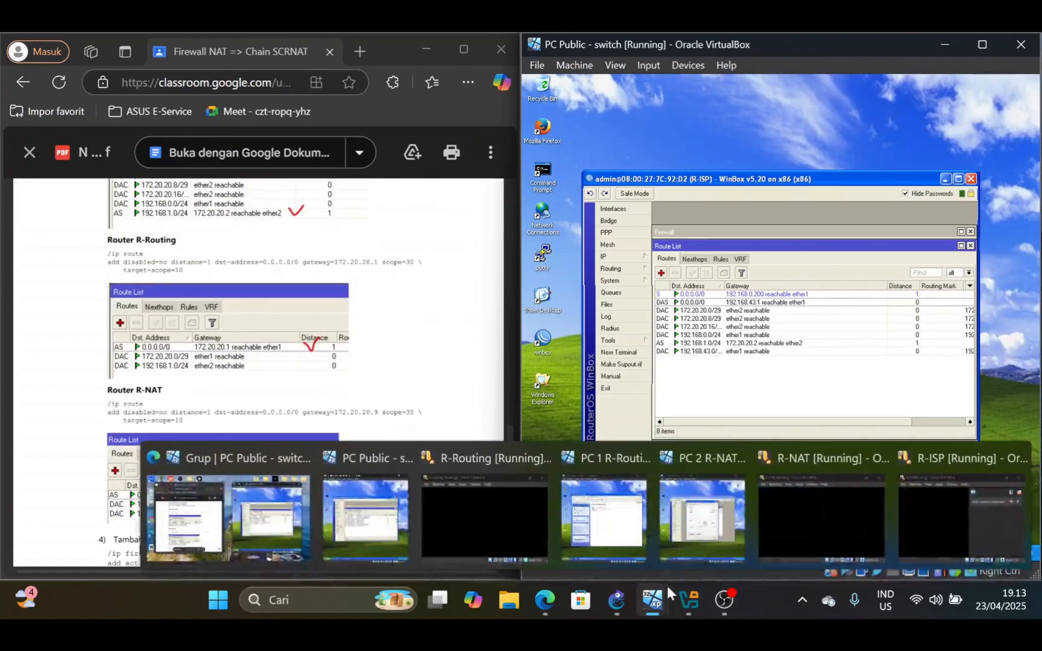
click(600, 514)
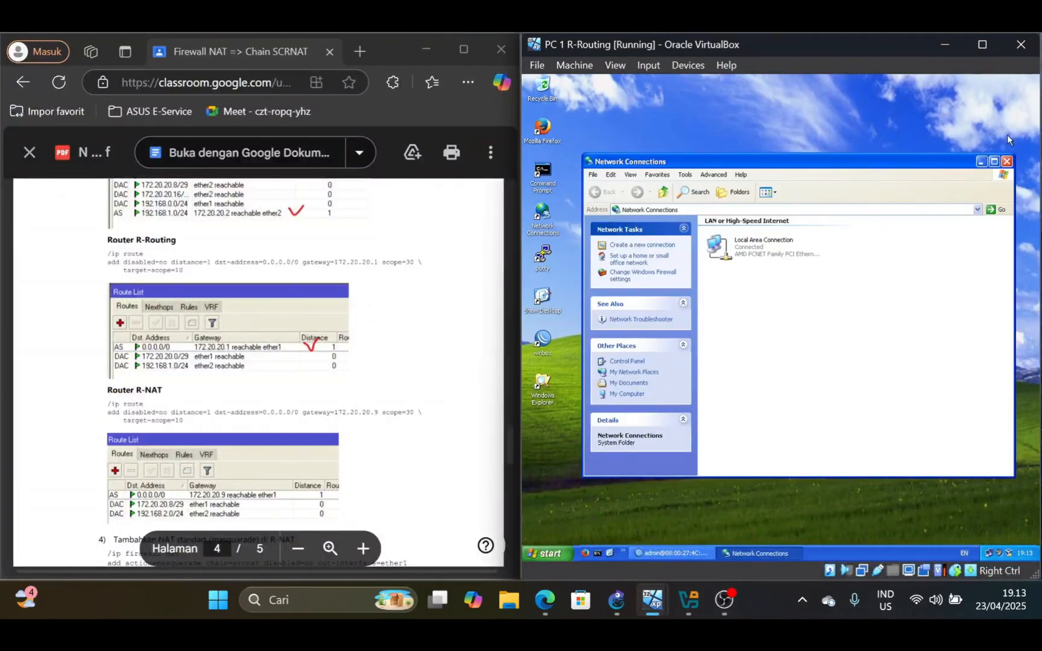
click(1006, 162)
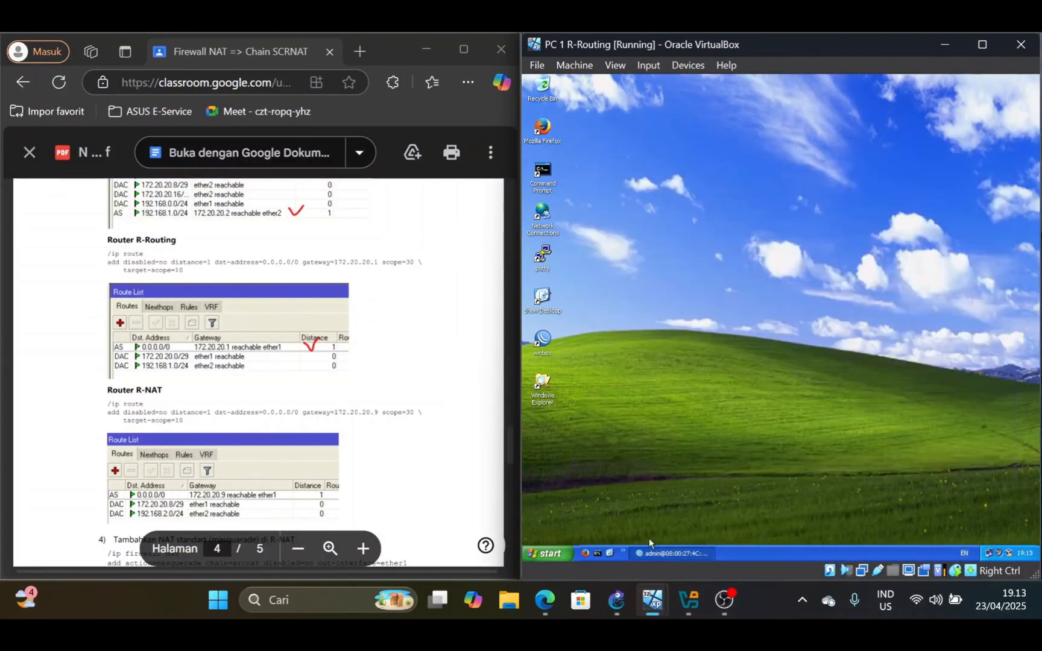
Open R-Routing's route list in WinBox and check the static 0.0.0.0/0 route via 172.20.20.1 against the lab PDF
click(663, 553)
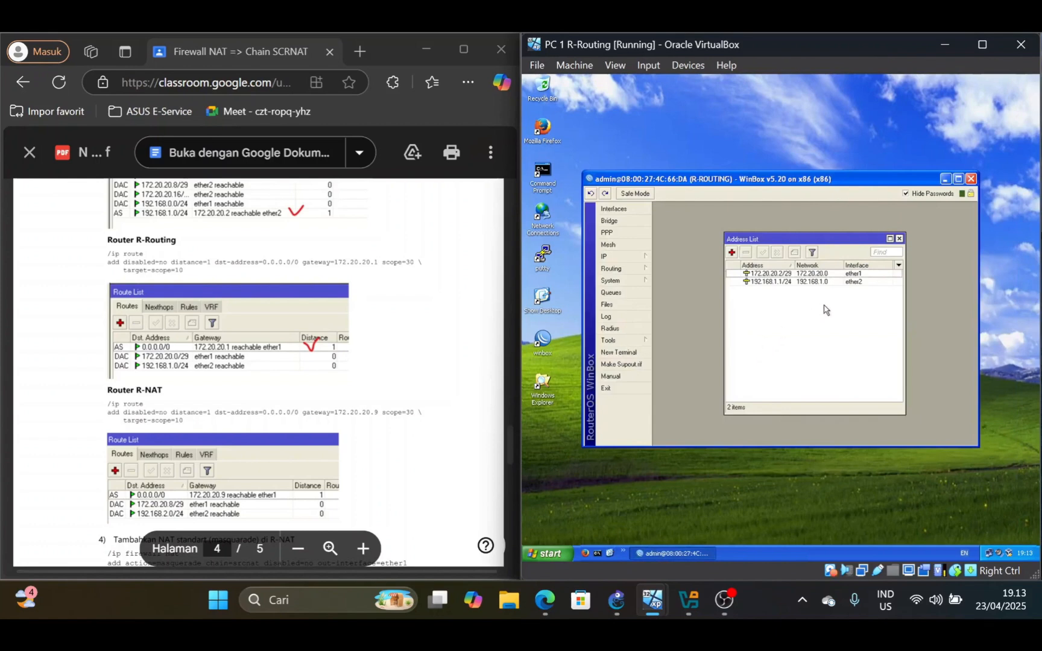
click(615, 257)
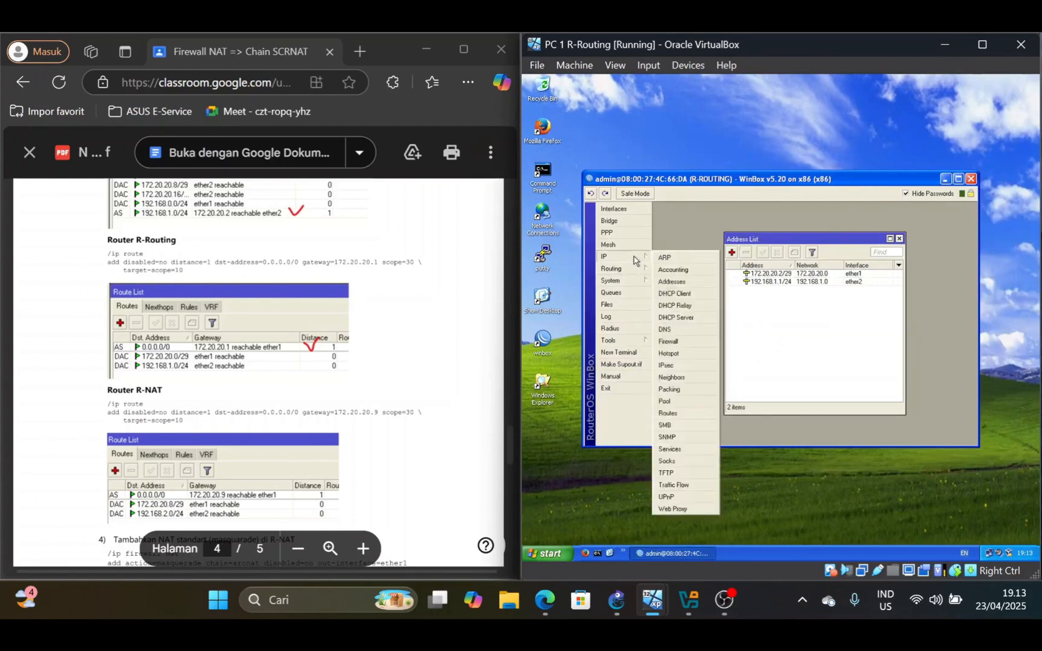
click(681, 415)
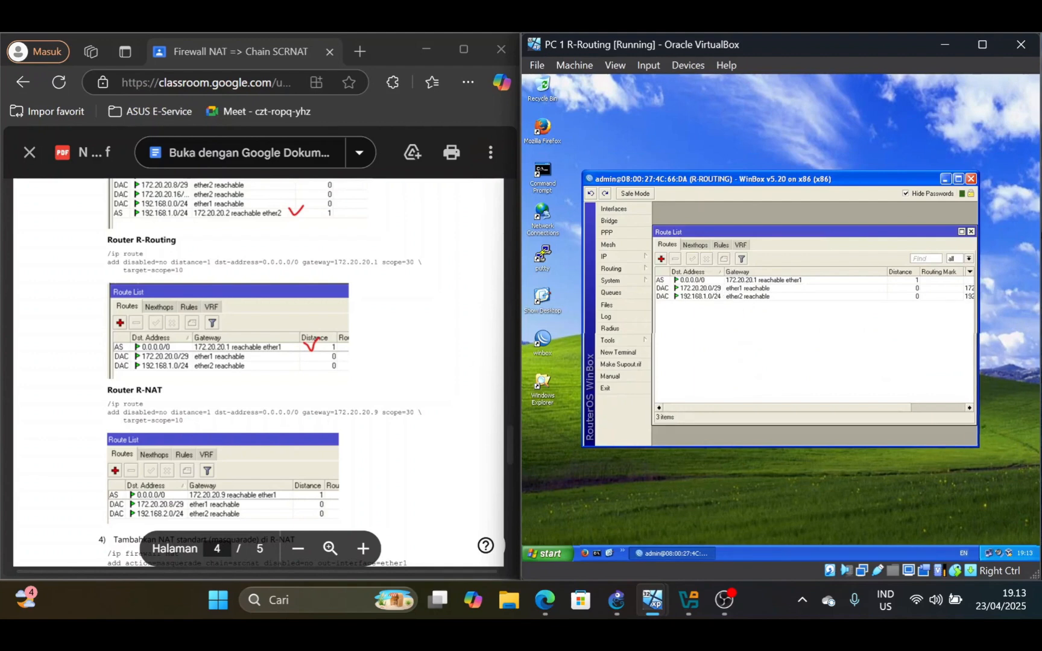
double_click(733, 281)
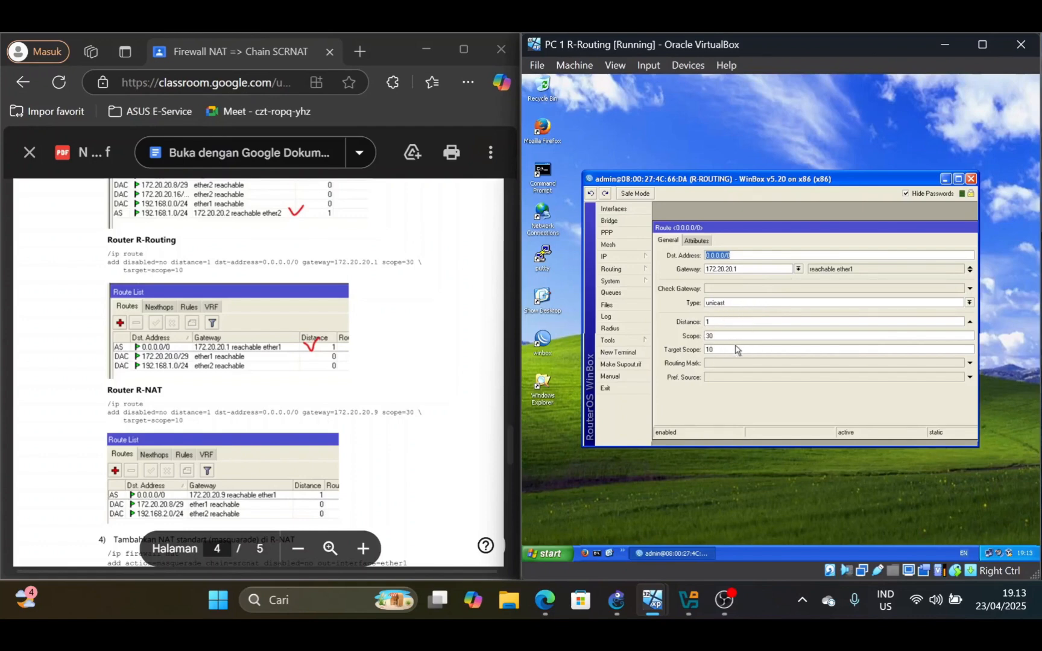
click(958, 178)
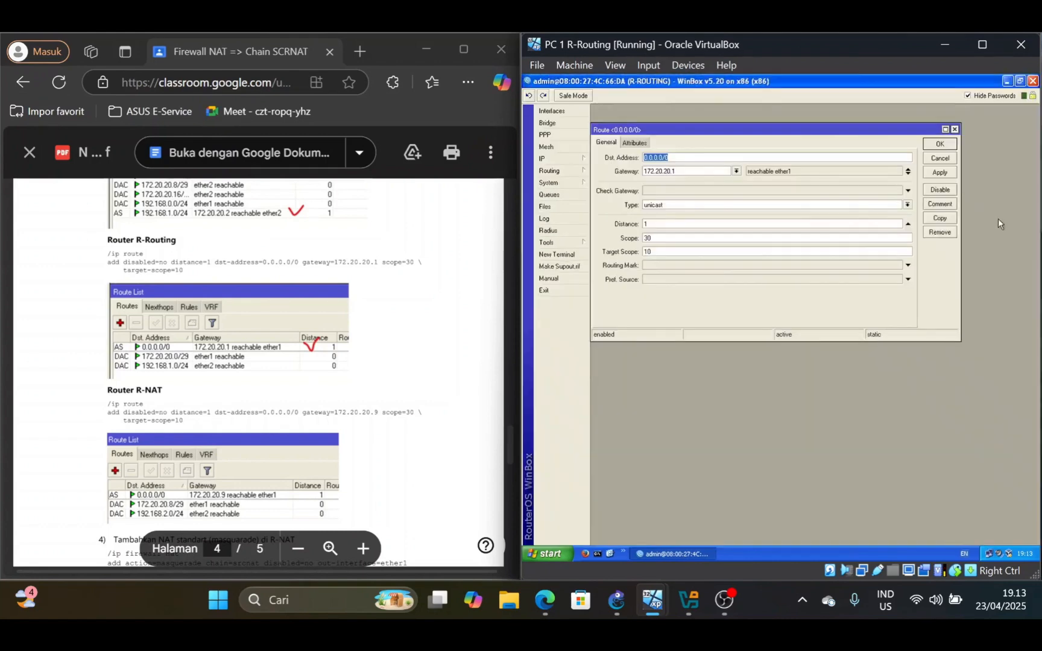
click(939, 145)
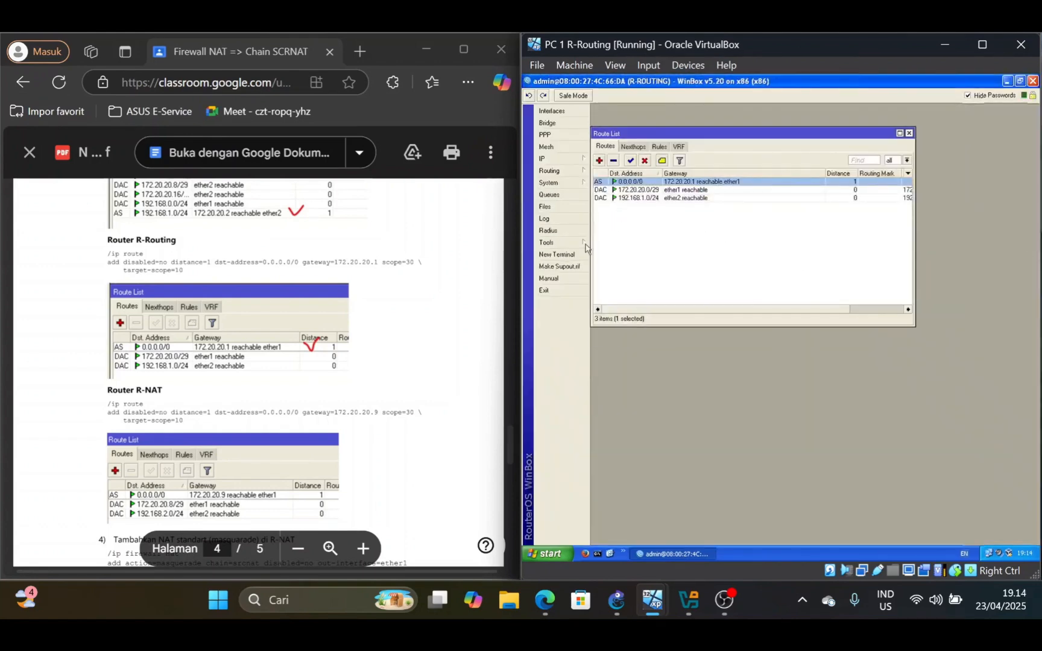
Switch to the PC 2 R-NAT machine, open R-NAT's route list and compare it with the lab PDF's Router R-NAT example
scroll(259, 372, down, 1)
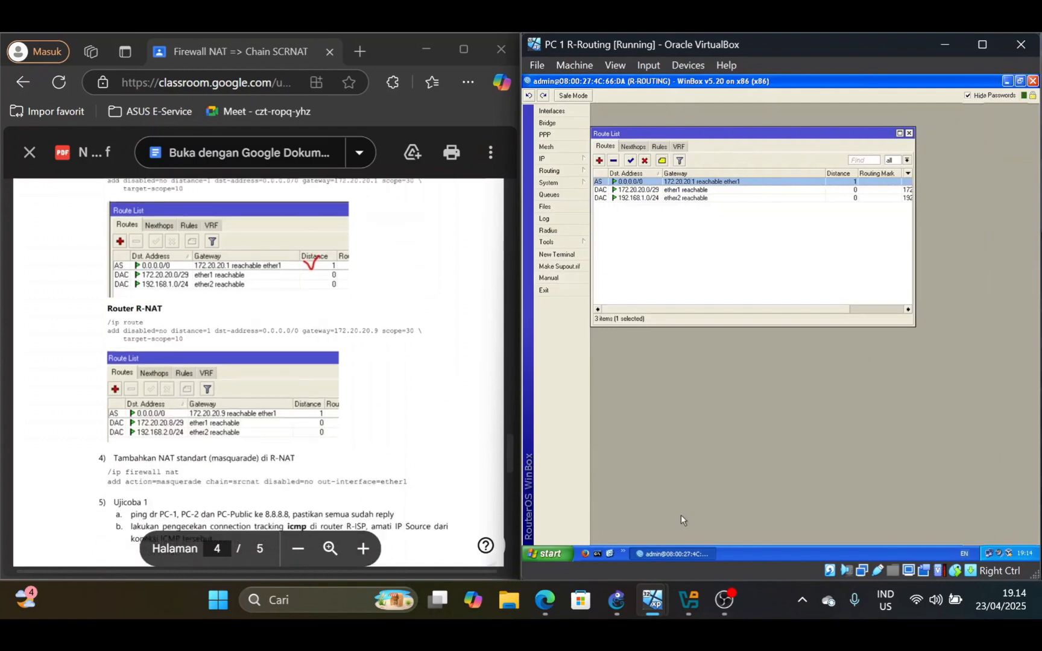
mouse_move(686, 605)
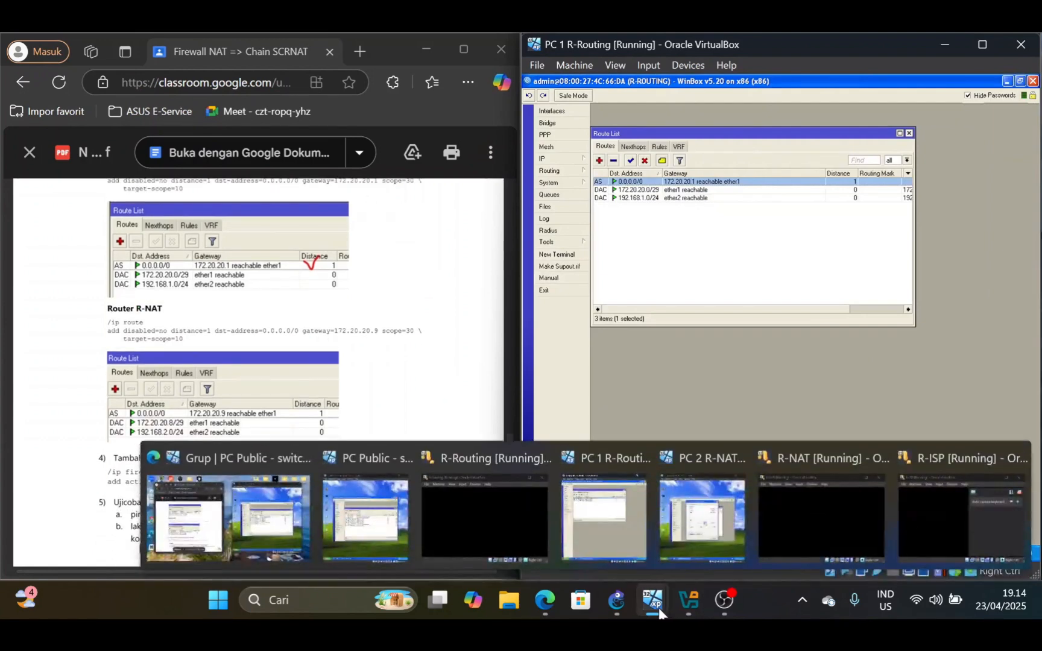
click(716, 556)
click(871, 203)
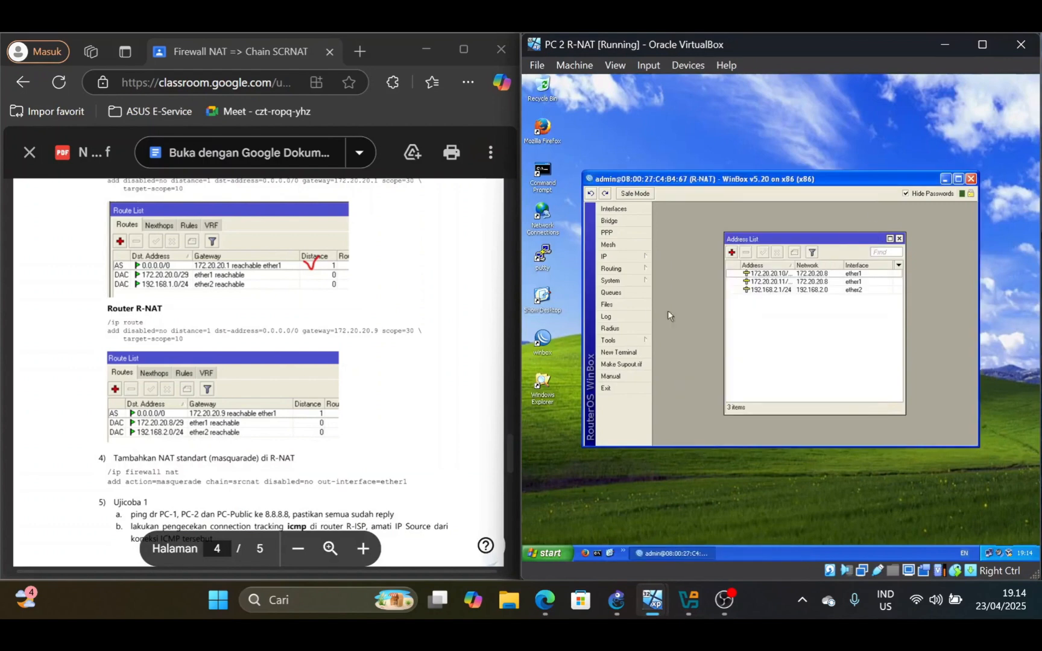
click(627, 268)
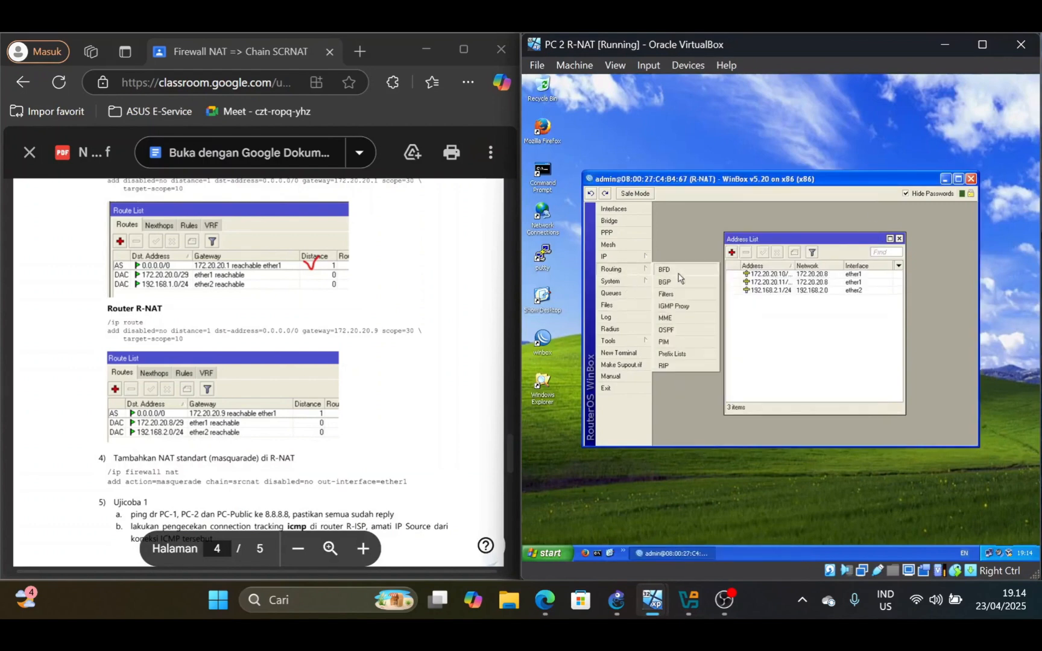
mouse_move(627, 258)
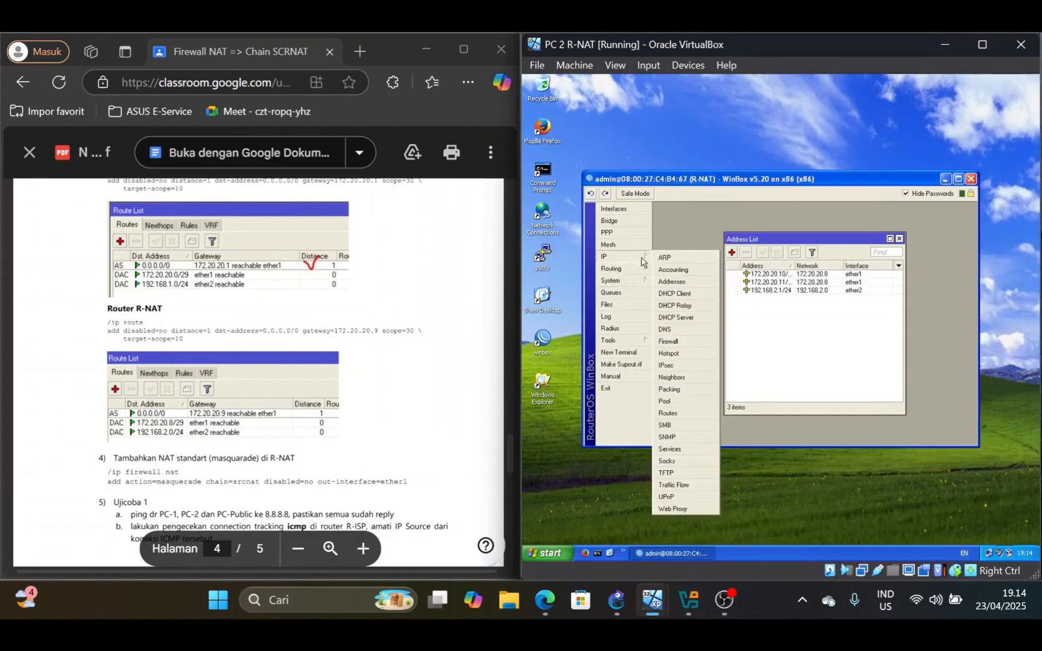
click(675, 410)
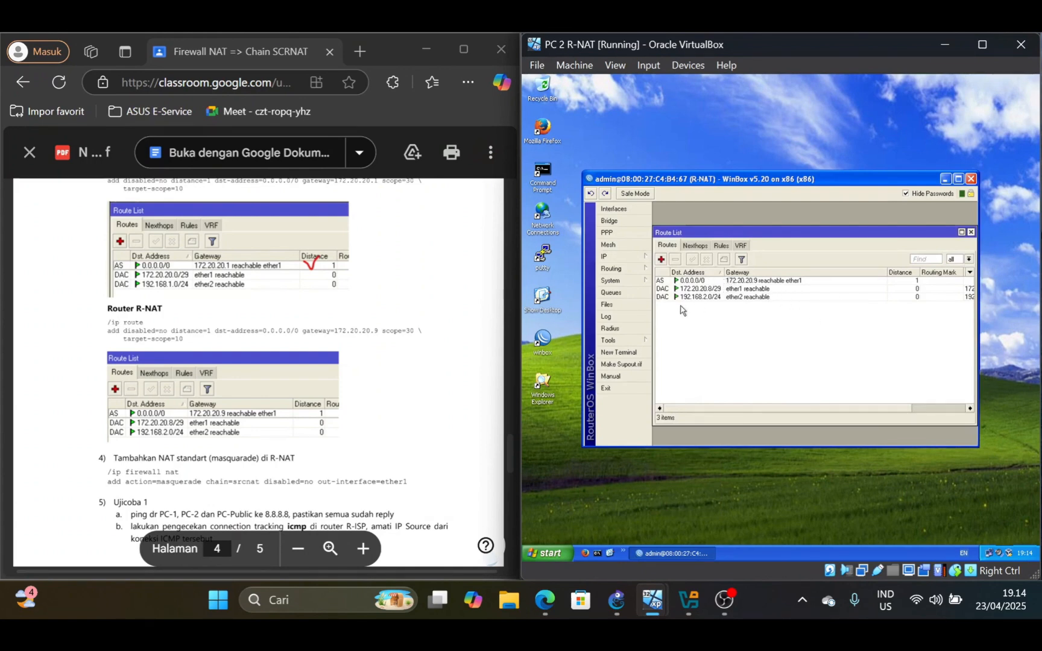
scroll(258, 362, up, 1)
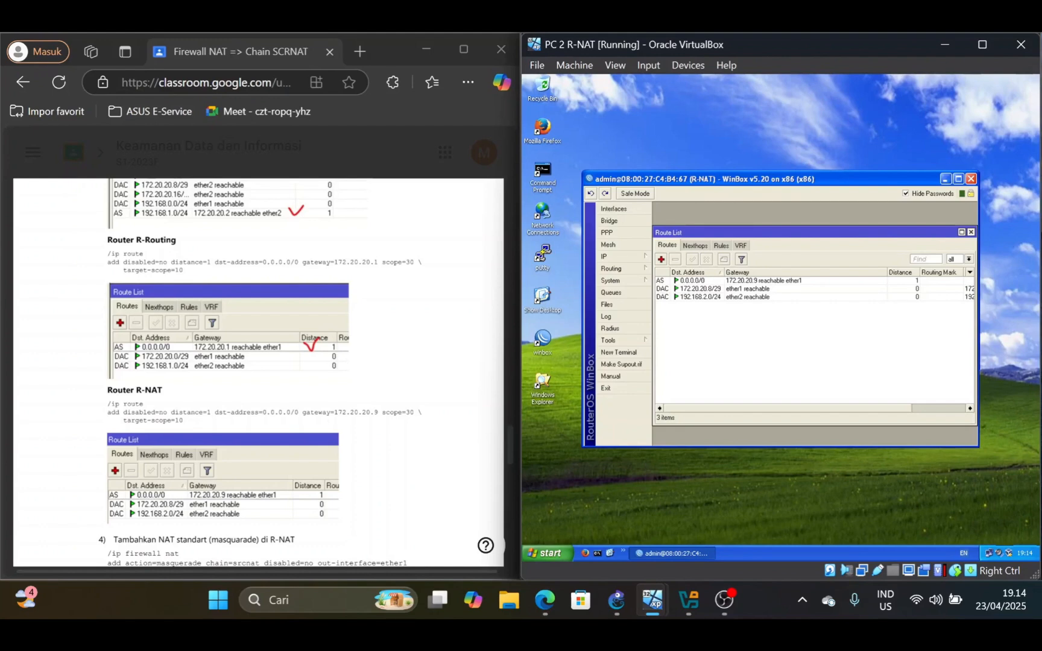
scroll(258, 362, down, 2)
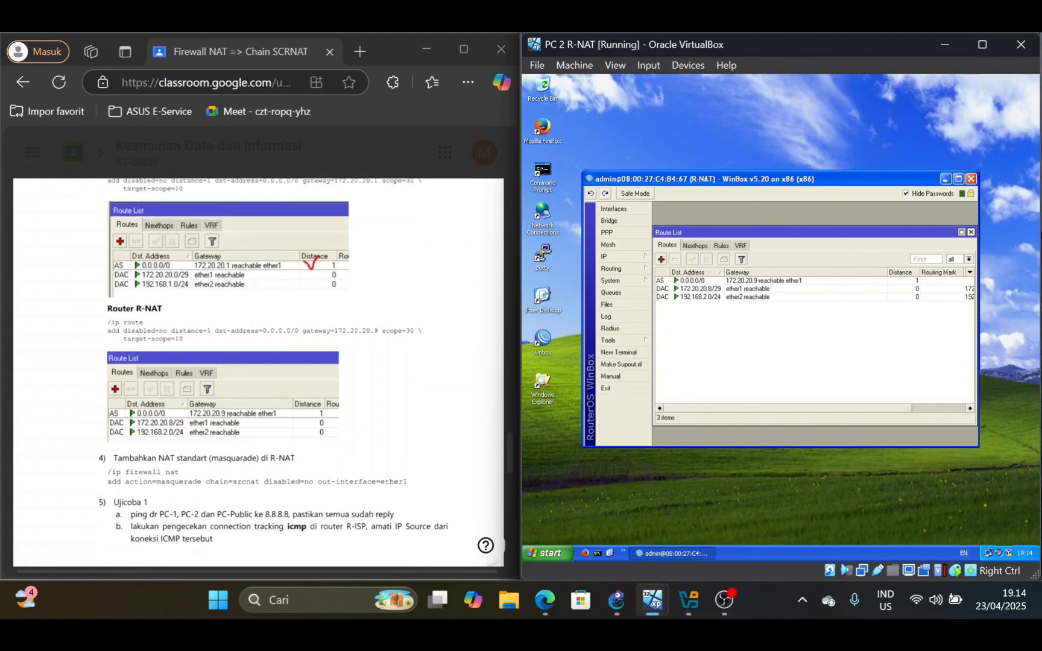
Following lab step 4, check and enable R-NAT's disabled srcnat masquerade rule with out-interface ether1
scroll(258, 362, down, 4)
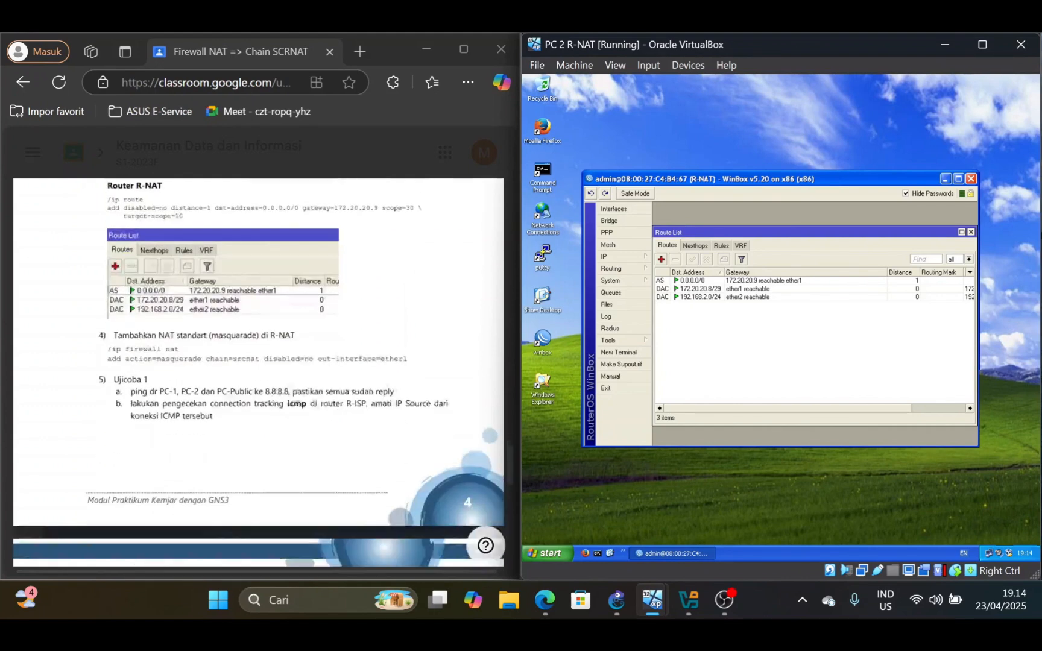
scroll(258, 361, up, 2)
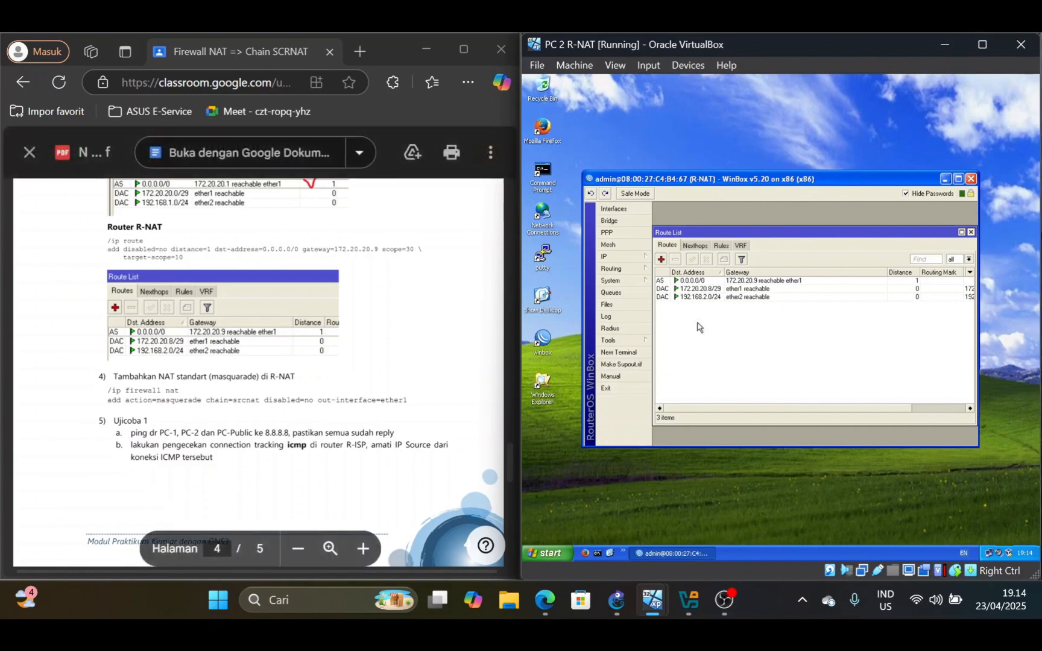
click(638, 258)
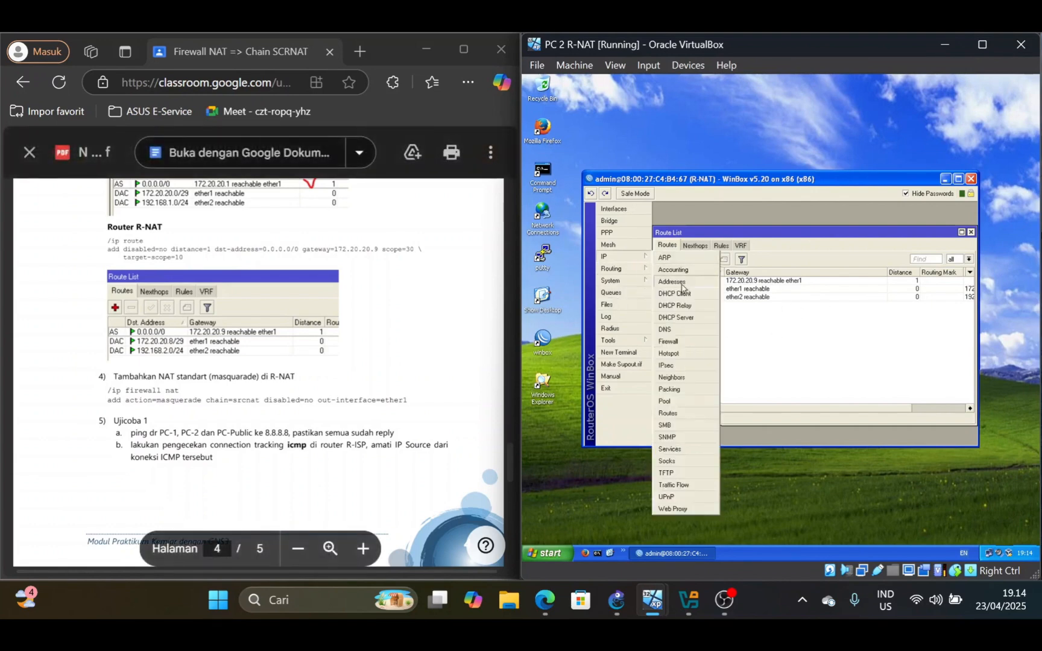
click(693, 342)
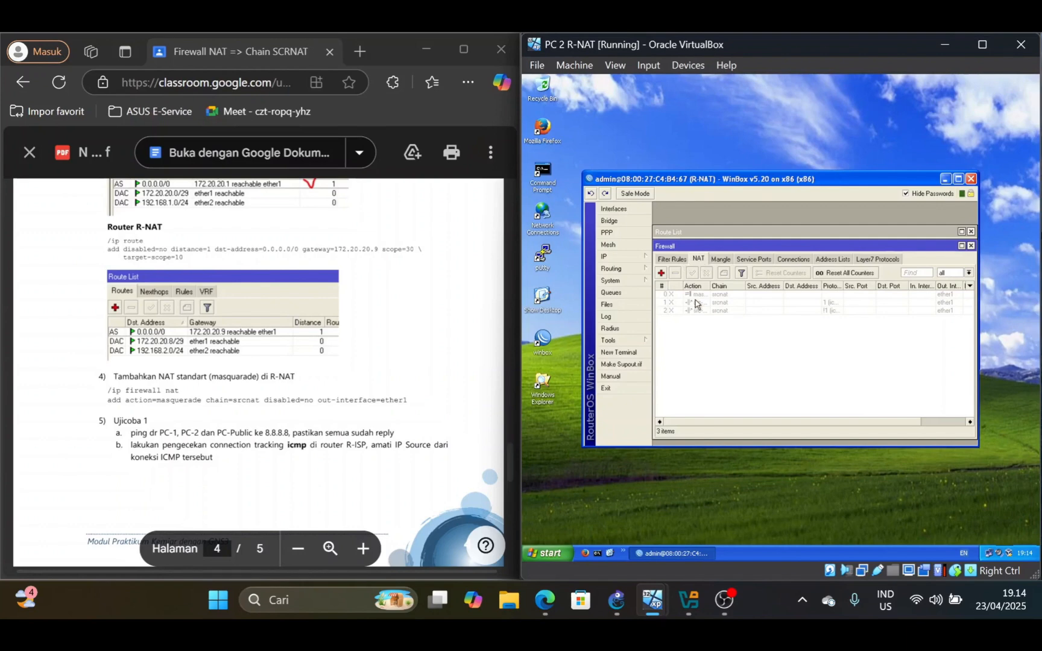
click(721, 295)
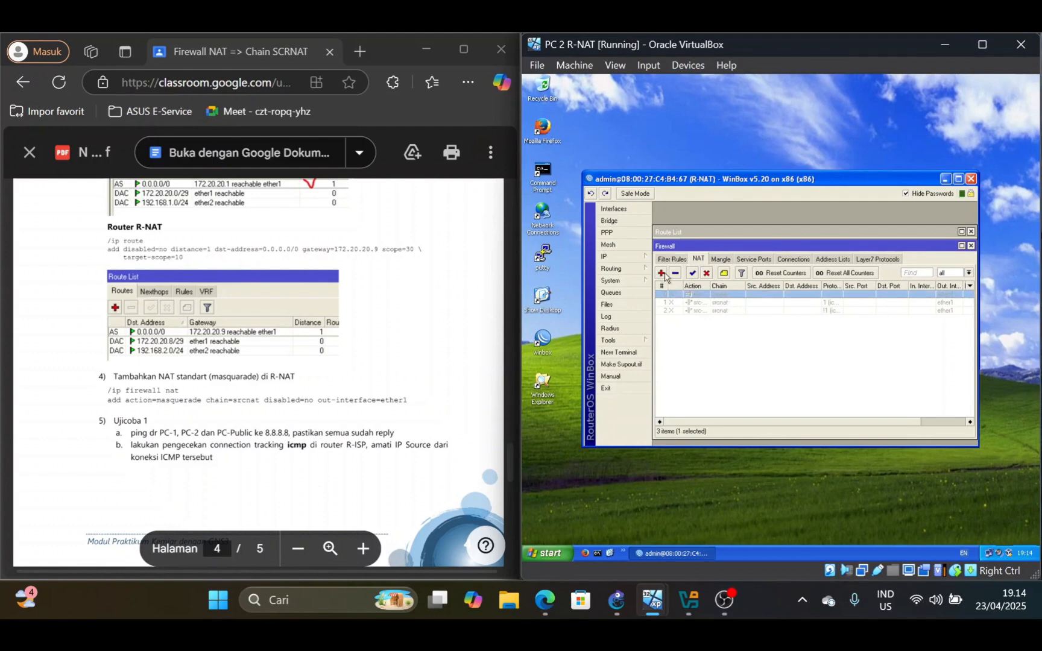
double_click(721, 302)
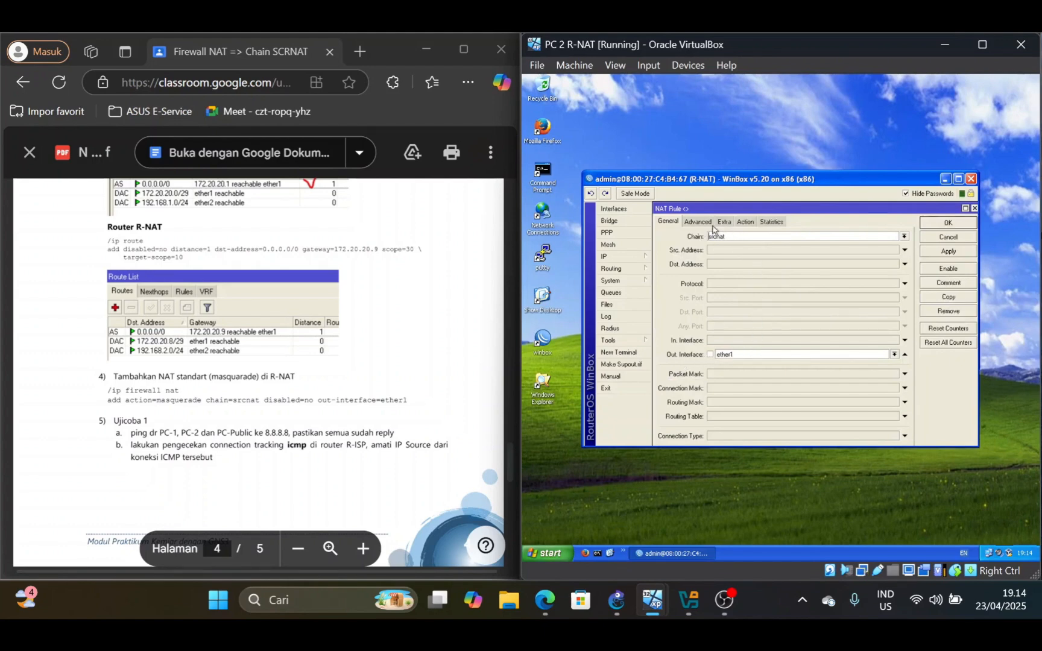
click(746, 222)
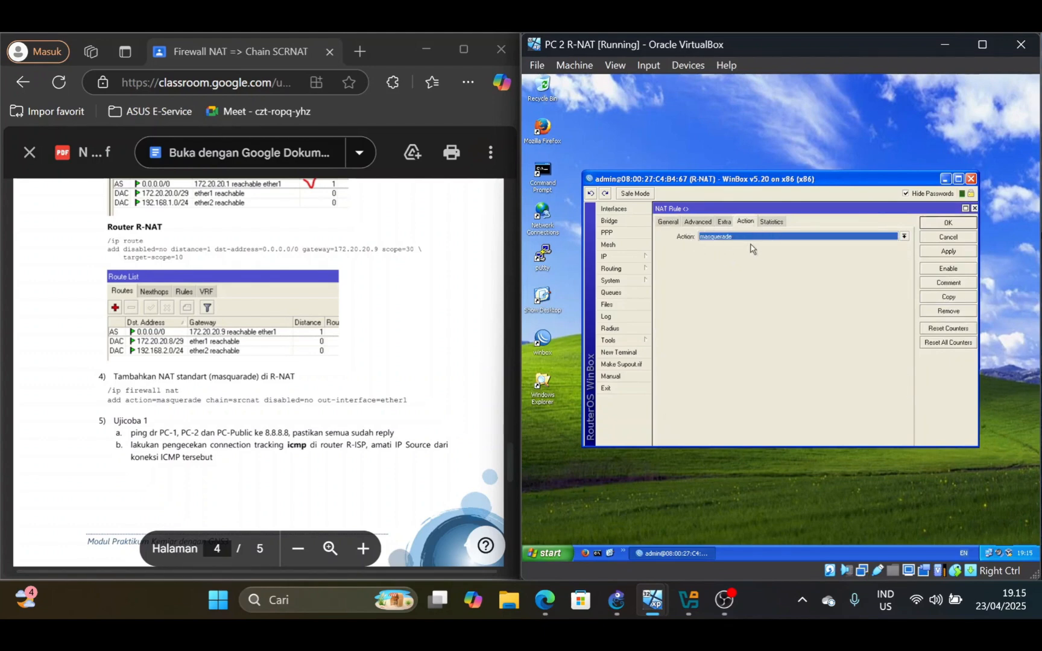
click(947, 224)
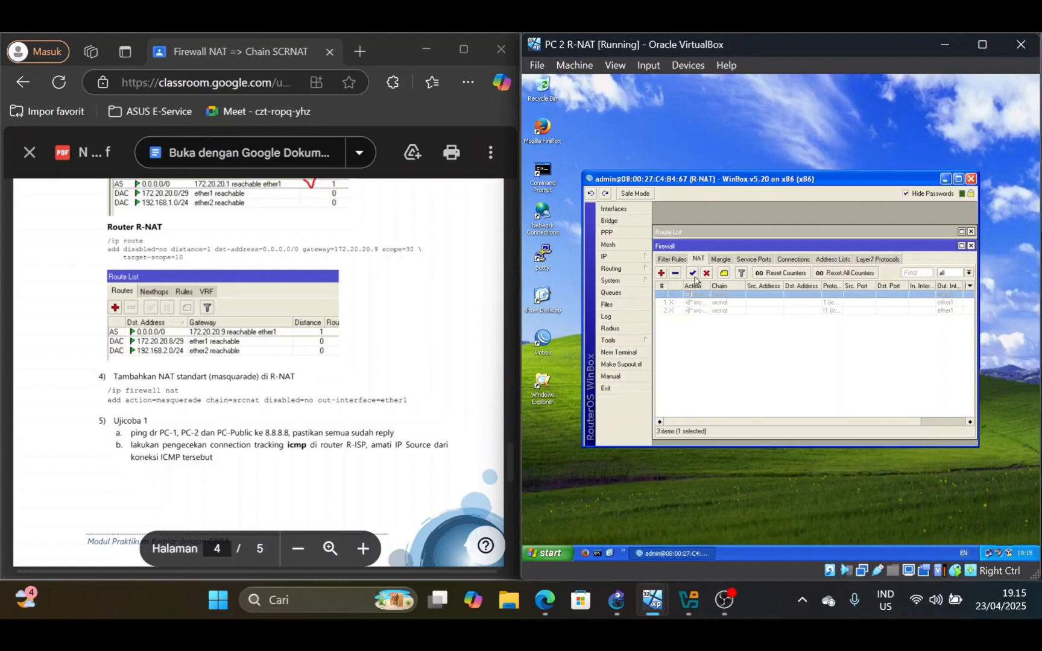
click(782, 363)
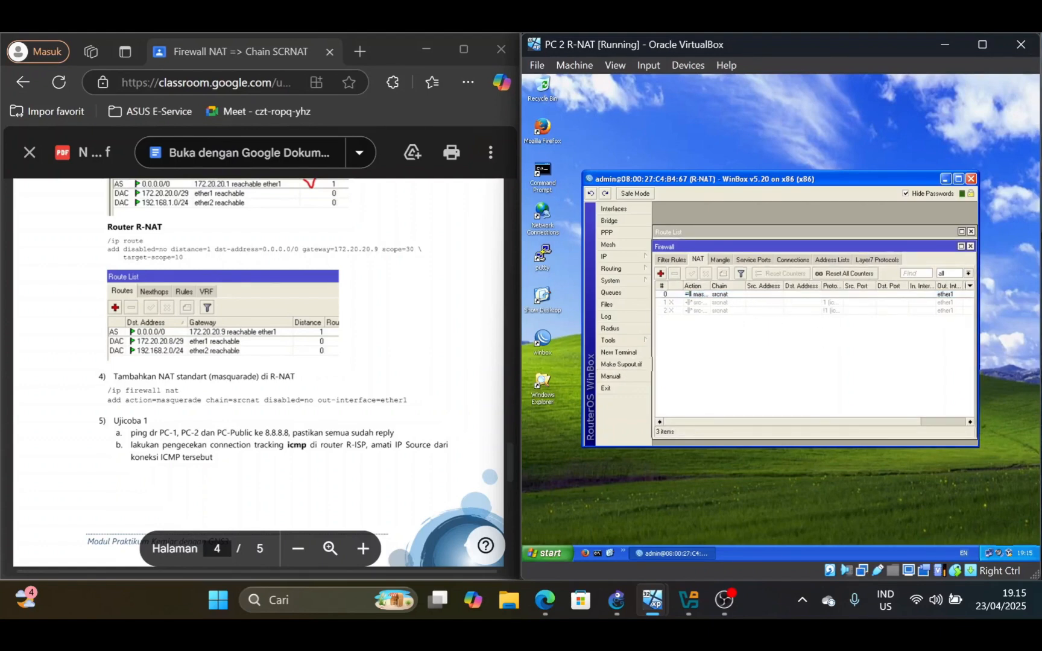
For the Ujicoba 1 test, ping 8.8.8.8 from a Command Prompt on PC 2 R-NAT
scroll(258, 372, down, 1)
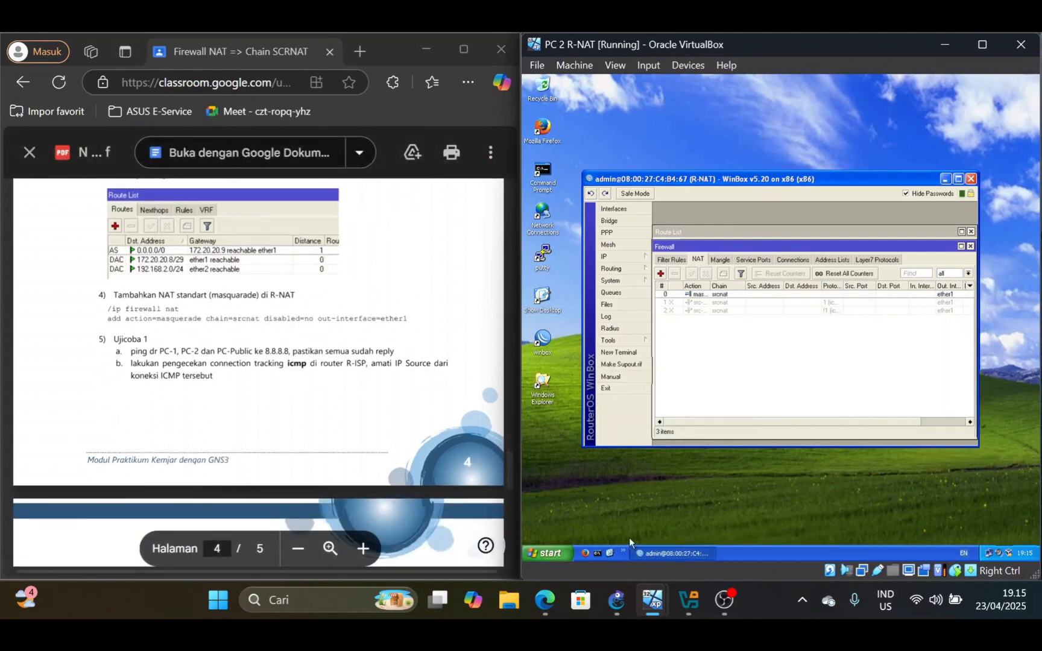
click(597, 553)
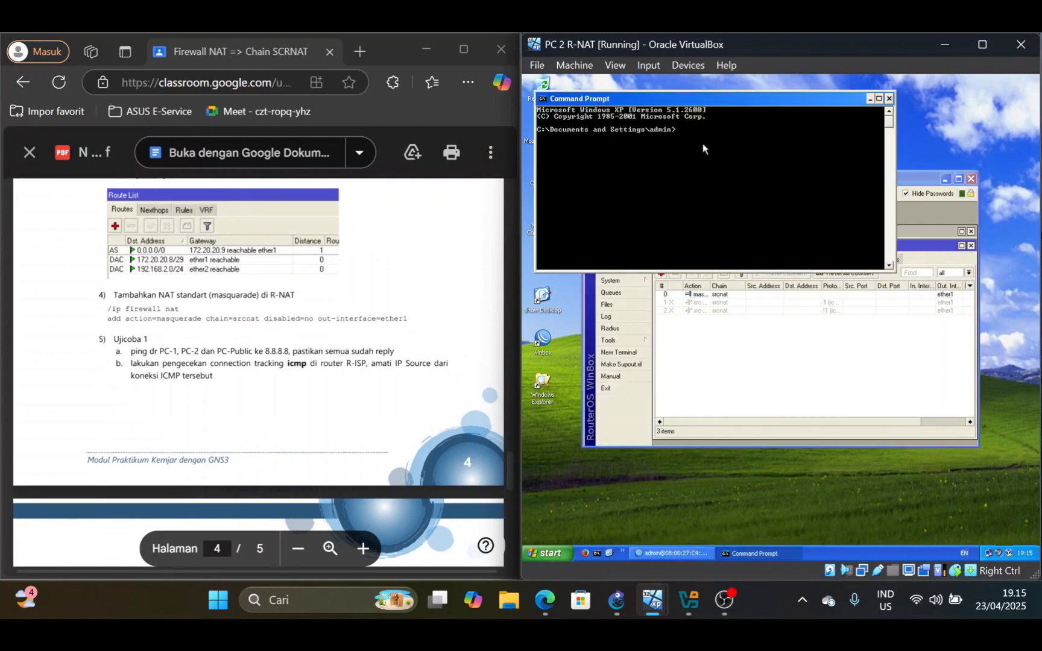
text(ping 8.8.8.8)
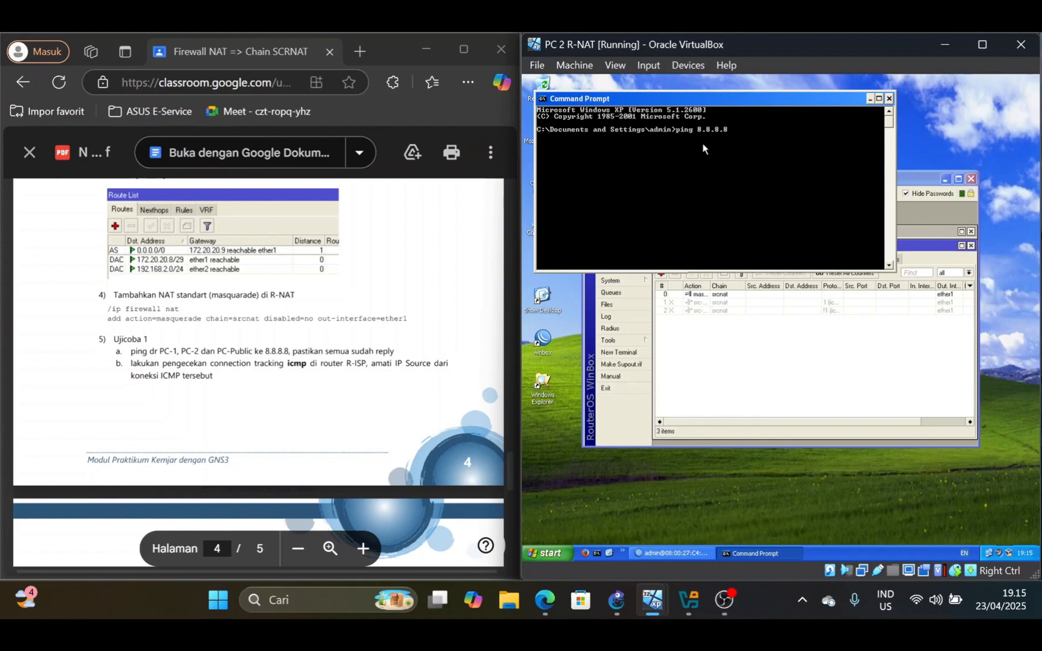
key(Return)
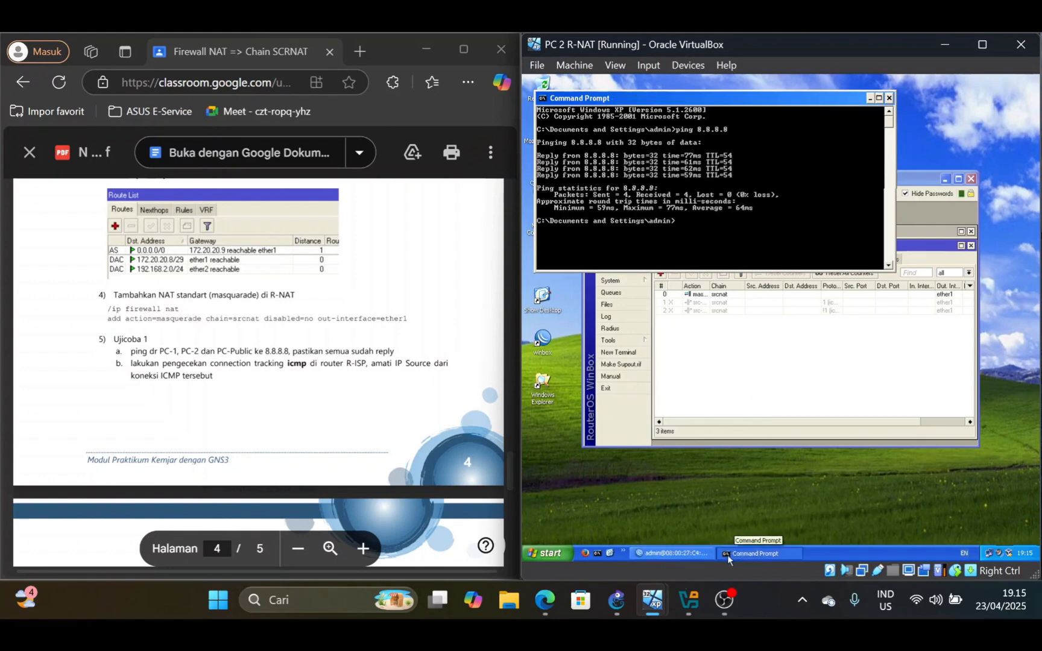
Switch to the PC 1 R-Routing machine and ping 8.8.8.8 from its Command Prompt
mouse_move(662, 600)
click(624, 499)
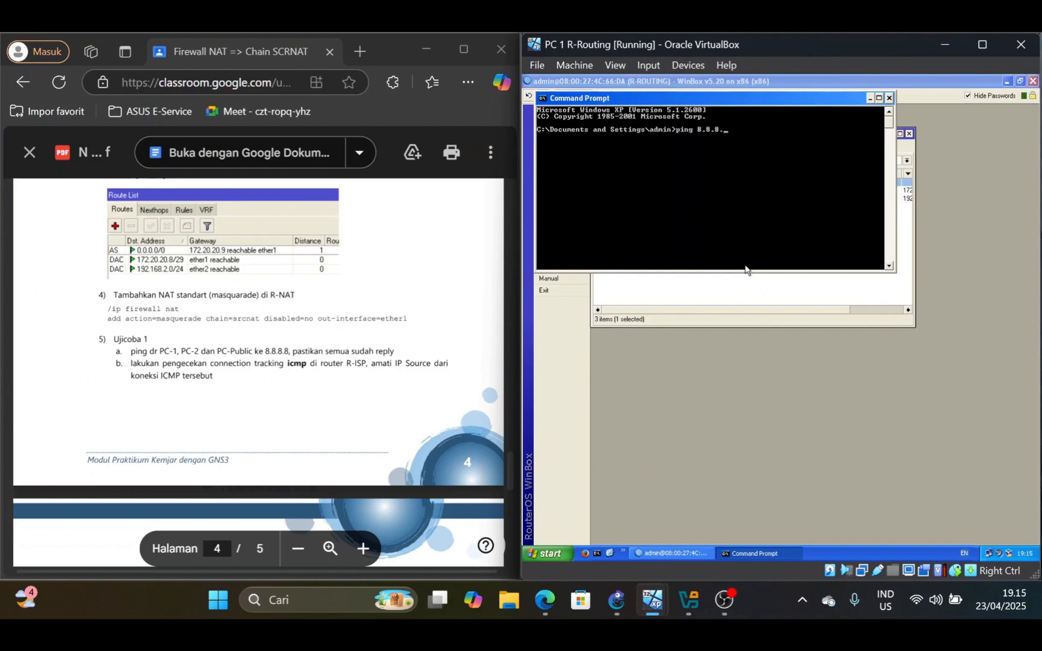
key(Return)
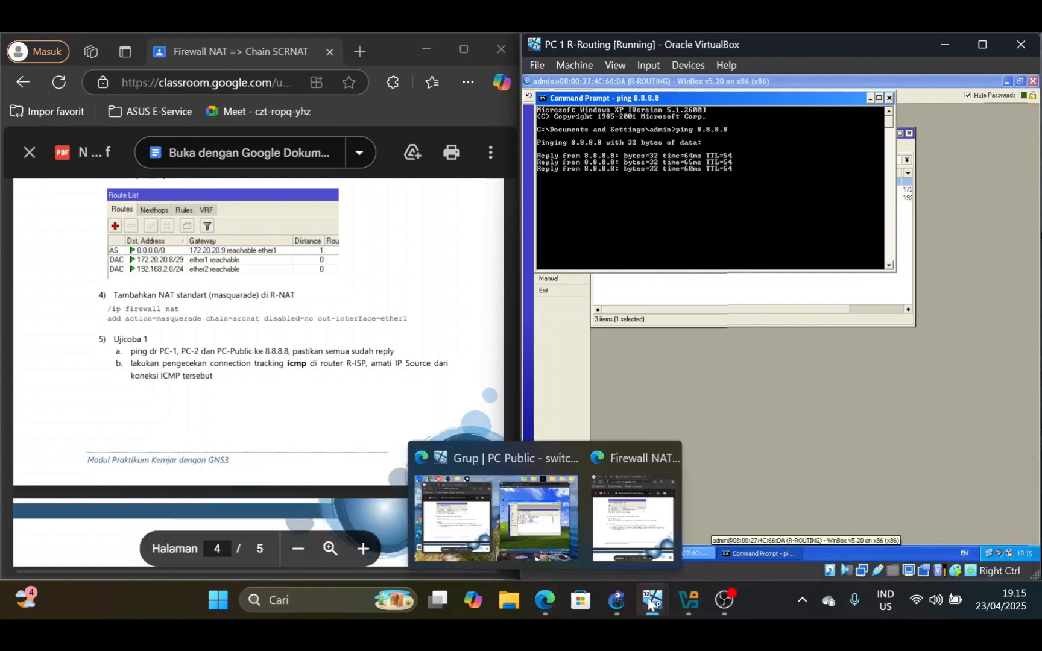
Switch to the PC Public machine and ping 8.8.8.8 from its Command Prompt
mouse_move(652, 600)
click(353, 530)
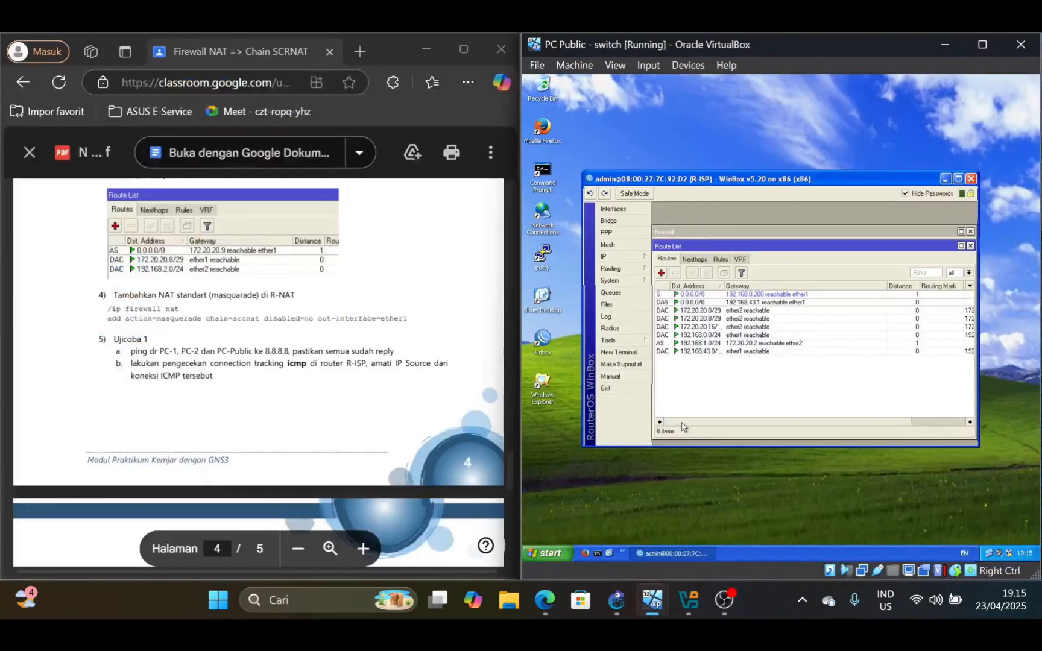
click(599, 554)
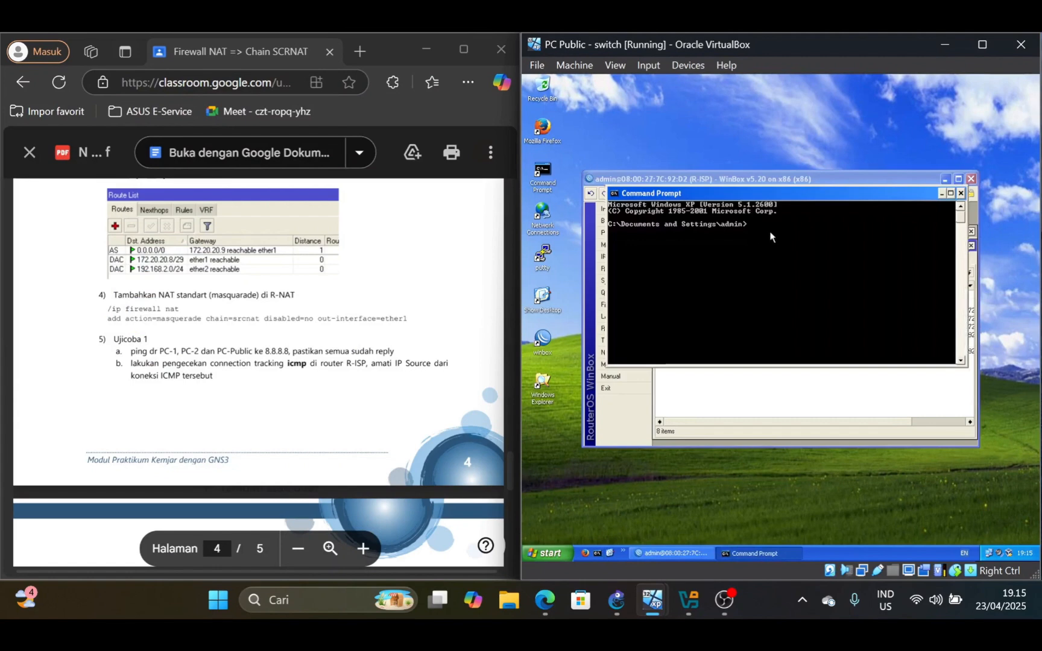
text(ping 8.8)
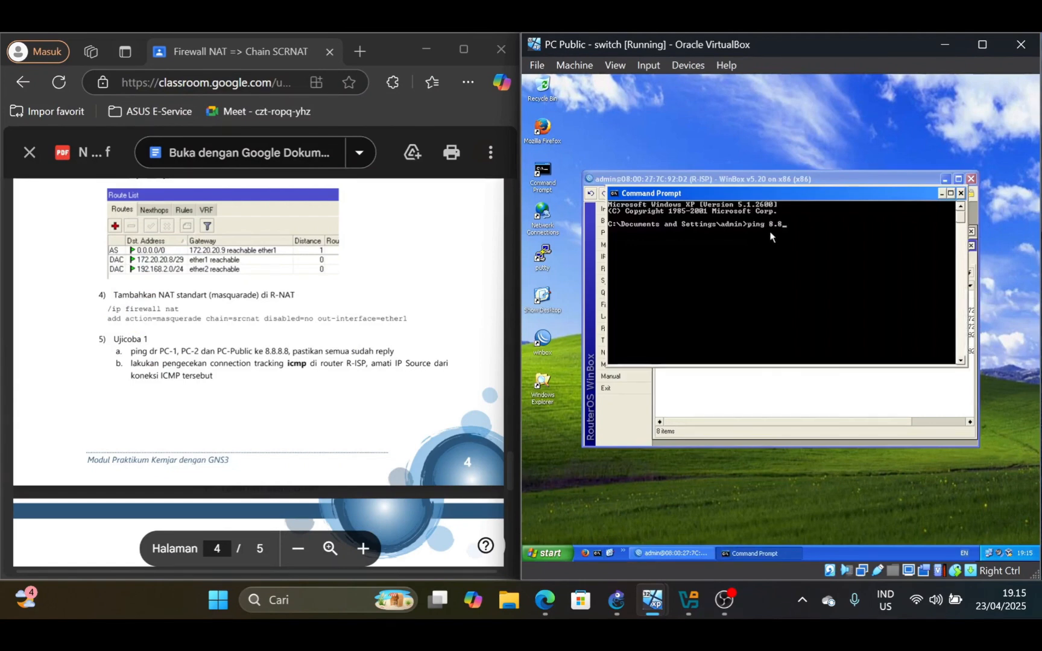
text(.8.8)
key(Return)
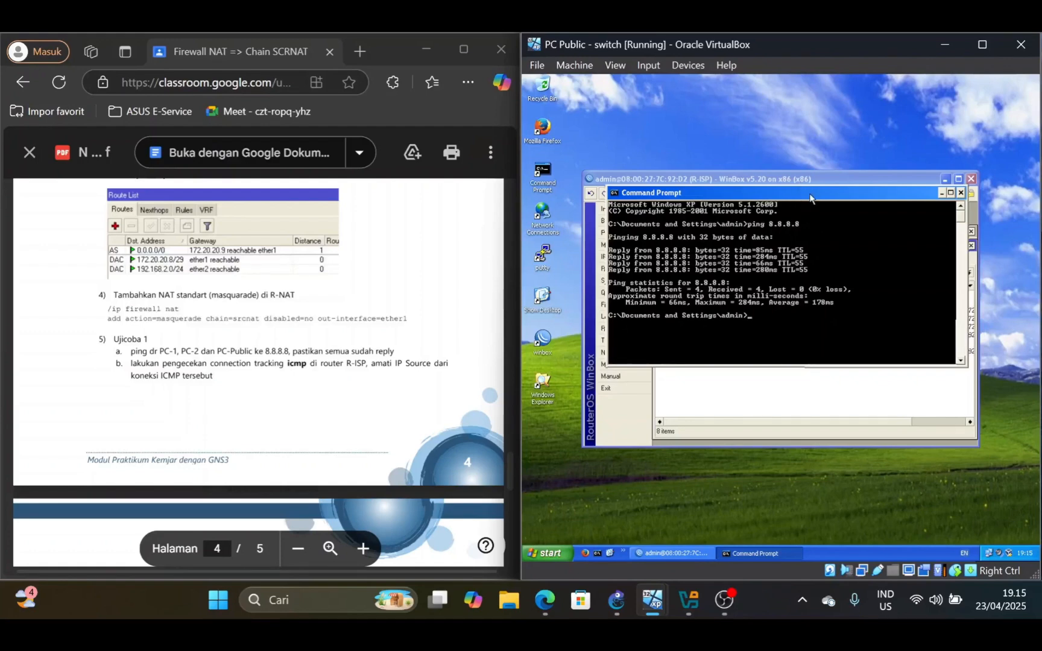
On PC Public, open R-ISP's firewall connection tracking list in WinBox
click(873, 395)
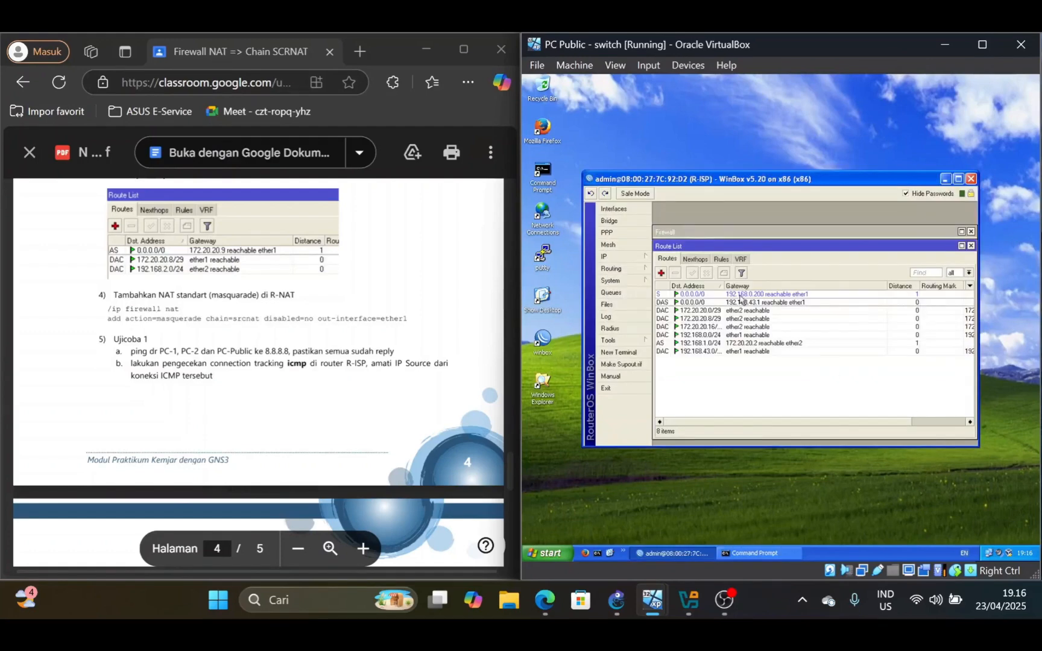
click(620, 257)
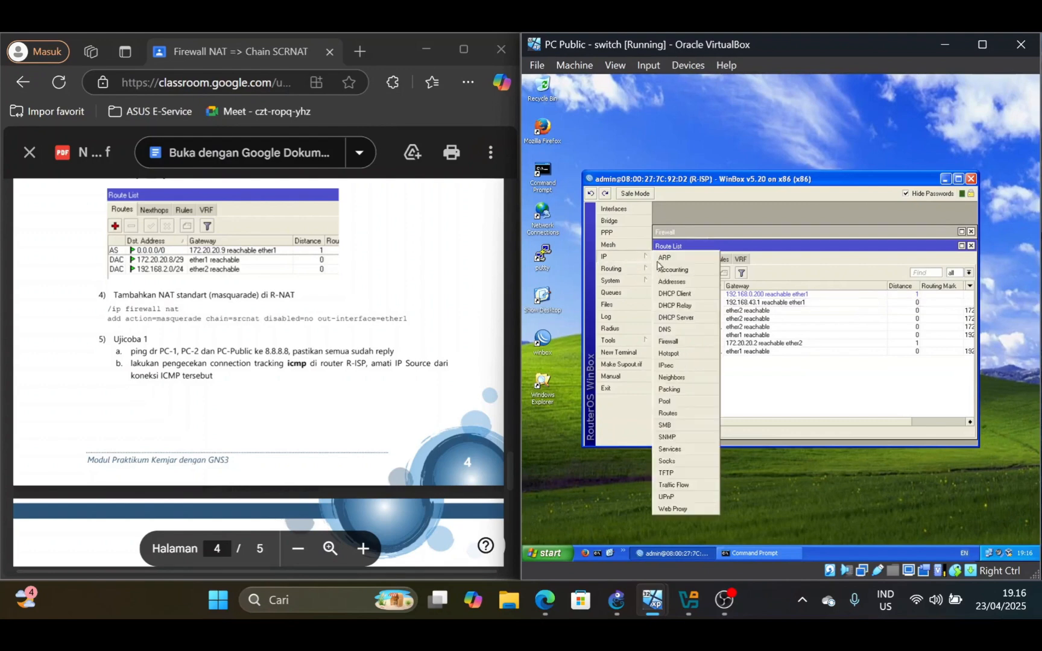
click(698, 344)
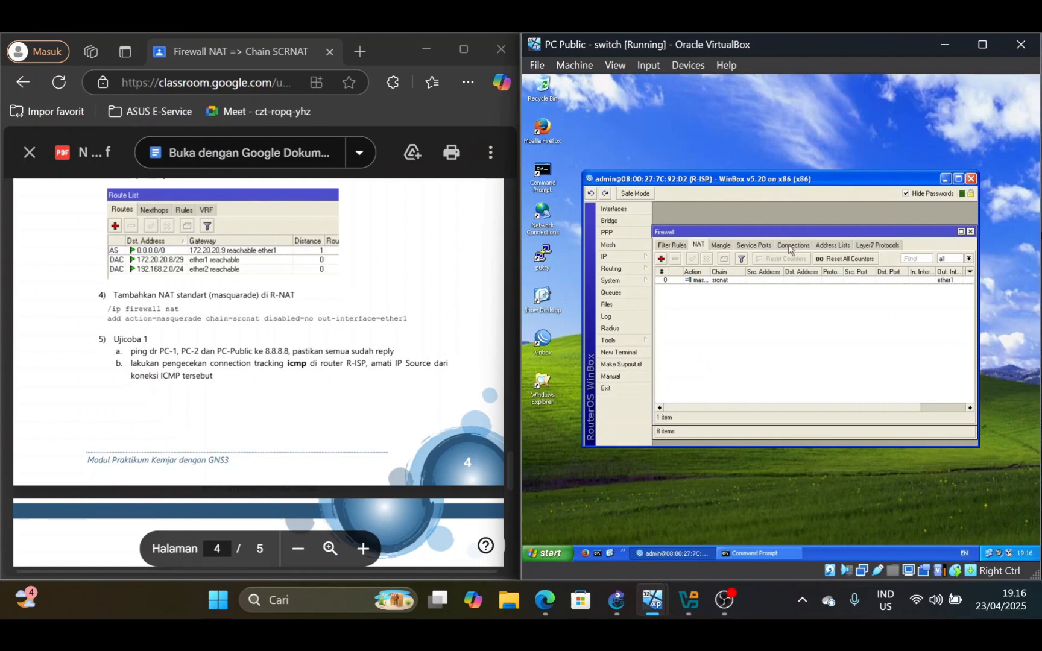
click(790, 246)
Arrange the WinBox and Command Prompt windows so both are visible, and ping 8.8.8.8 again from PC Public
drag(831, 179, 758, 102)
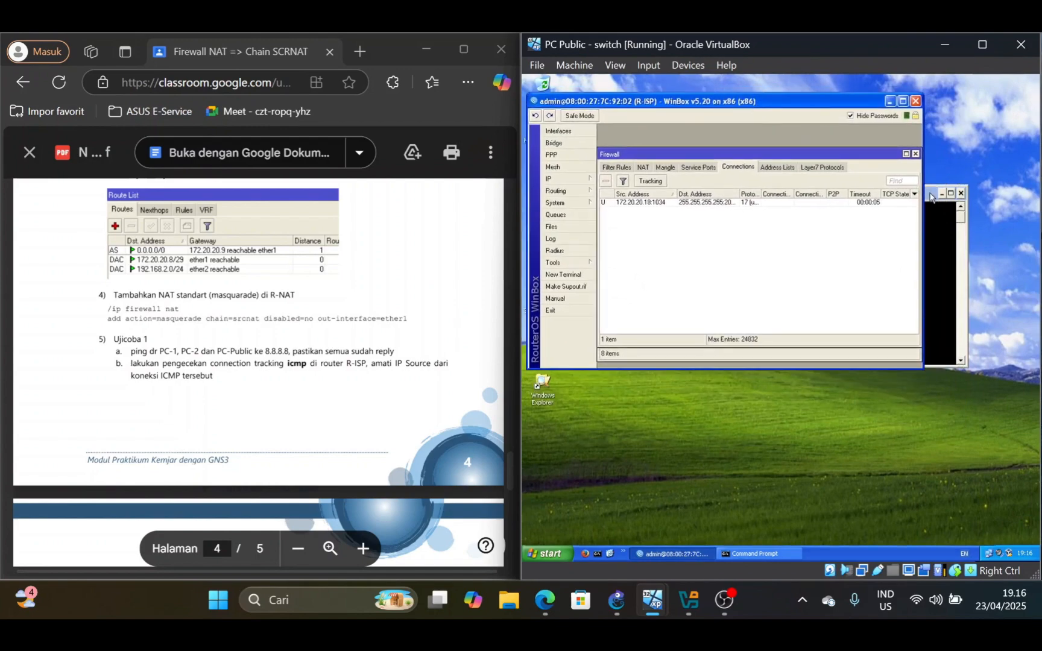
drag(931, 197, 902, 352)
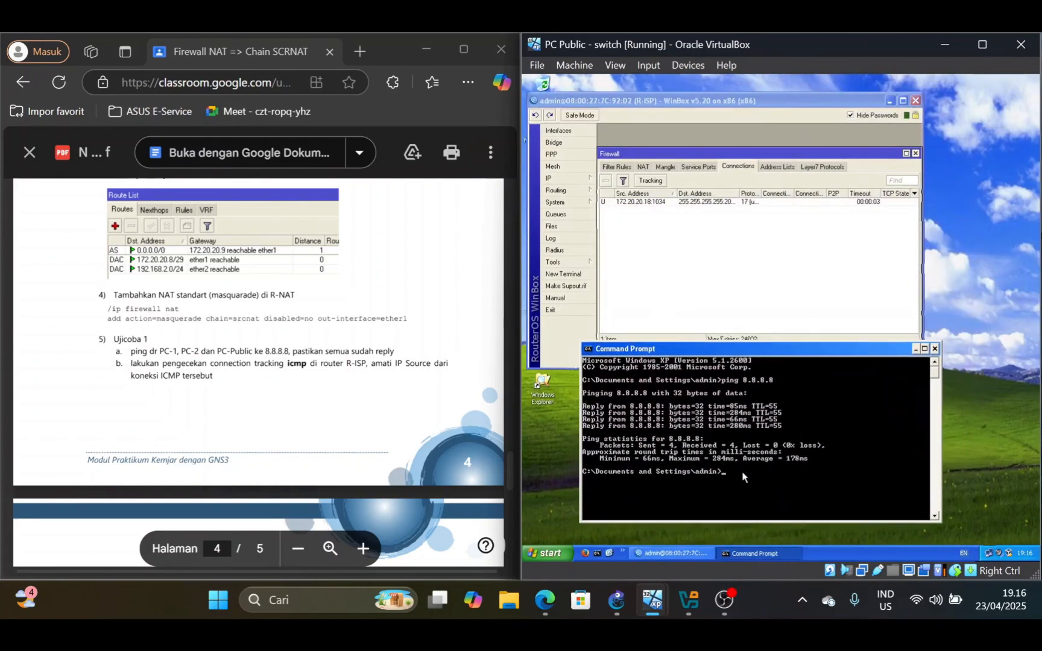
key(Up)
key(Return)
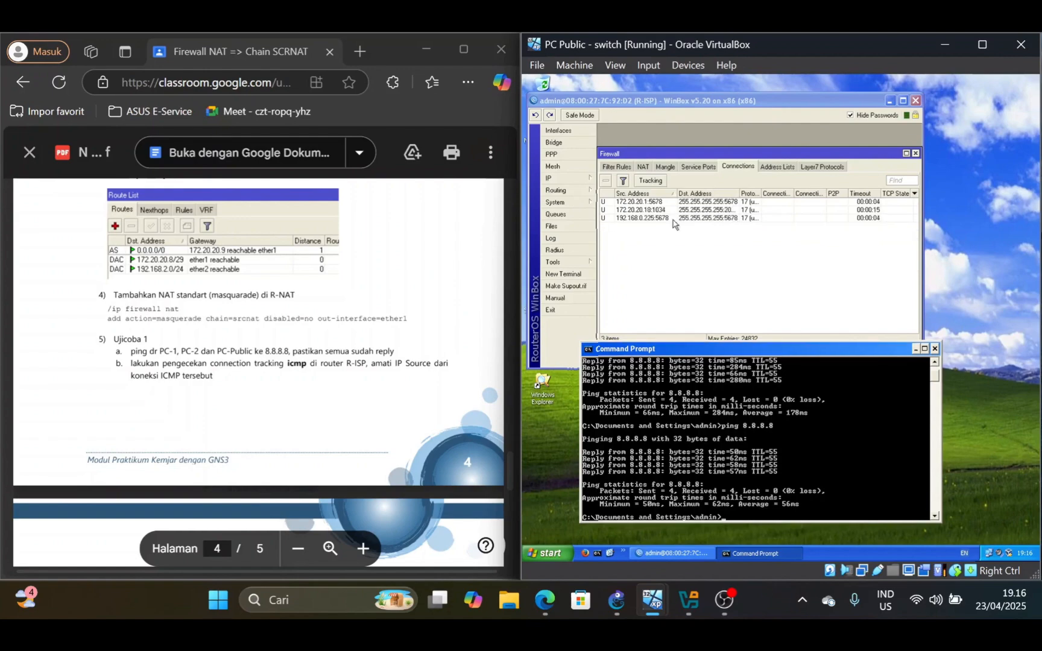
Ping 8.8.8.8 again from PC 1 R-Routing, and return to PC Public to observe the ICMP source IP in R-ISP's connections
mouse_move(654, 598)
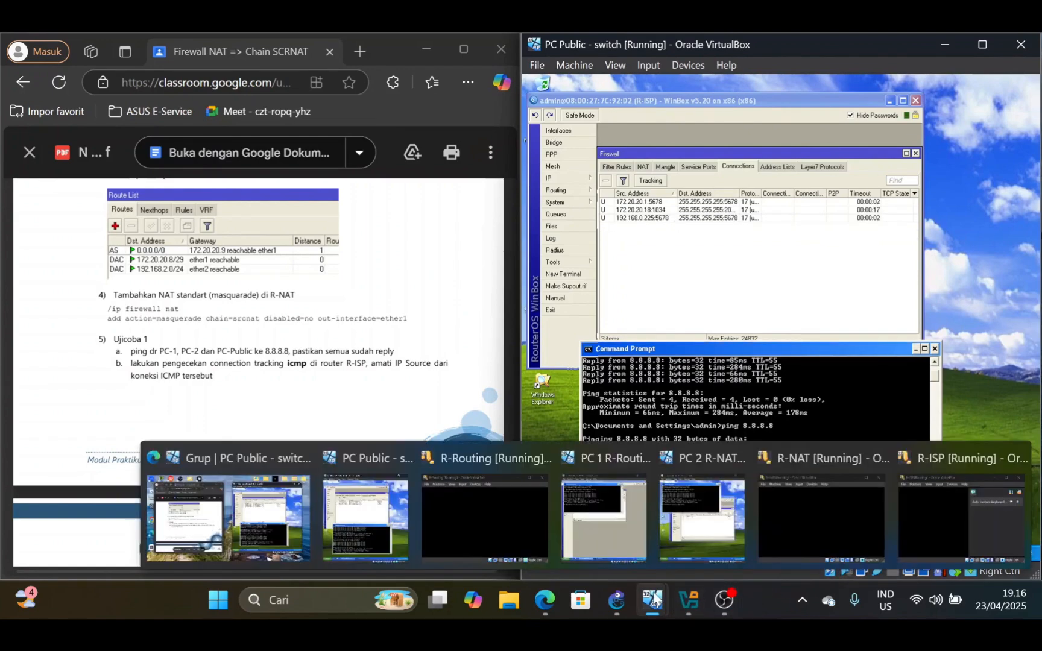
click(643, 531)
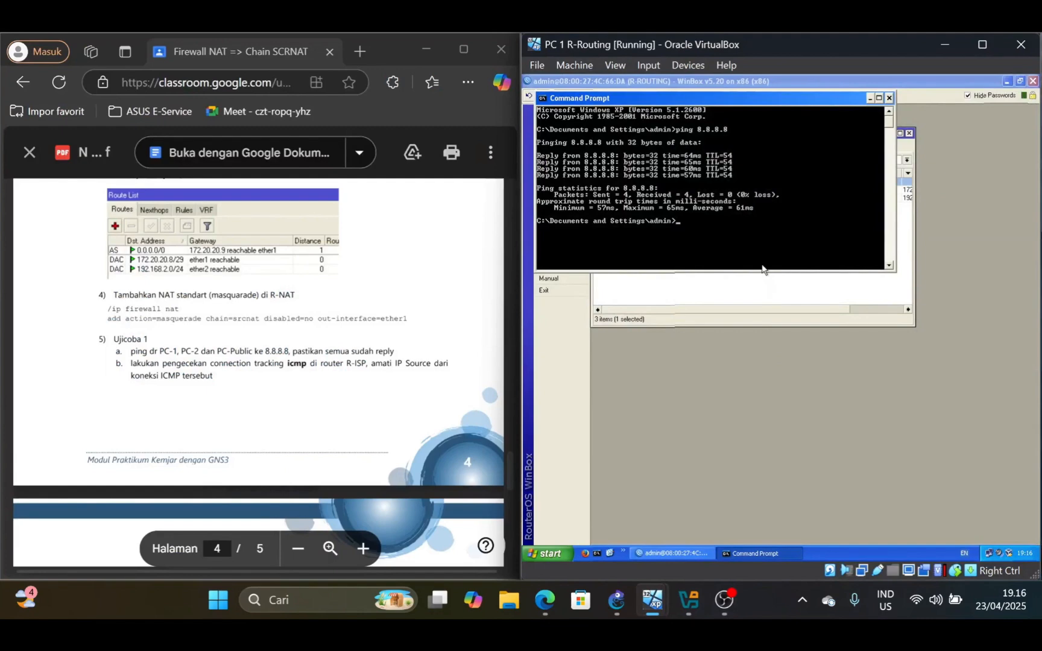
key(Up)
key(Return)
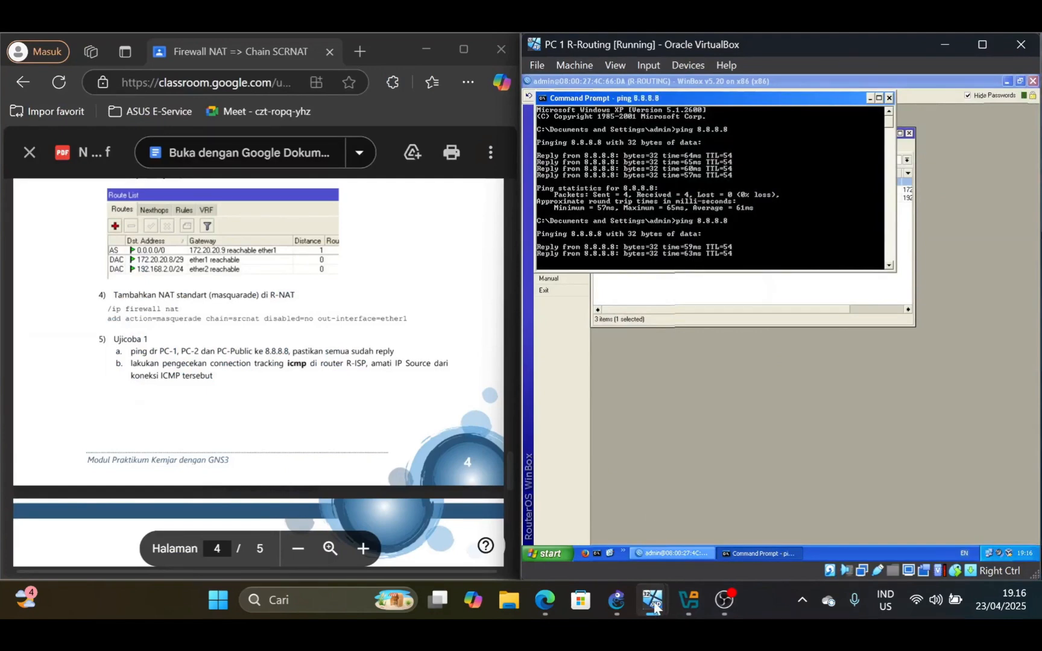
mouse_move(656, 606)
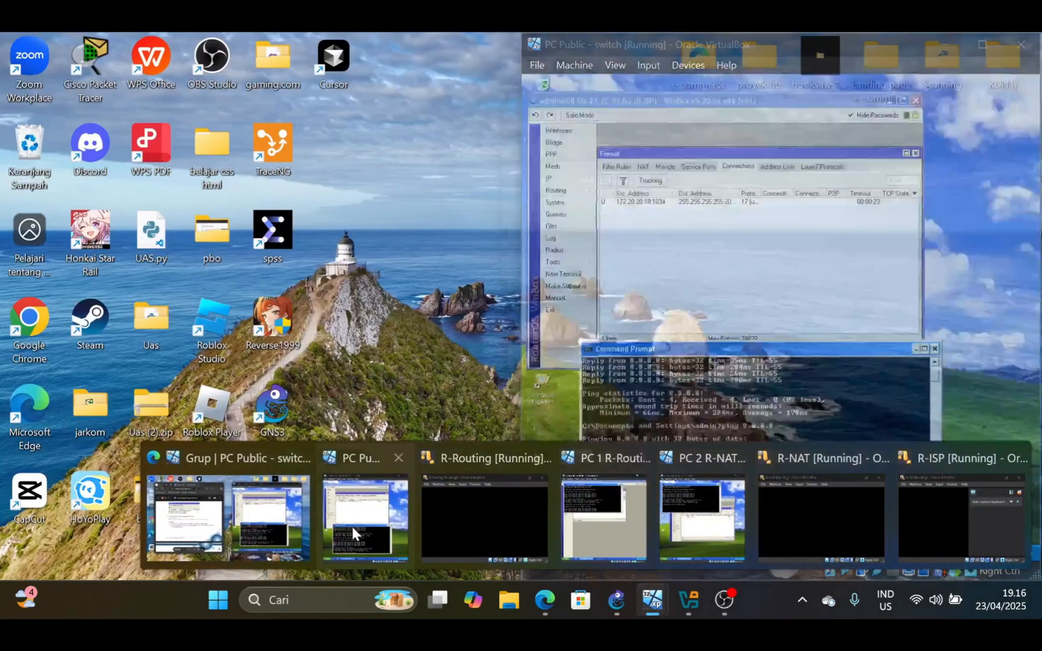
click(352, 527)
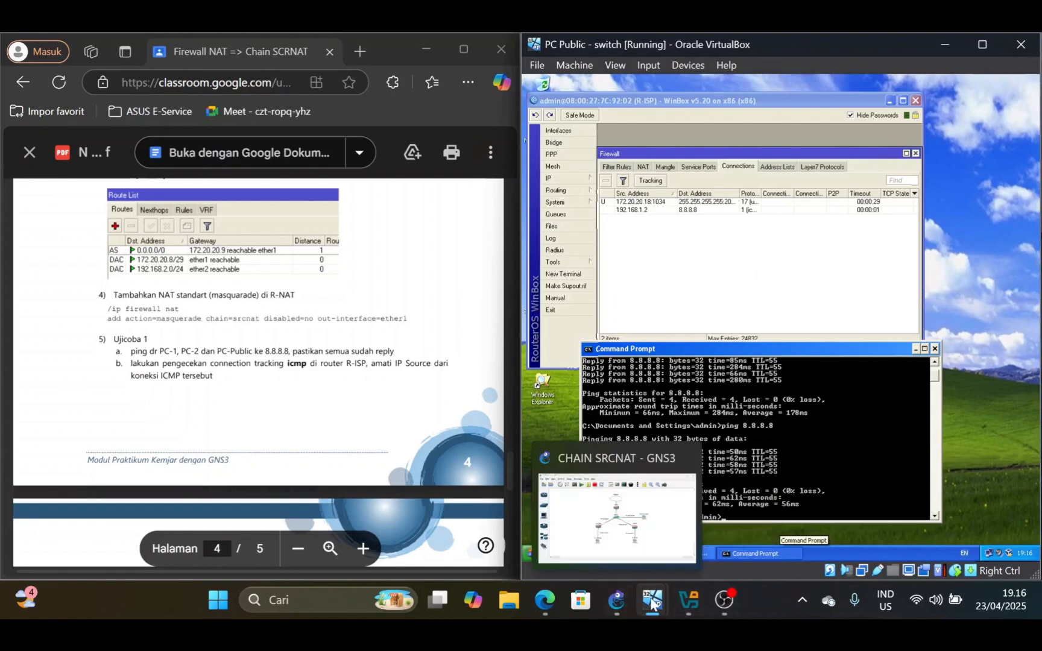
Repeat the 8.8.8.8 ping from PC 2 R-NAT, and return to PC Public to check its ICMP connection on R-ISP
mouse_move(652, 600)
click(701, 522)
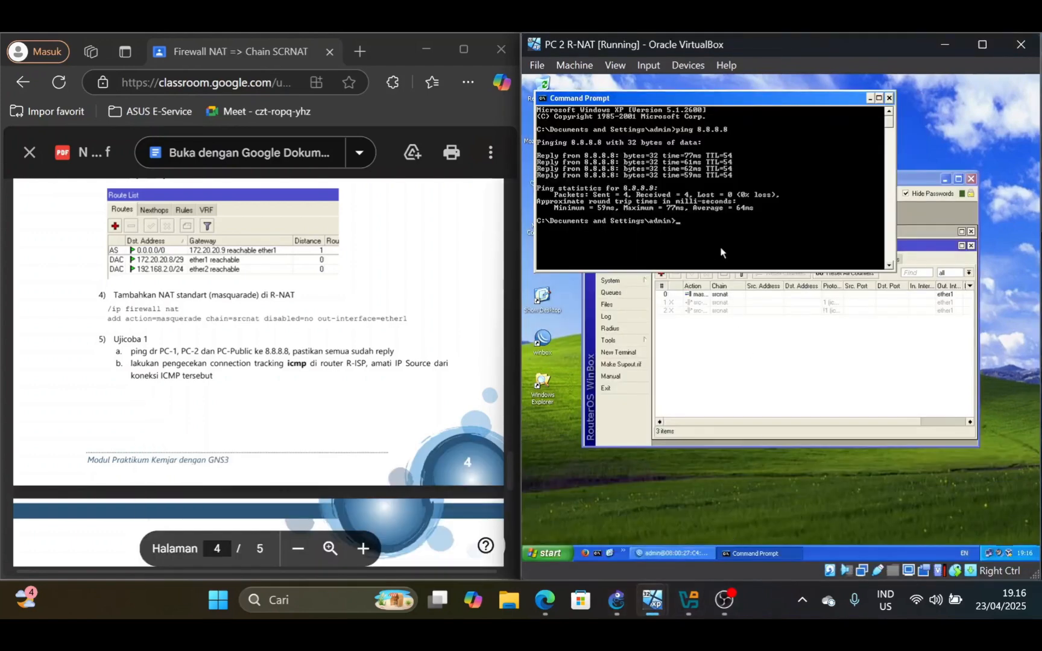
key(Up)
key(Return)
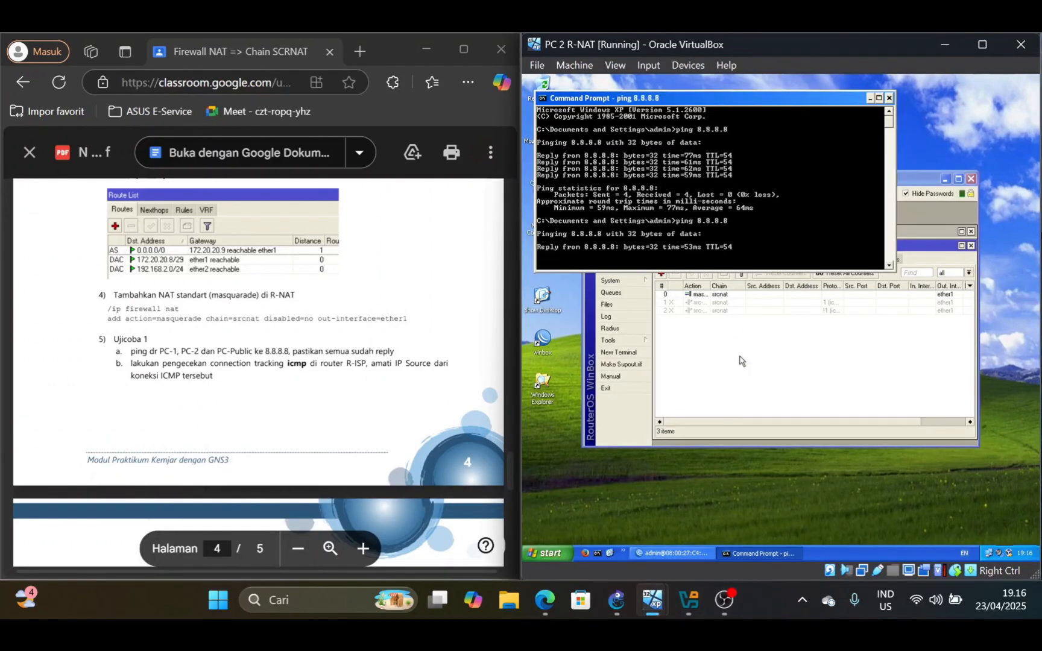
mouse_move(648, 597)
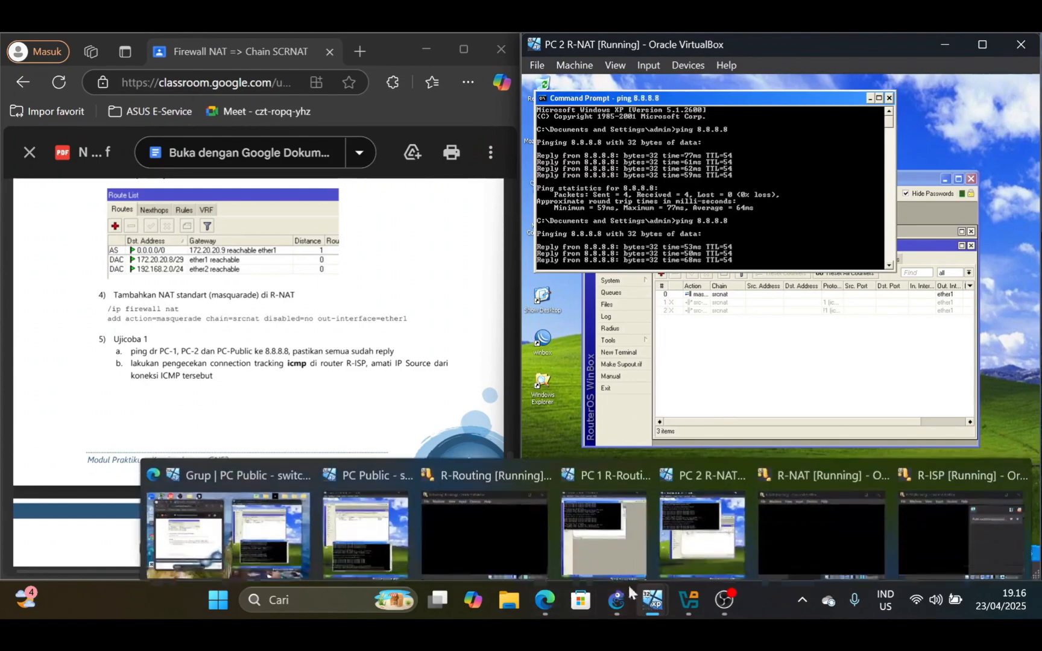
click(401, 530)
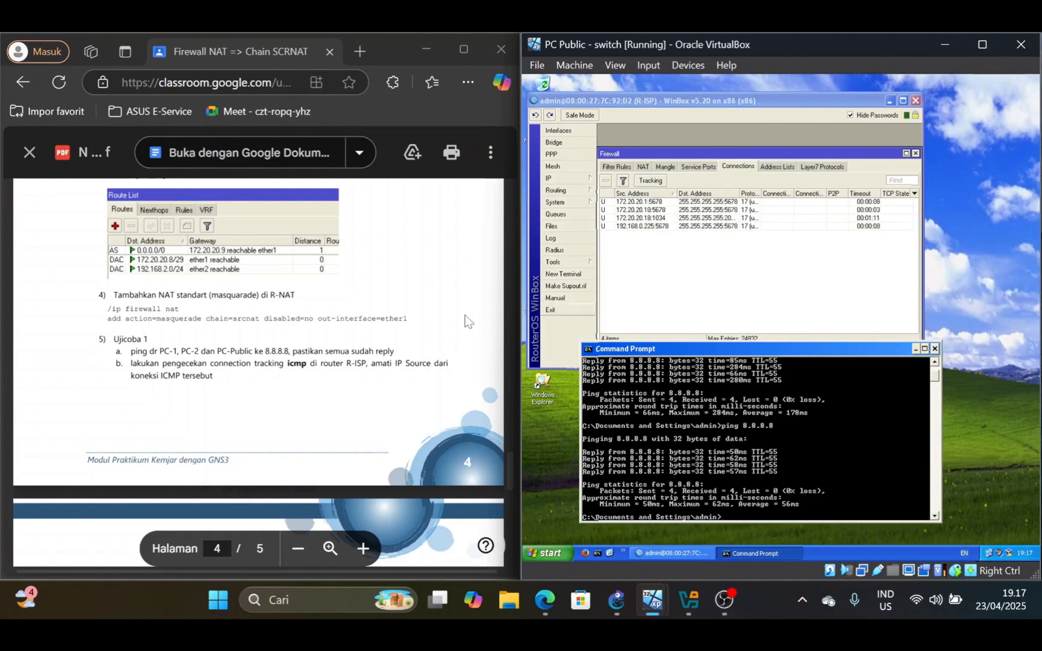
Following lab step 6a, switch to PC 2 R-NAT and disable R-NAT's srcnat masquerade rule
scroll(468, 321, down, 5)
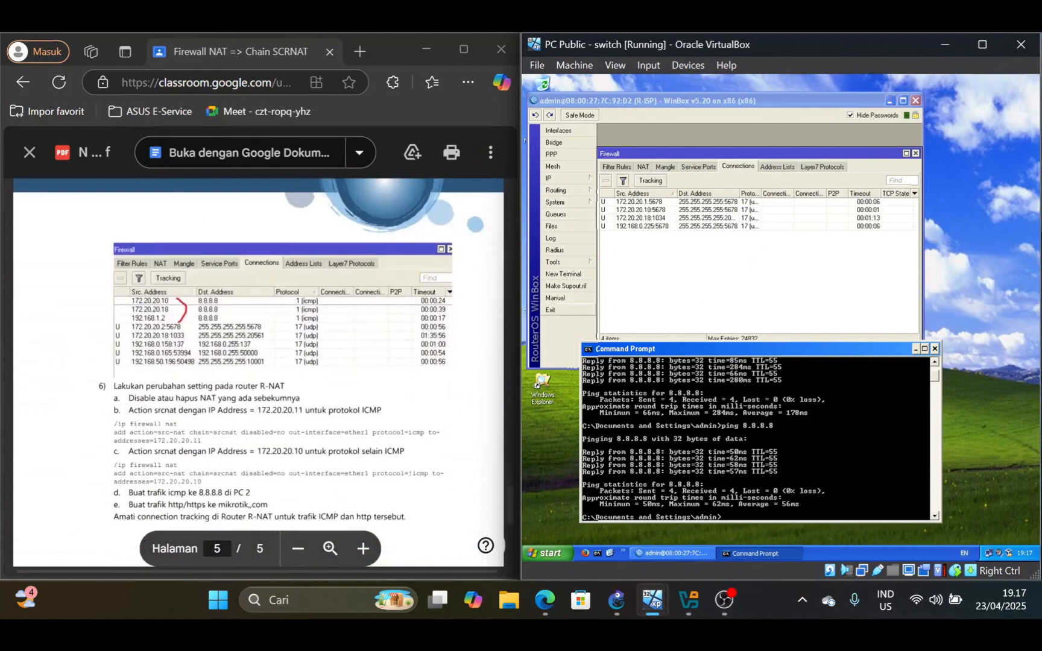
scroll(258, 372, up, 5)
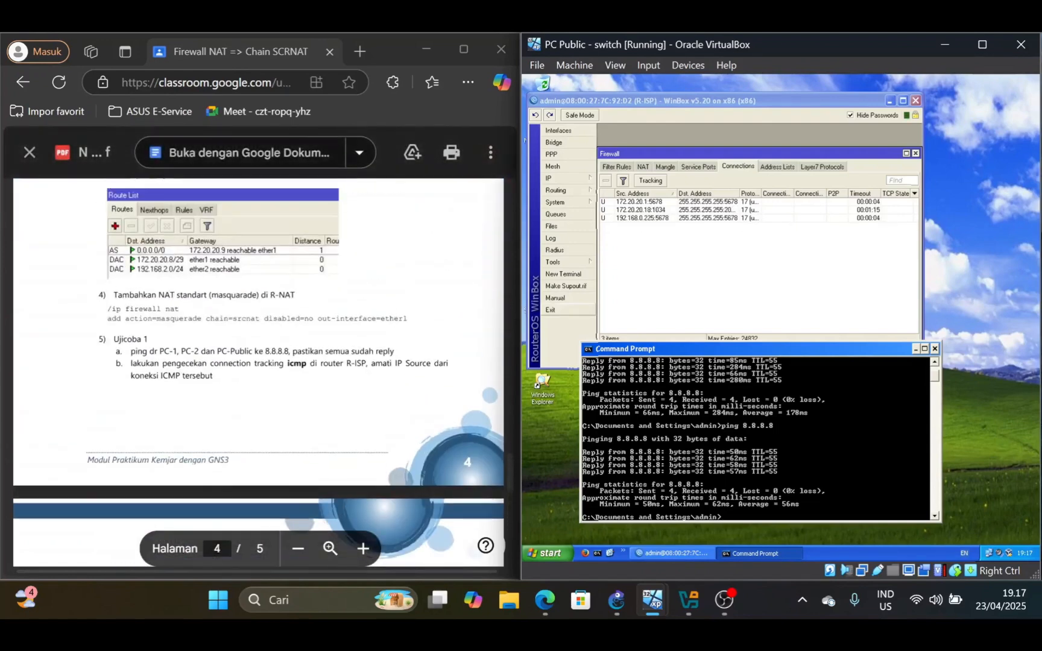
scroll(258, 372, down, 5)
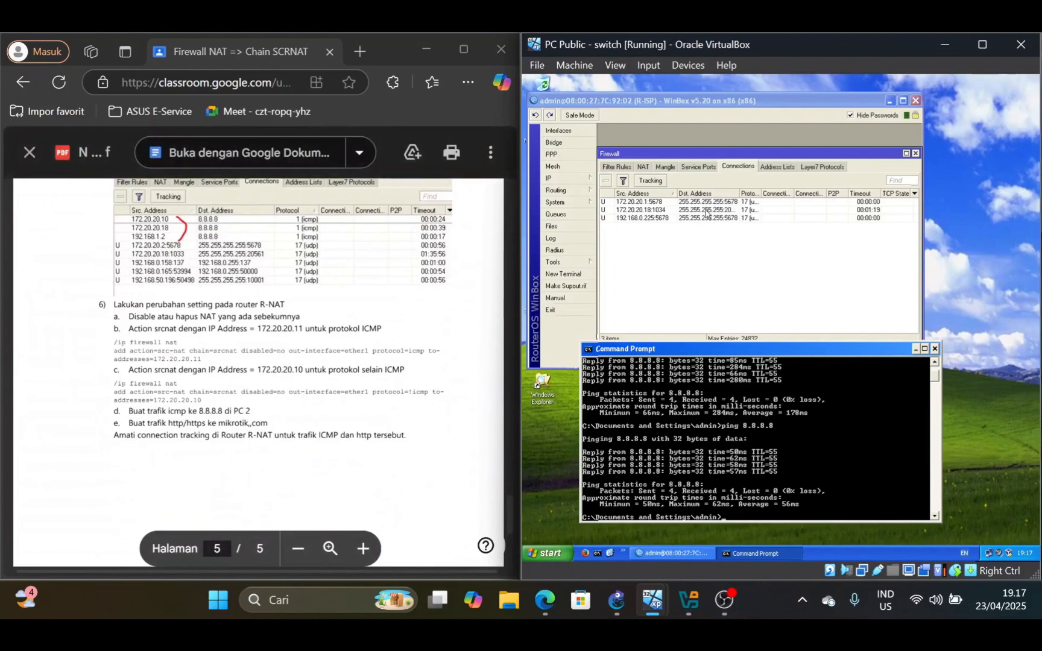
mouse_move(652, 600)
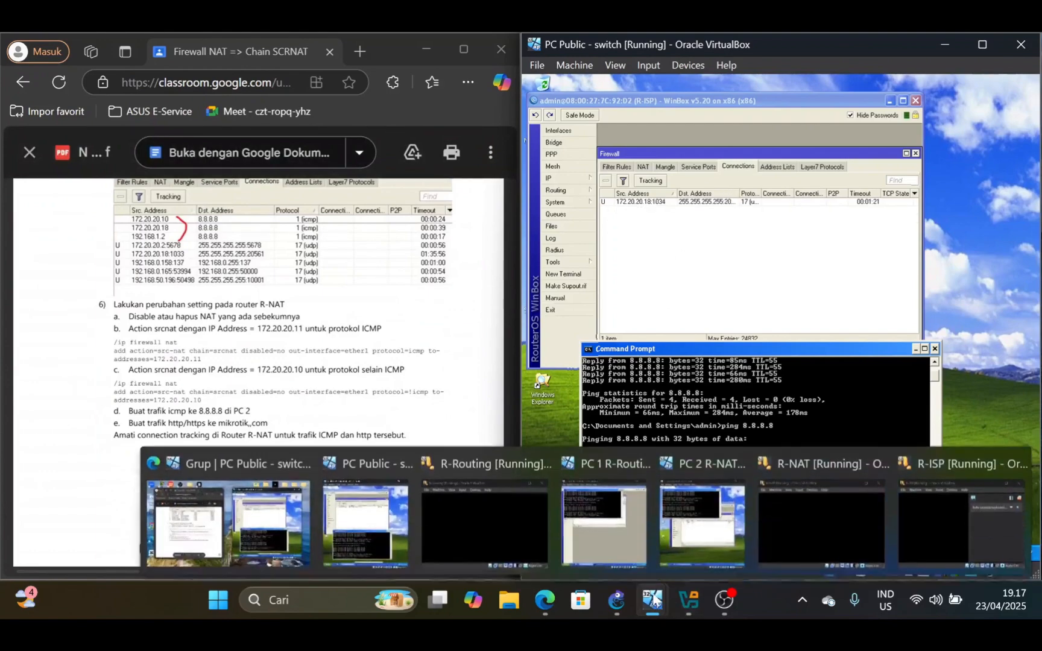
click(699, 516)
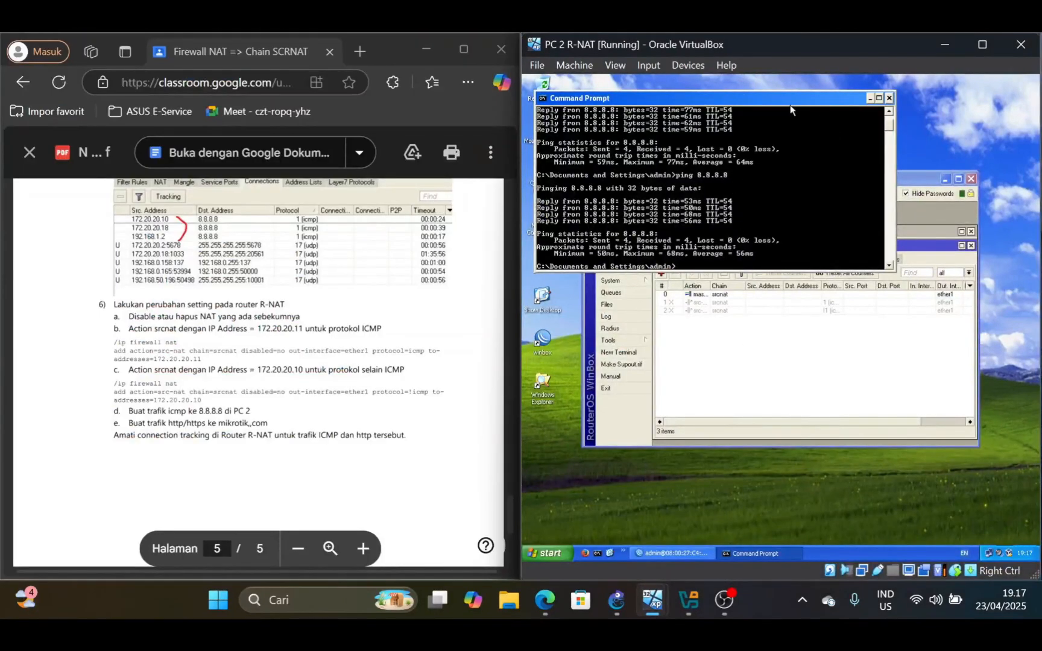
click(772, 357)
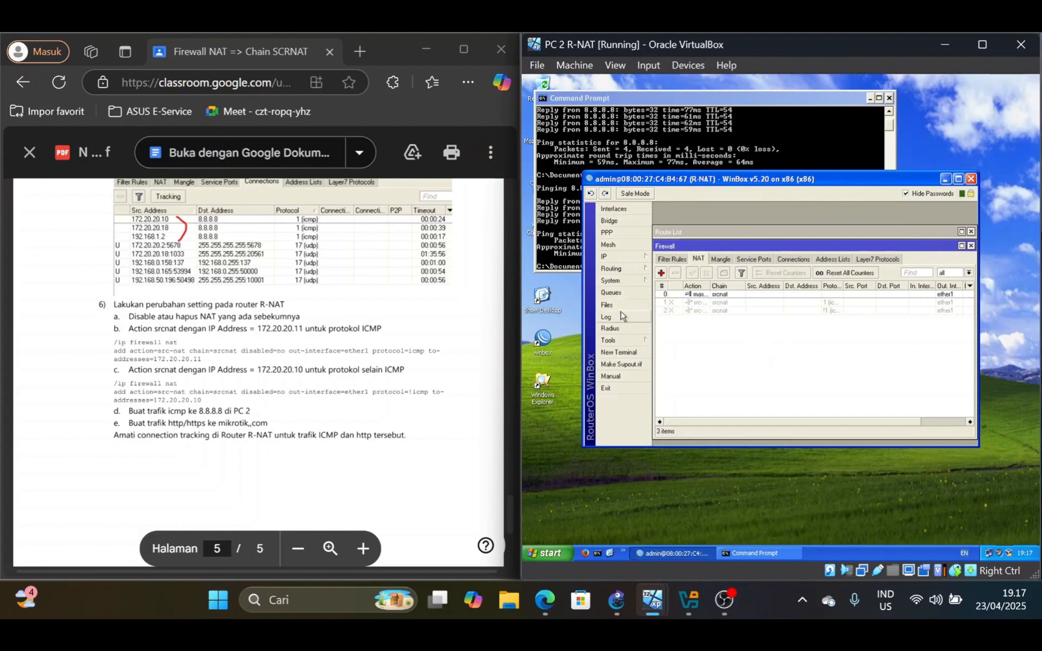
click(729, 296)
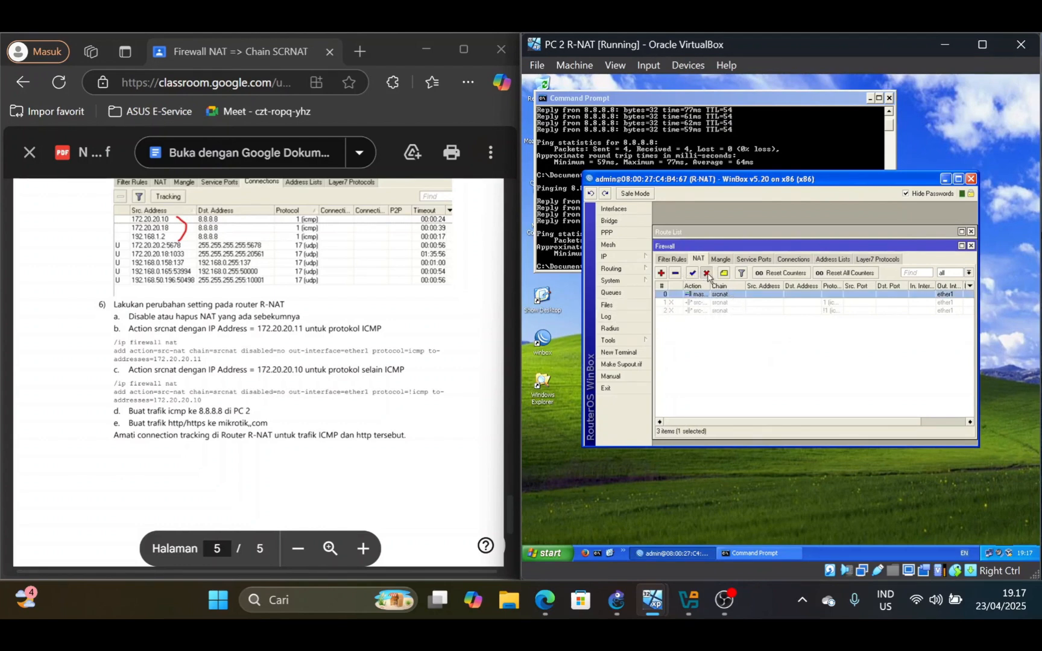
click(707, 274)
Check the src-nat rule for ICMP with out-interface ether1 and to-address 172.20.20.11, and enable it
click(741, 303)
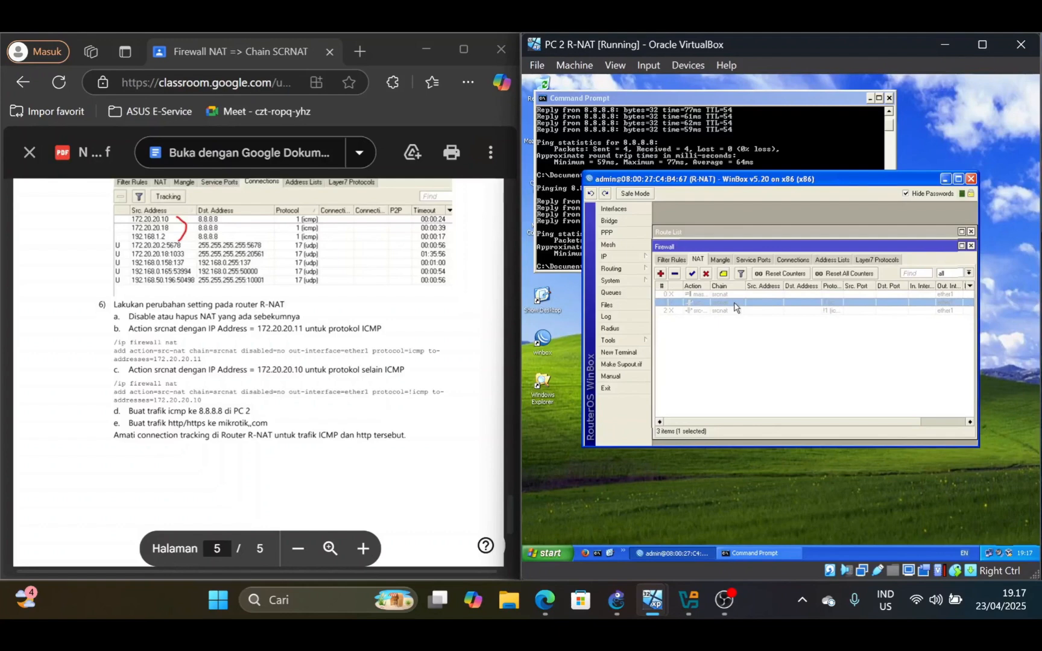
double_click(734, 303)
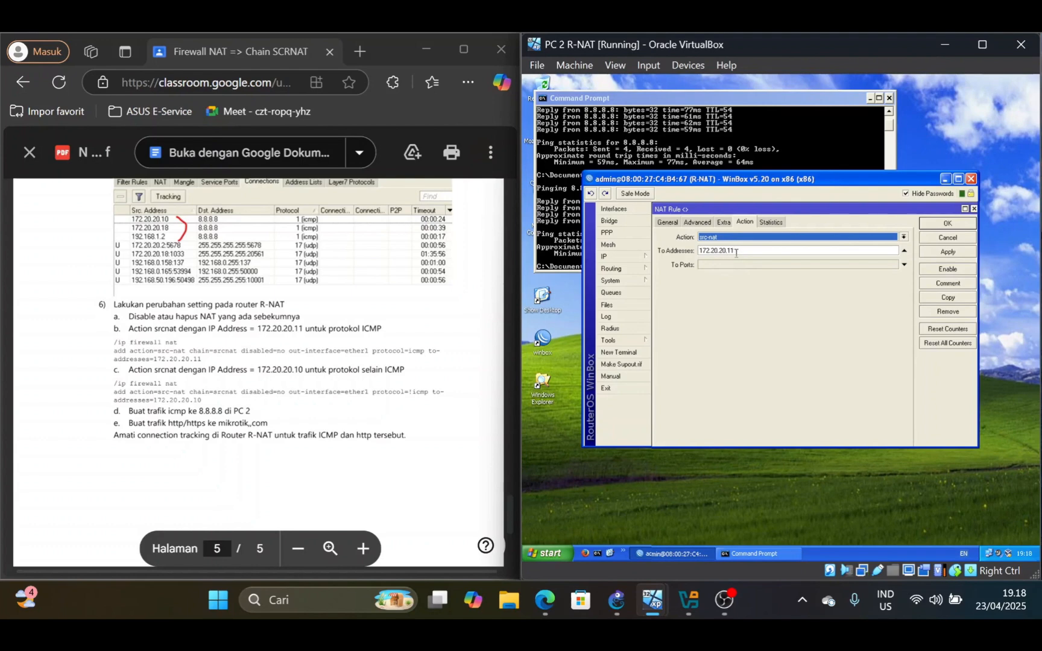
click(668, 222)
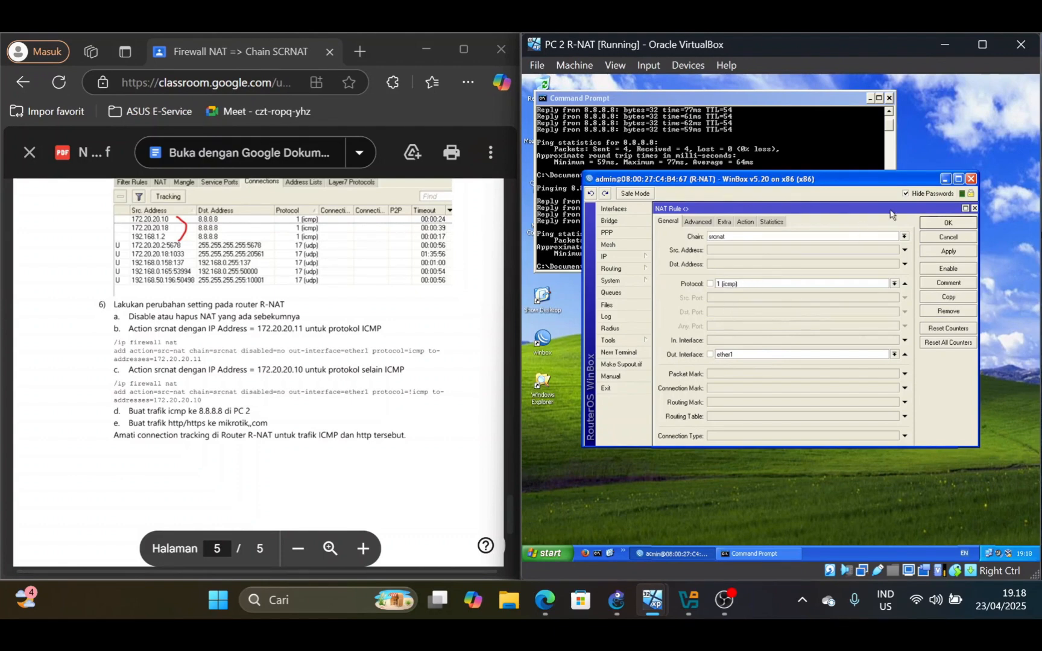
click(956, 224)
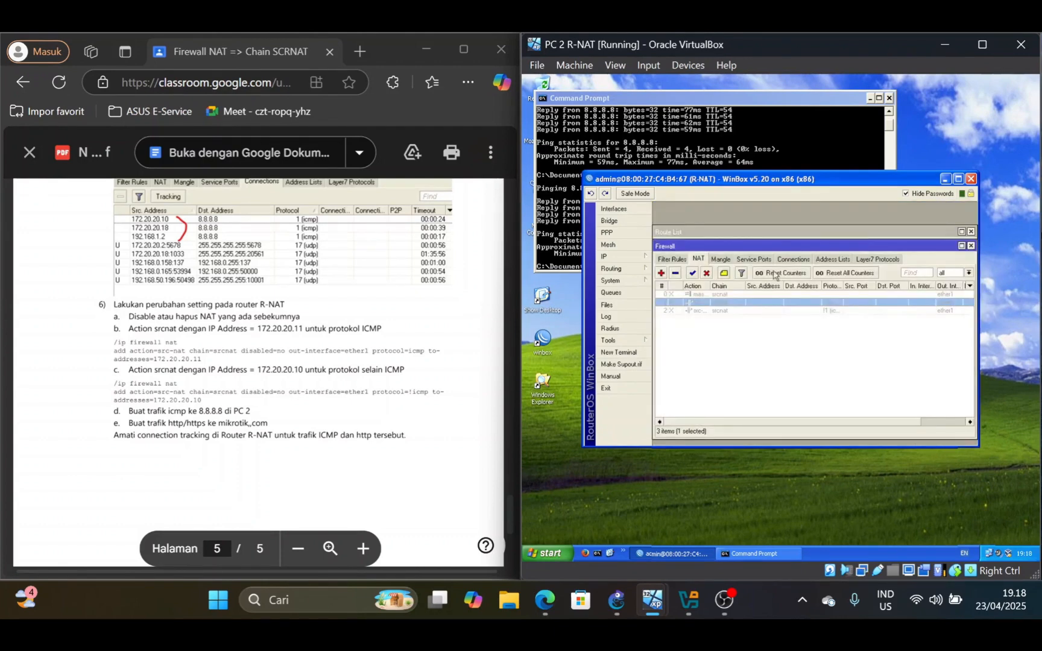
click(692, 276)
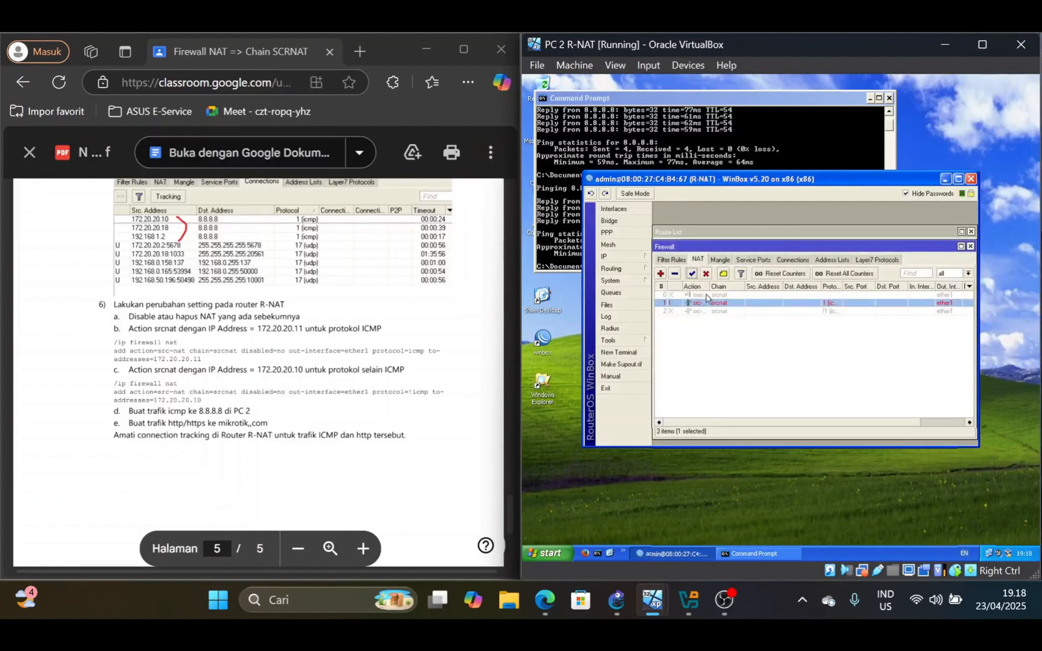
Check the src-nat rule for non-ICMP protocols (!icmp) with to-address 172.20.20.10, and enable it
click(696, 311)
double_click(696, 312)
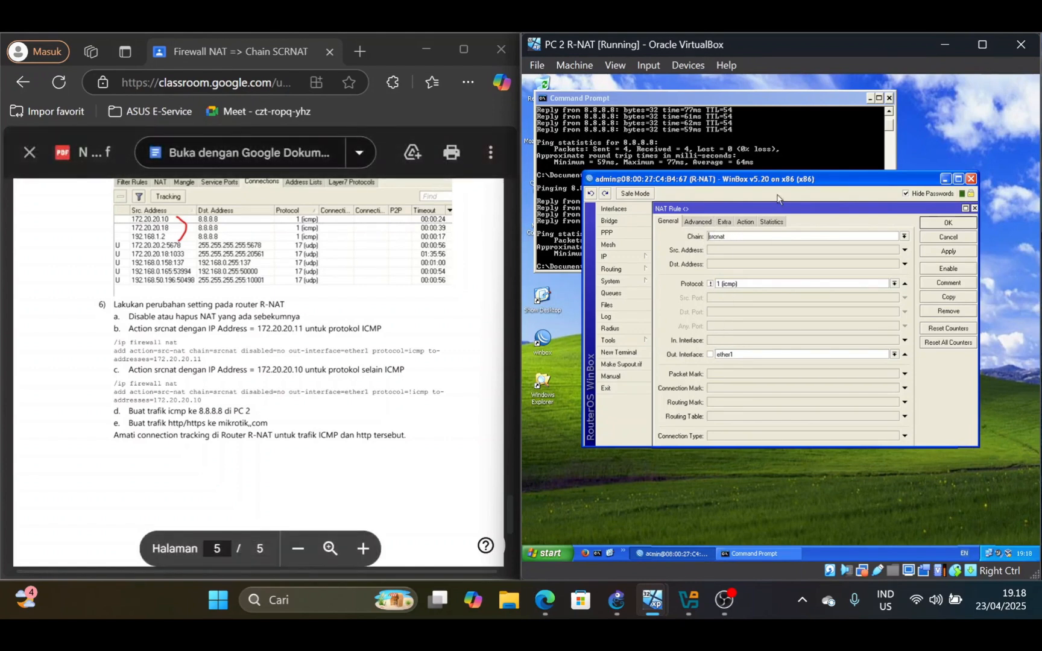
click(709, 285)
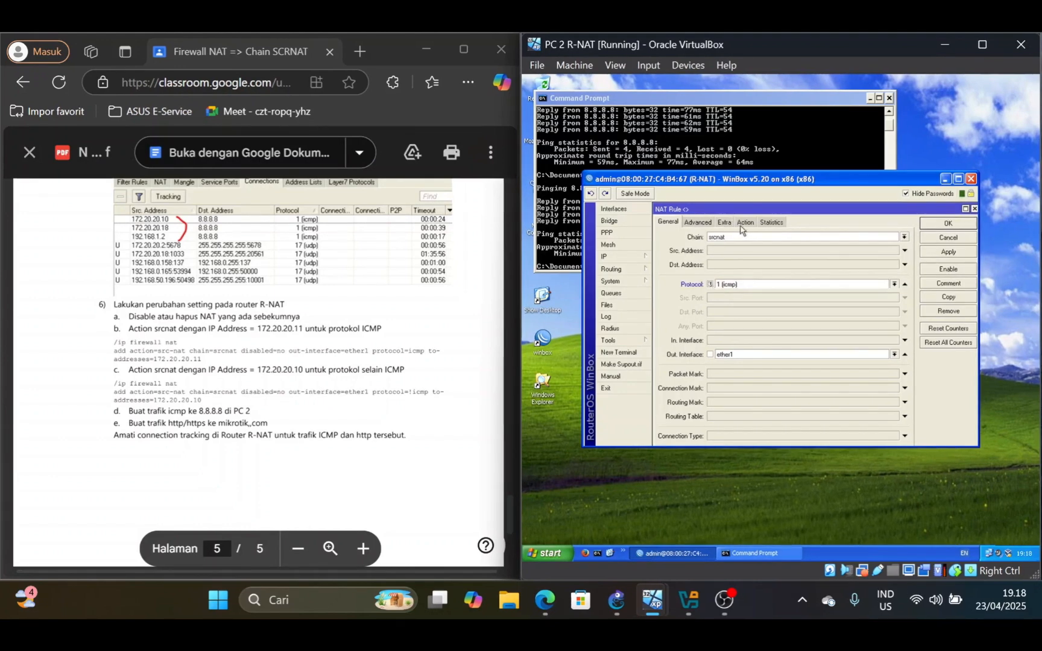
click(743, 224)
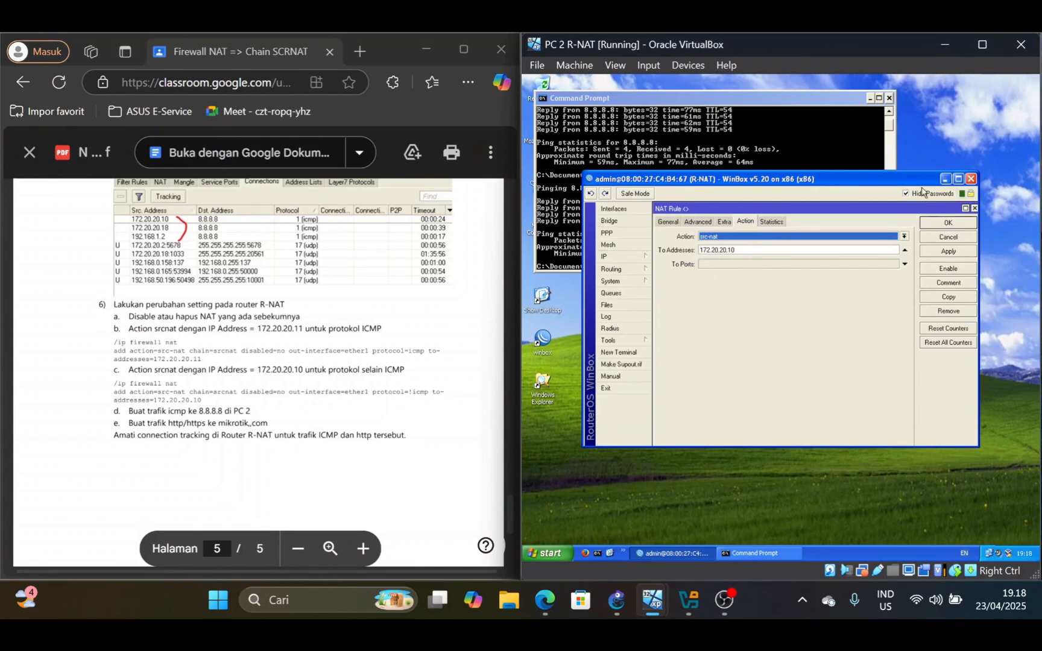
click(942, 226)
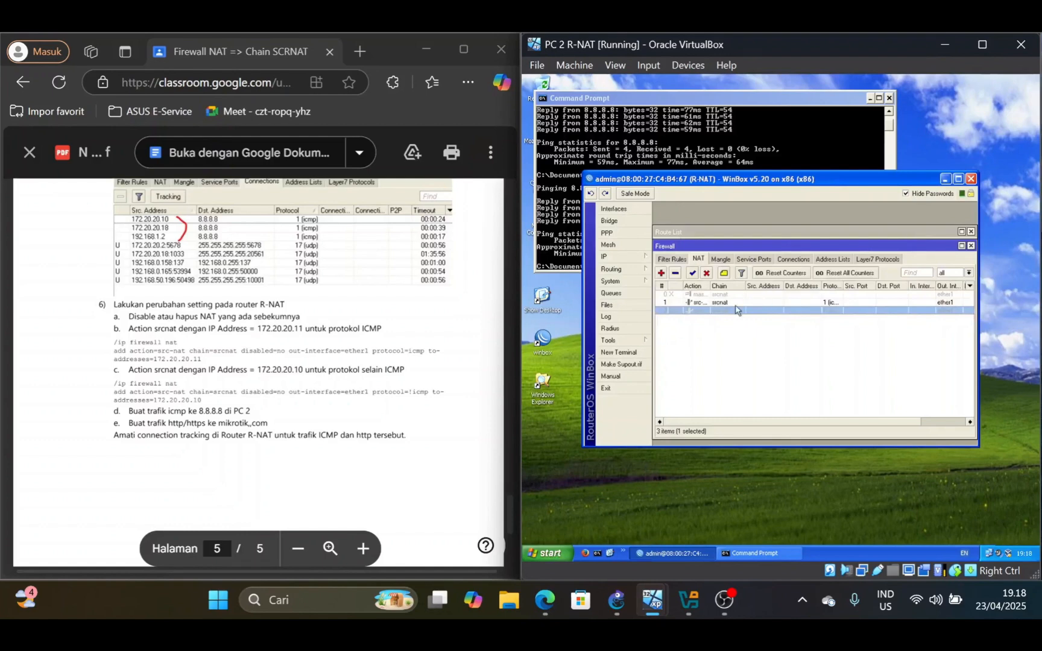
click(692, 273)
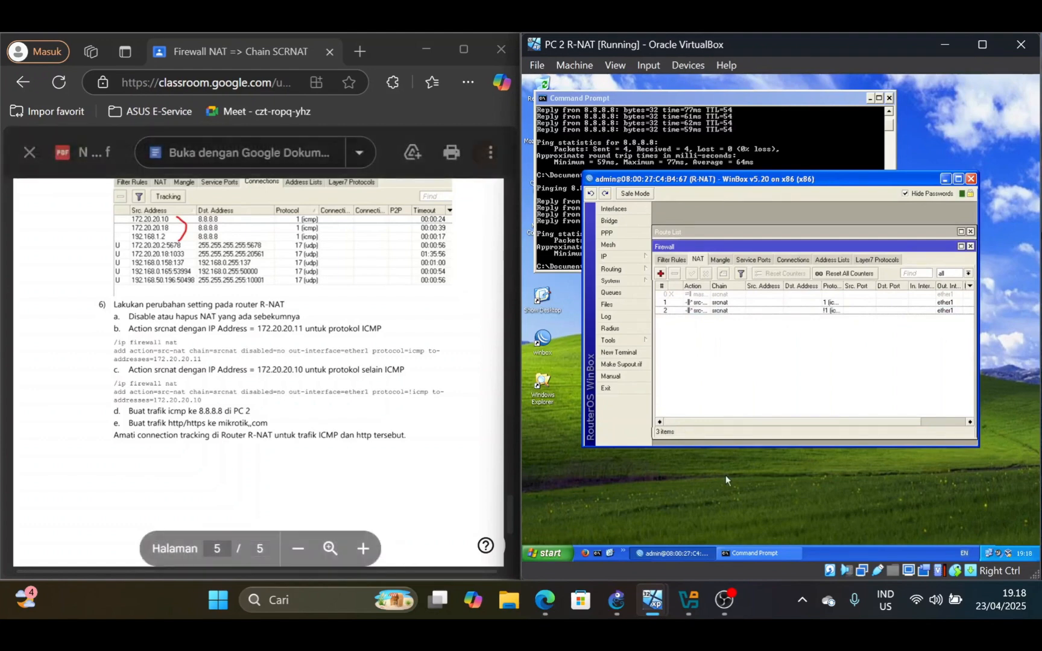
Bring up PC 2 R-NAT's Command Prompt and tile the PC Public and PC 2 R-NAT virtual machines side by side
click(745, 554)
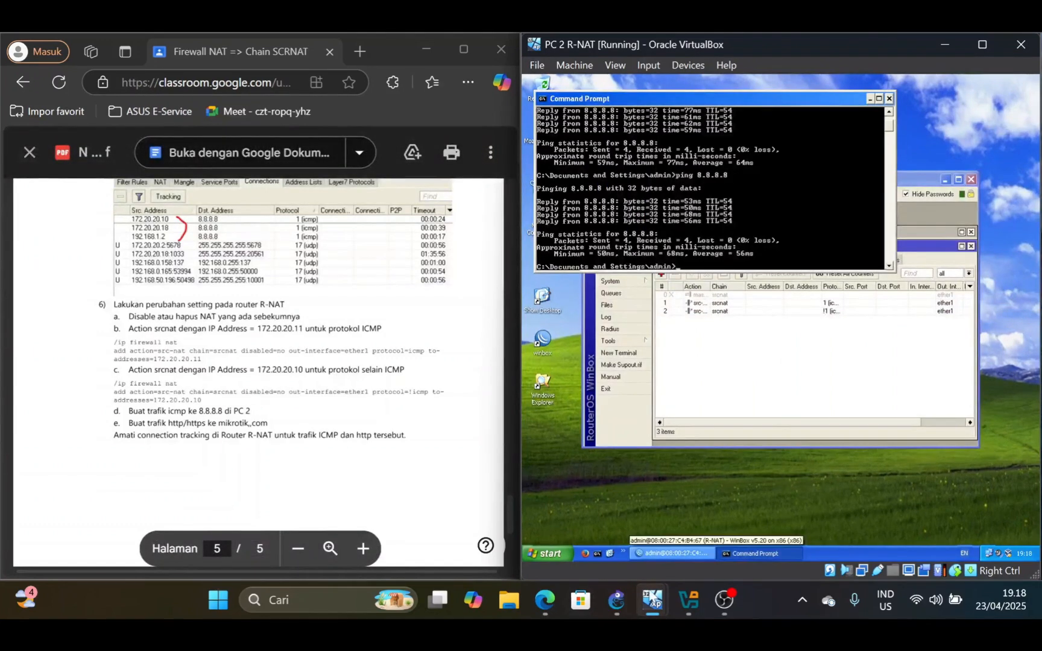
mouse_move(653, 599)
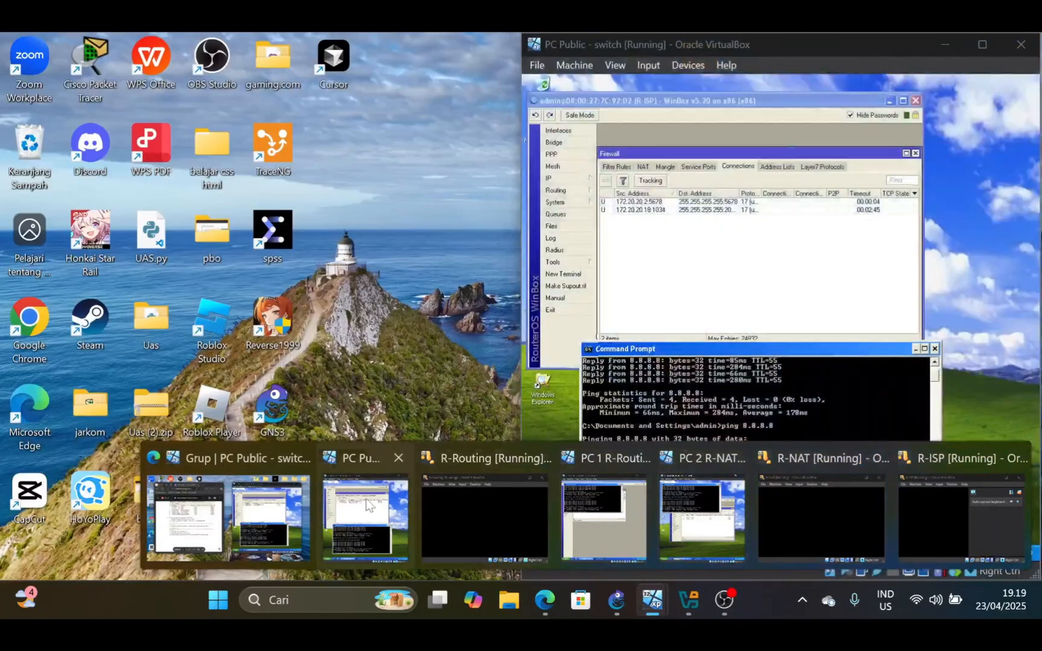
click(365, 517)
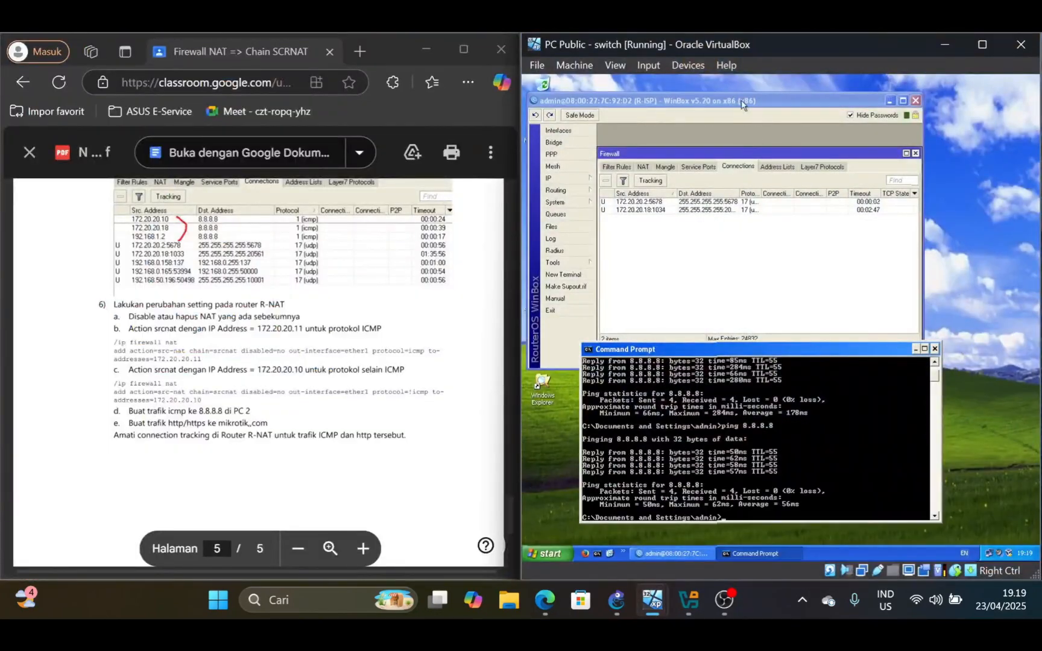
key(super+Left)
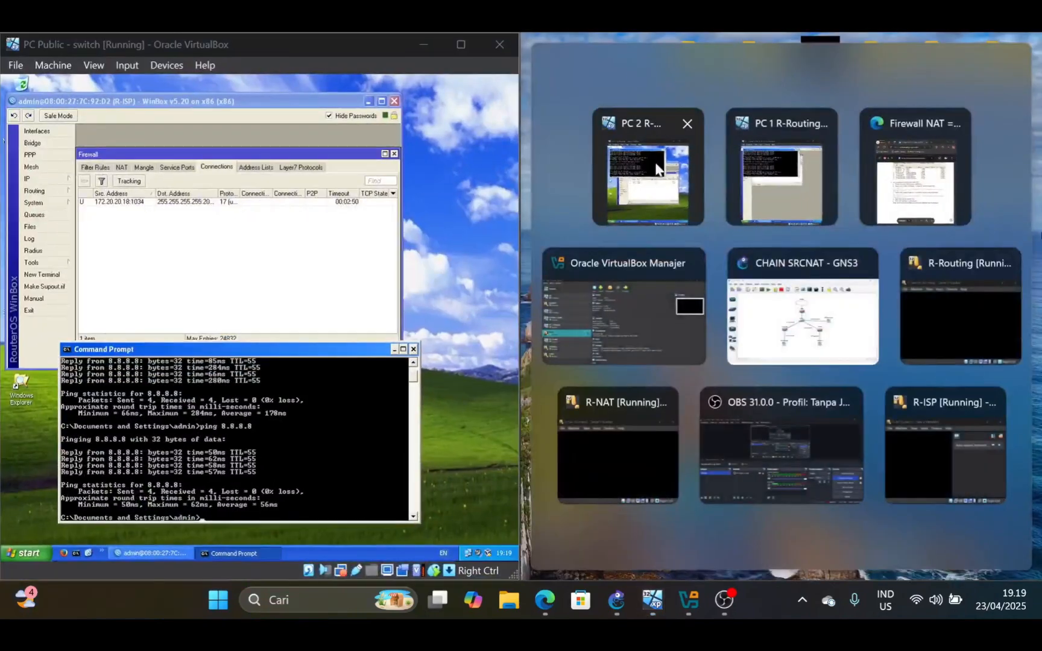
click(657, 171)
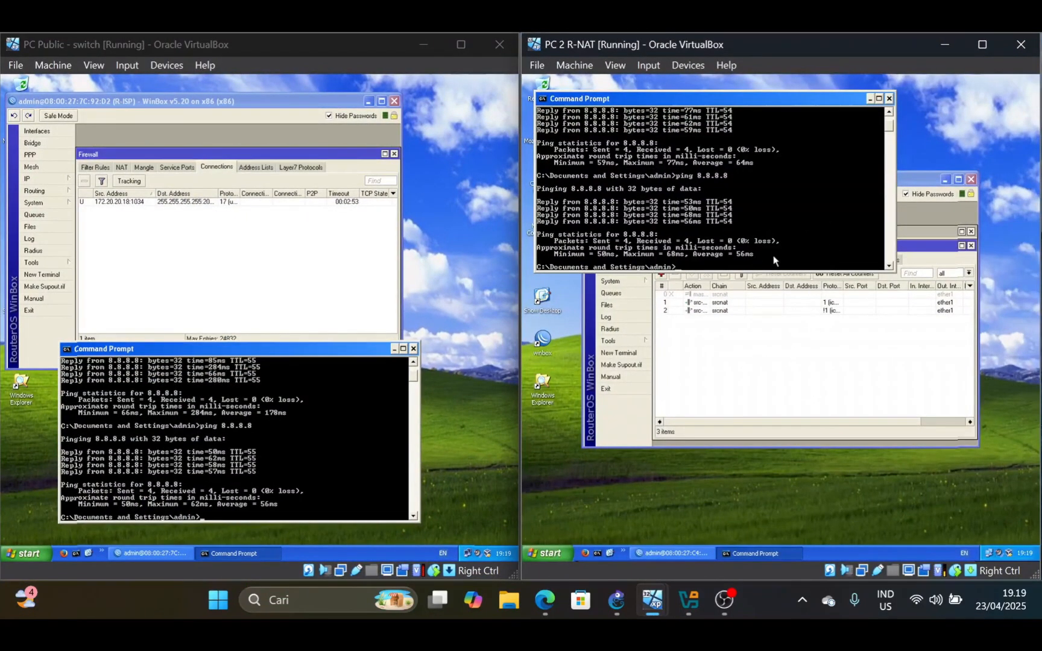
Start a continuous ping to 8.8.8.8 (ping 8.8.8.8 -t) from PC 2 R-NAT
key(Up)
text(-t)
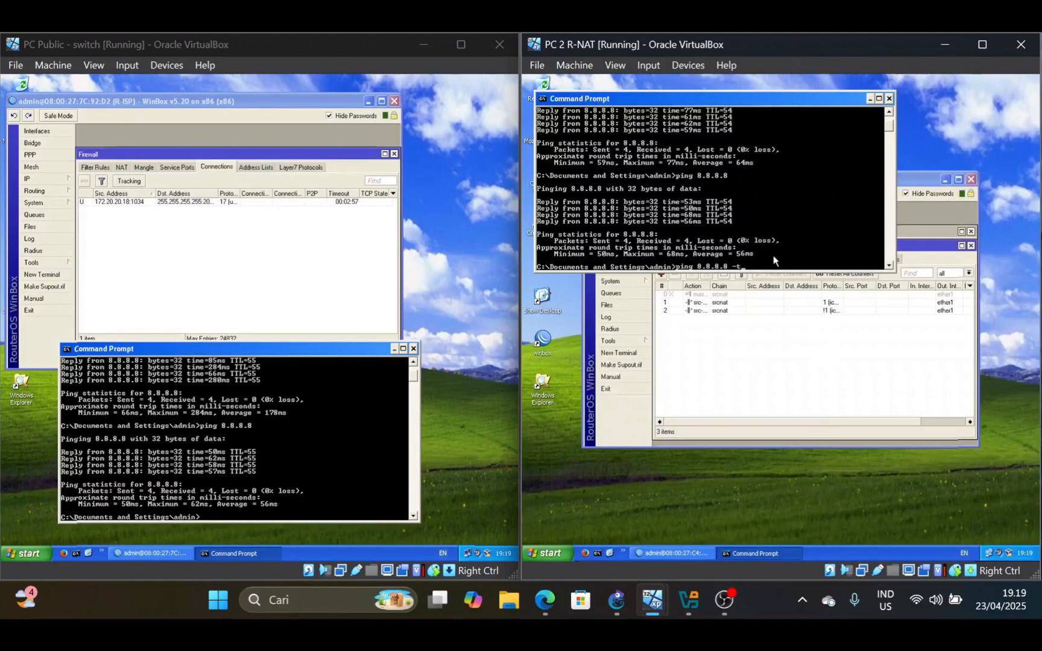
key(Return)
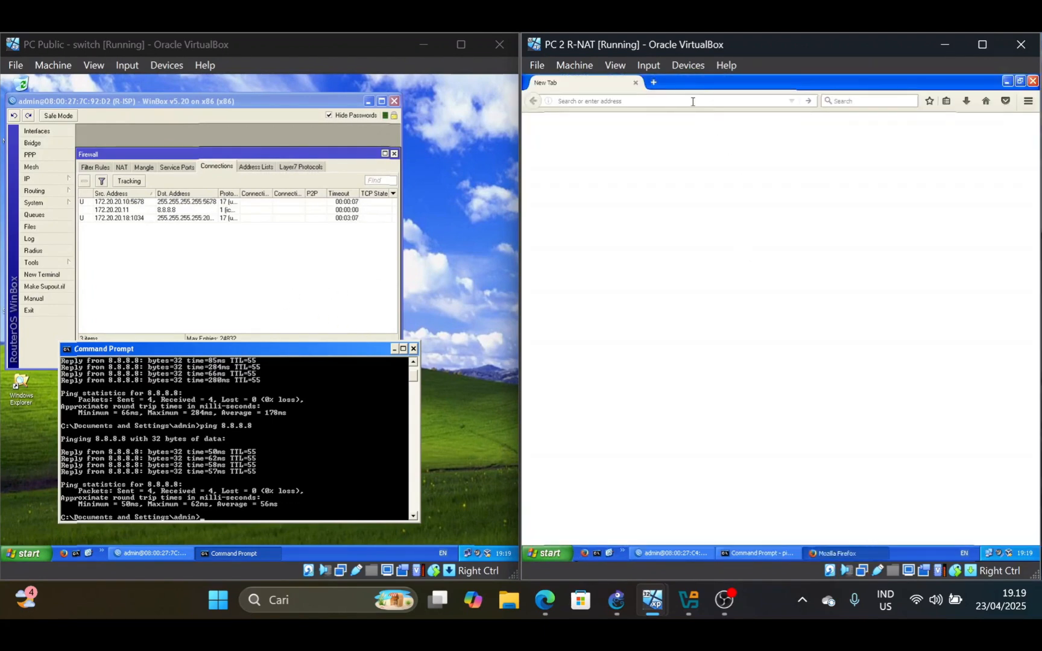
Generate web traffic from PC 2 R-NAT by loading mikrotik.com in Firefox
click(688, 102)
text(mikrotik.com/)
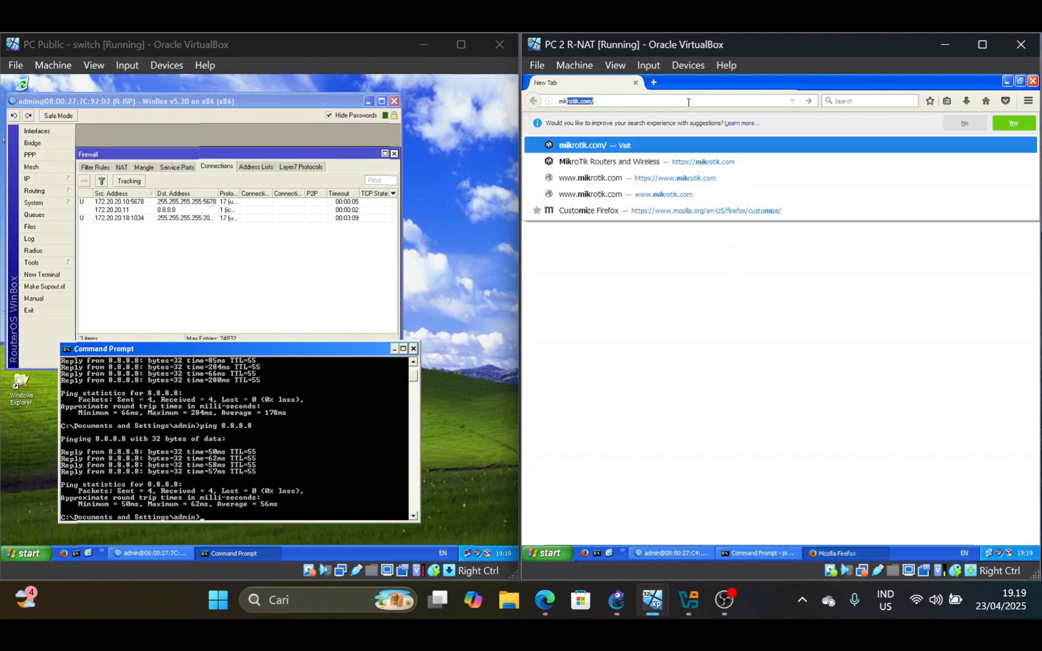
key(Return)
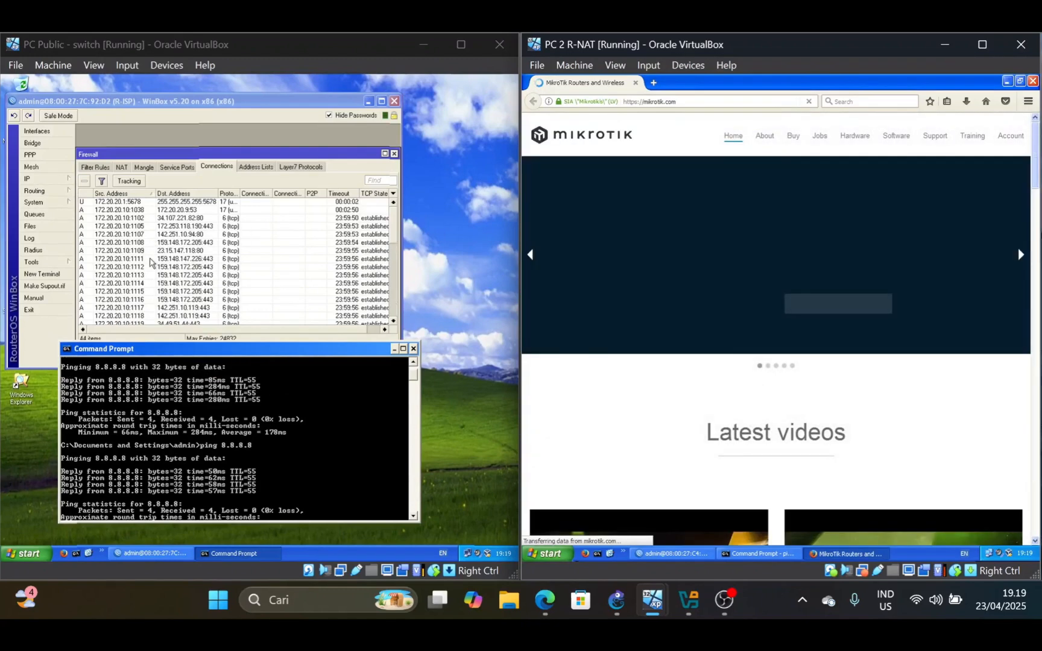
Examine R-ISP's tracked connections on PC Public, comparing the source addresses used for the ICMP and TCP traffic
scroll(277, 237, up, 2)
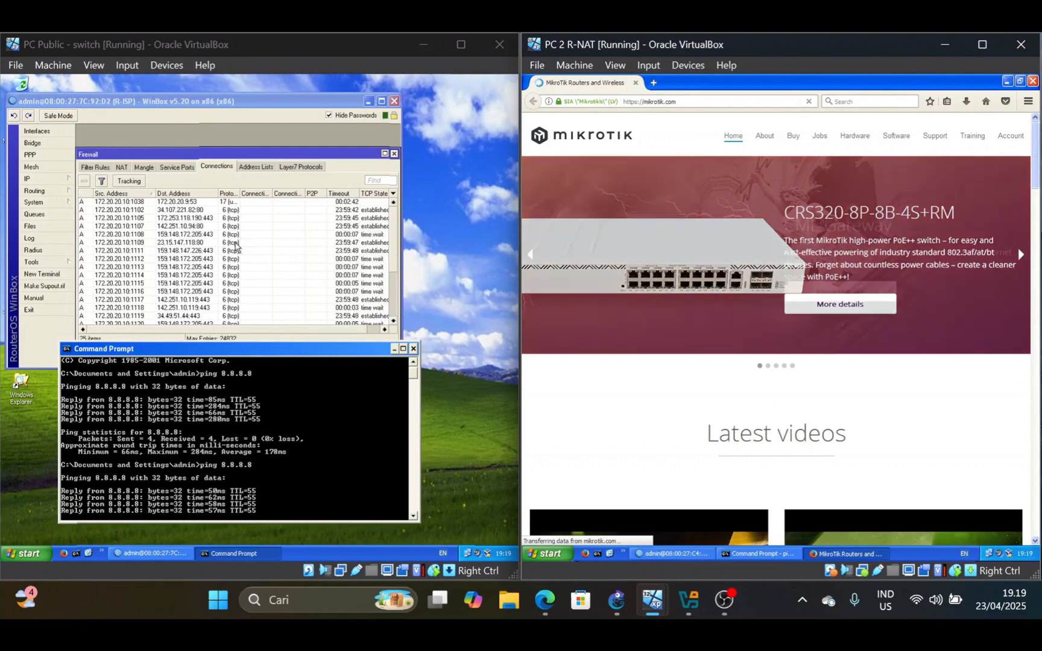
click(396, 266)
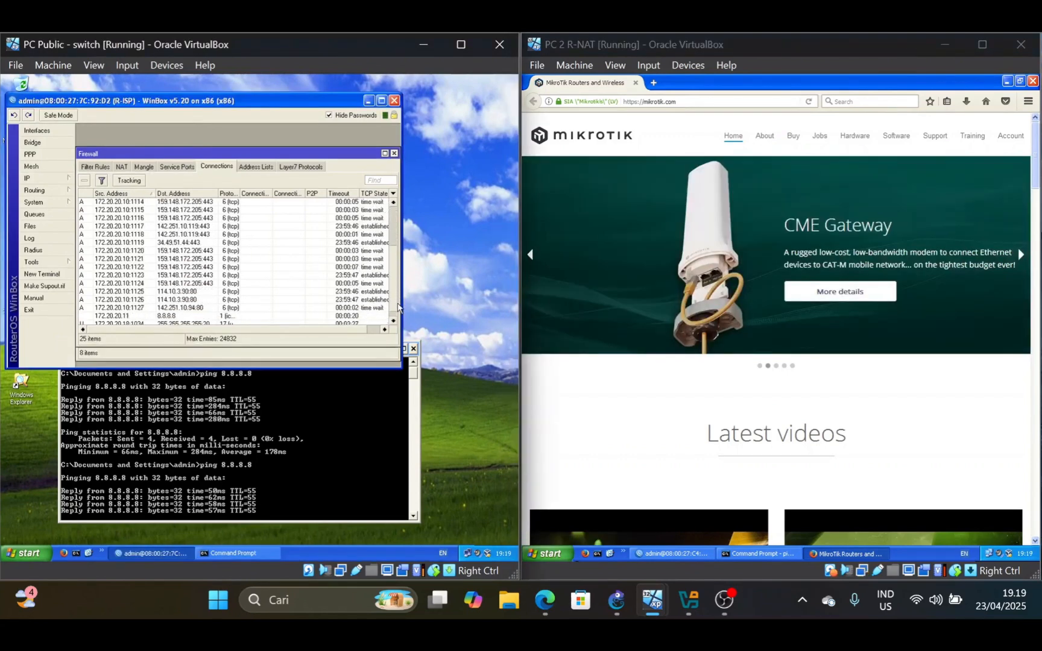
scroll(226, 314, down, 1)
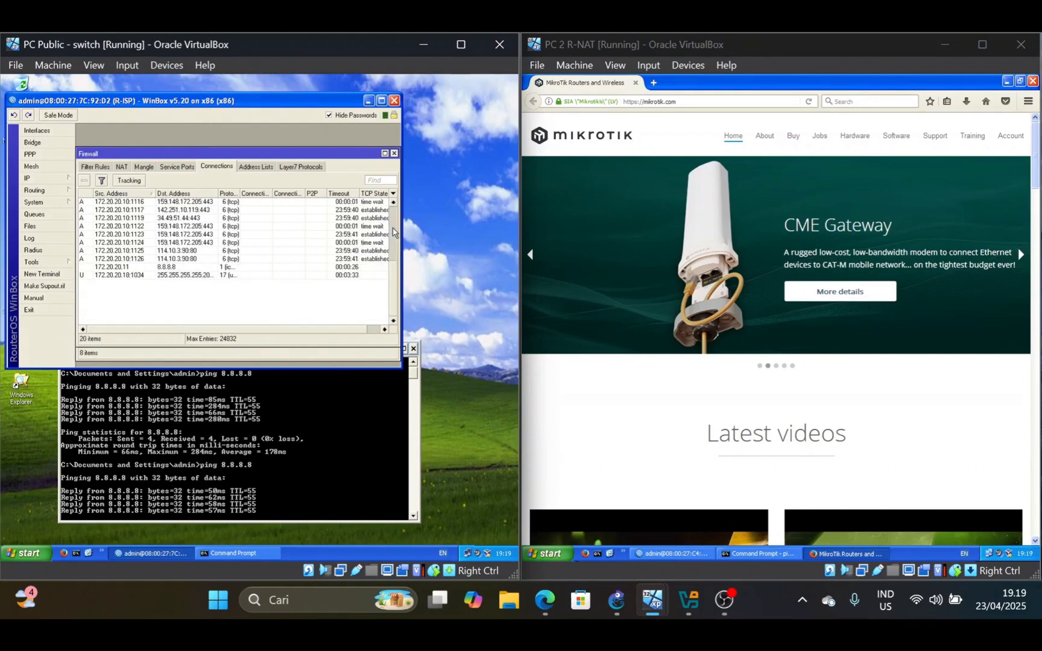
drag(393, 232, 391, 208)
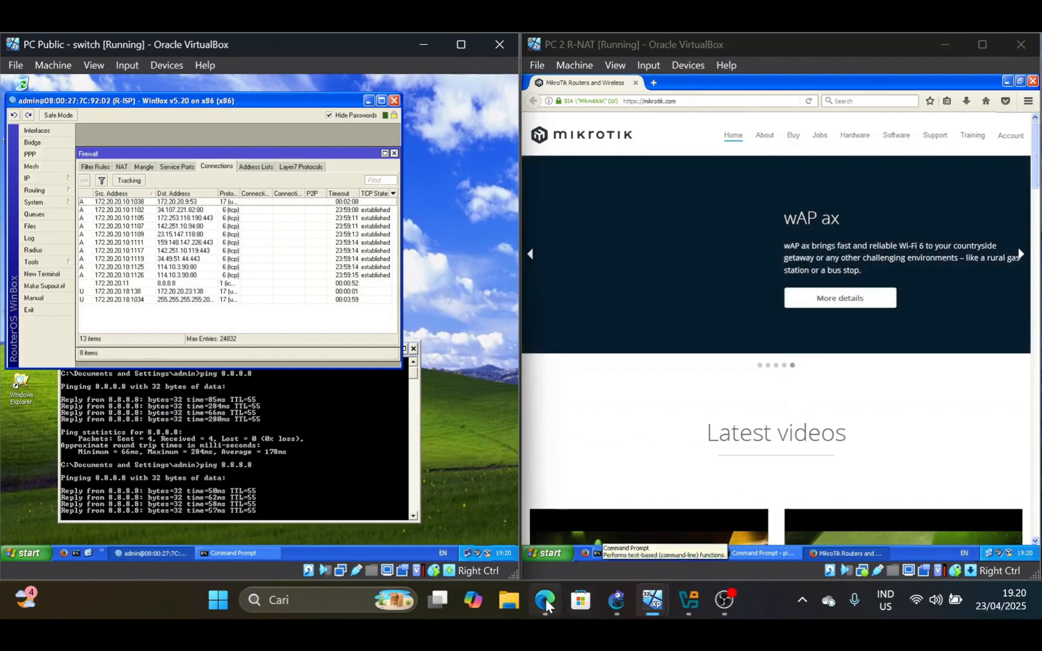
Switch to the lab sheet in Edge, maximize the browser, review step 6, and close the PDF to return to the assignment page
mouse_move(544, 600)
click(566, 556)
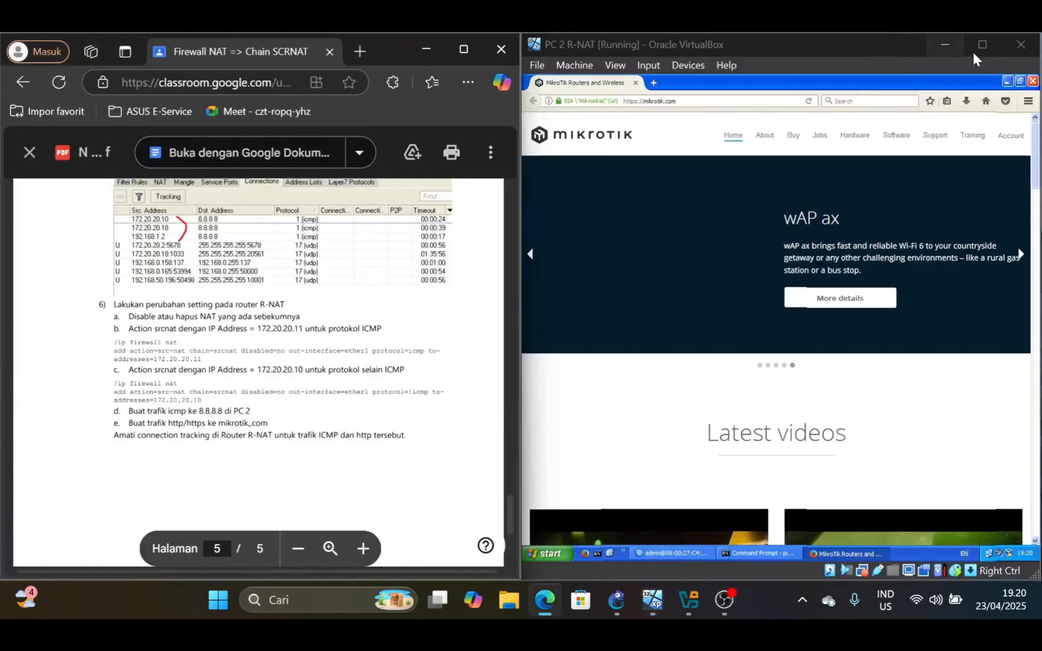
click(463, 49)
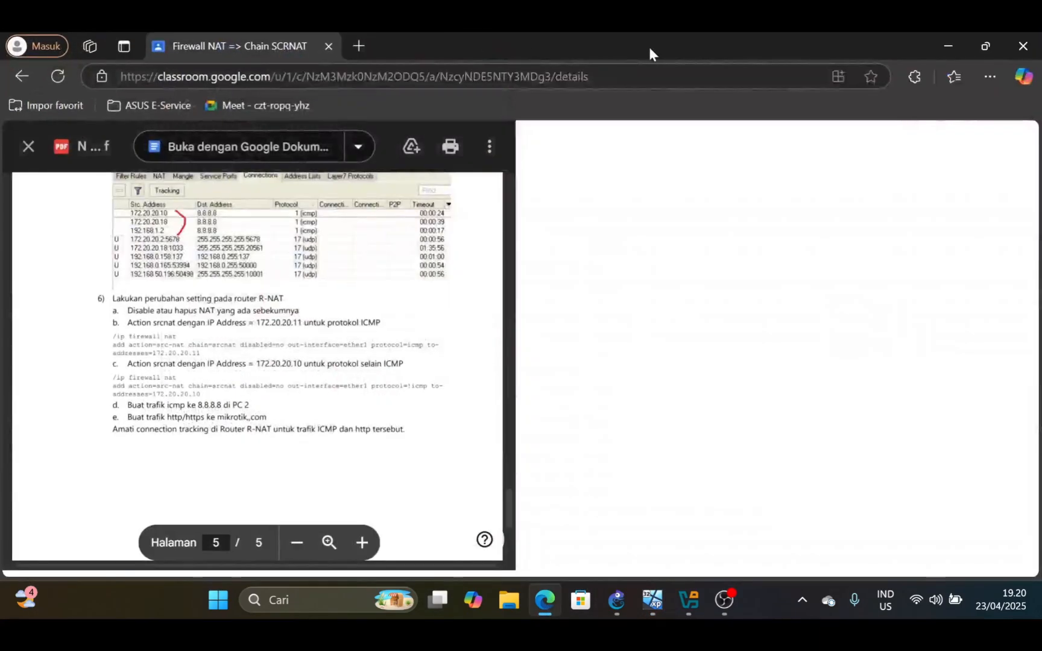
scroll(520, 374, down, 20)
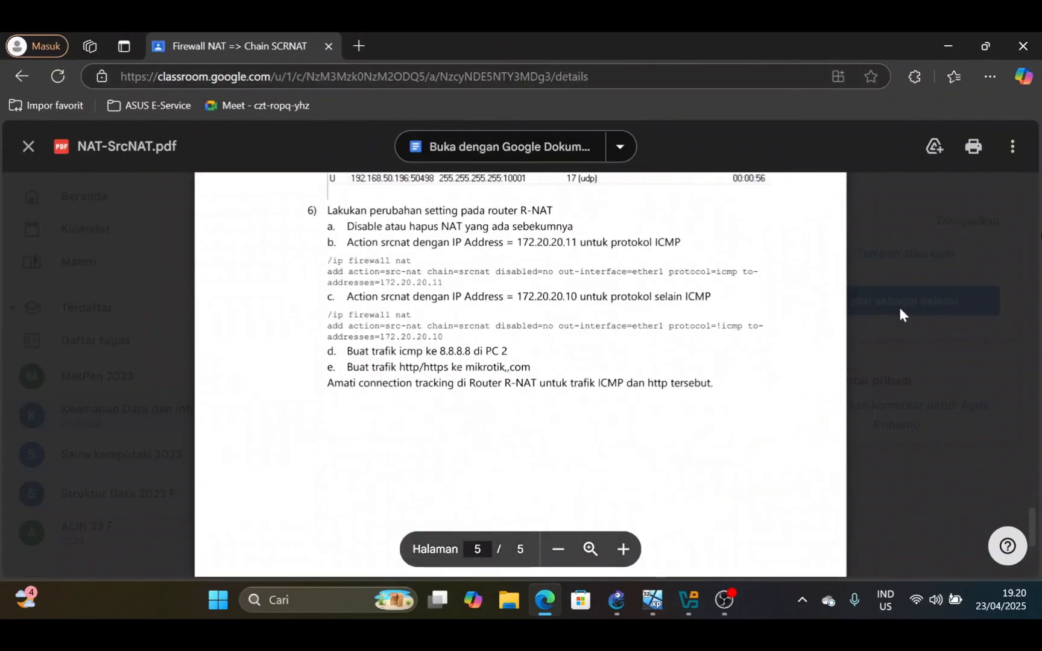
click(898, 305)
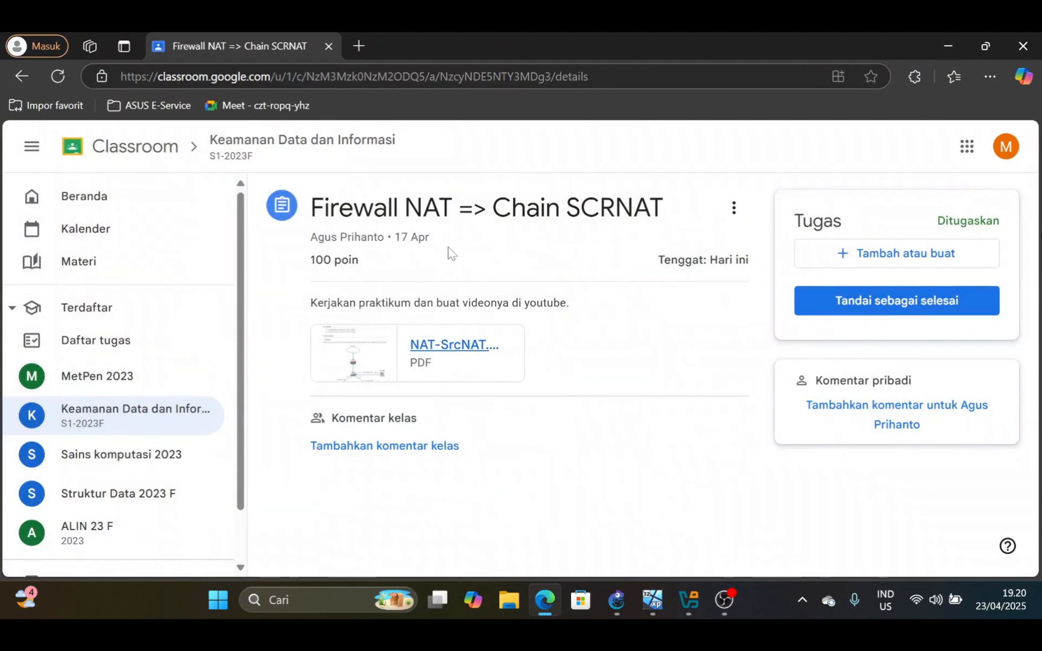